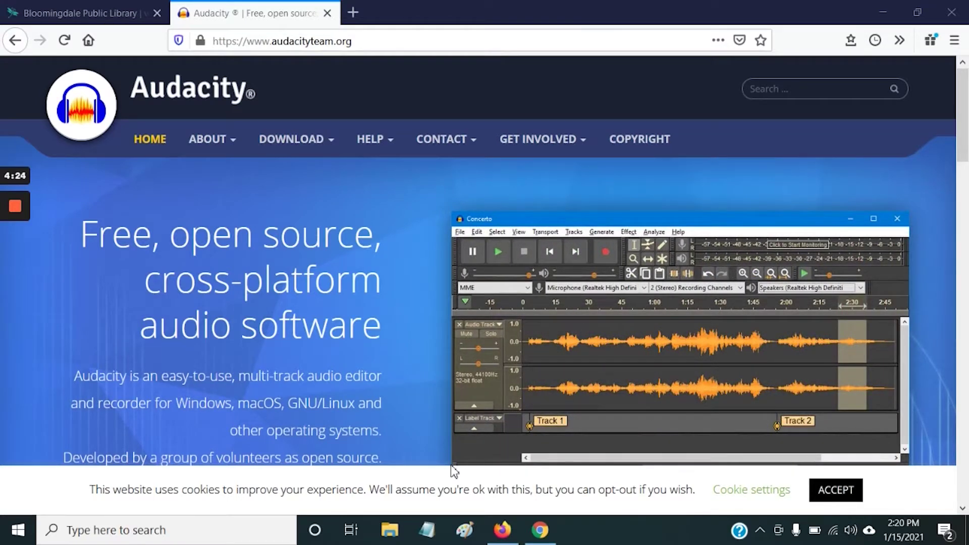
Look over the Audacity home page, including the software introduction and the download section below it.
scroll(497, 346, "down", 3)
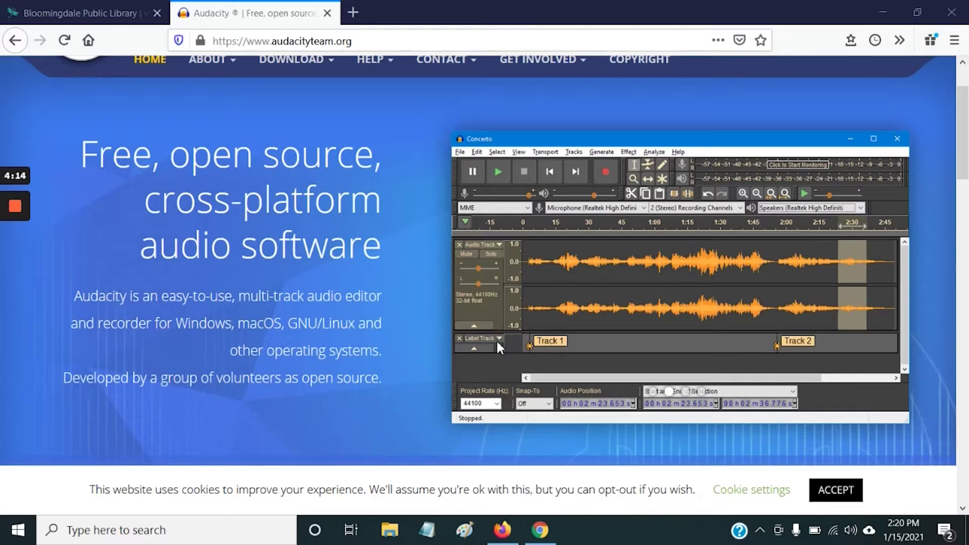
scroll(496, 339, "down", 3)
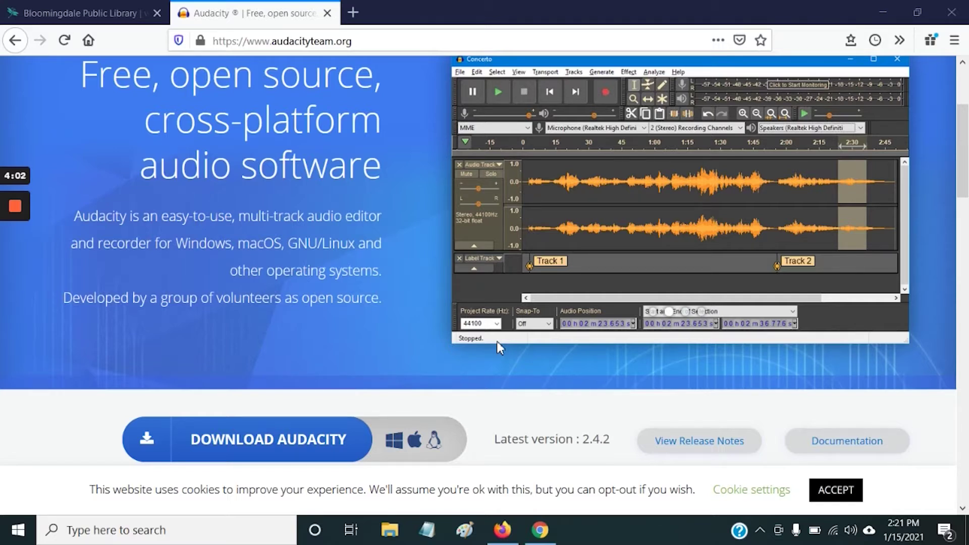
scroll(497, 342, "down", 2)
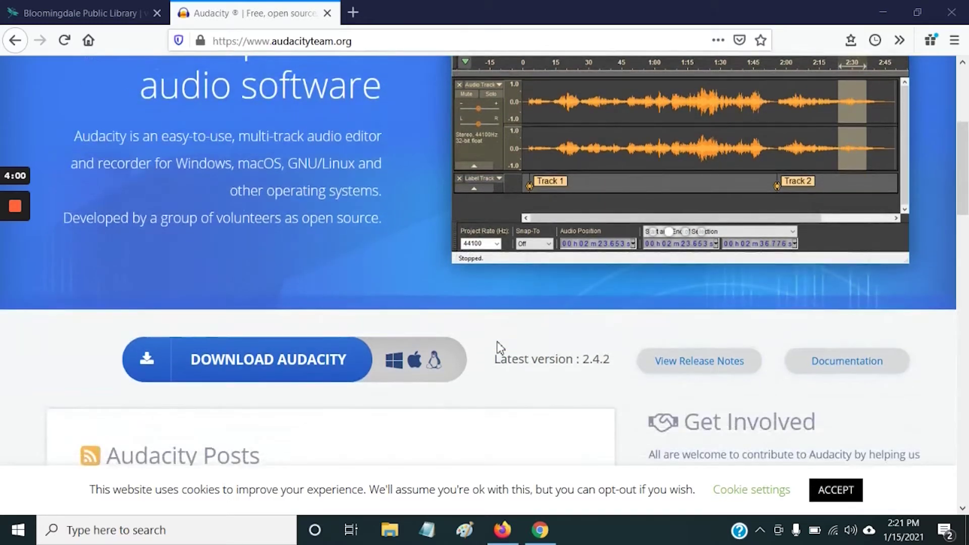
scroll(498, 342, "up", 2)
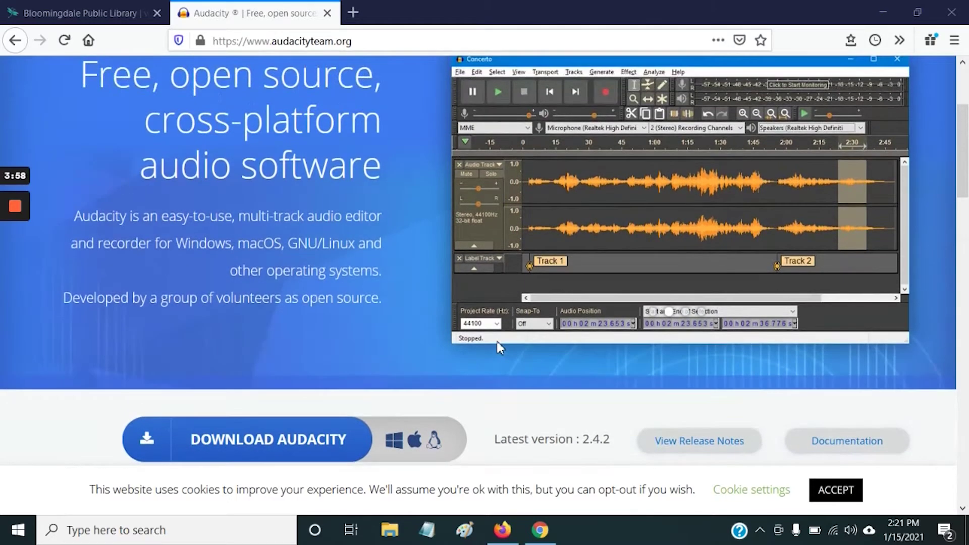
scroll(497, 342, "up", 3)
scroll(498, 347, "up", 1)
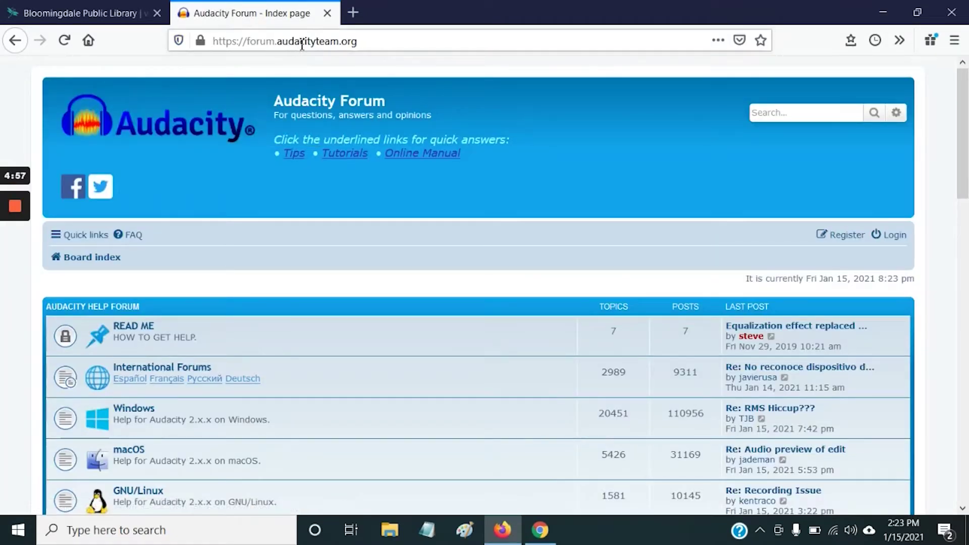
Look through the Audacity Forum index, covering the help, feedback and special interest group boards.
scroll(305, 205, "down", 3)
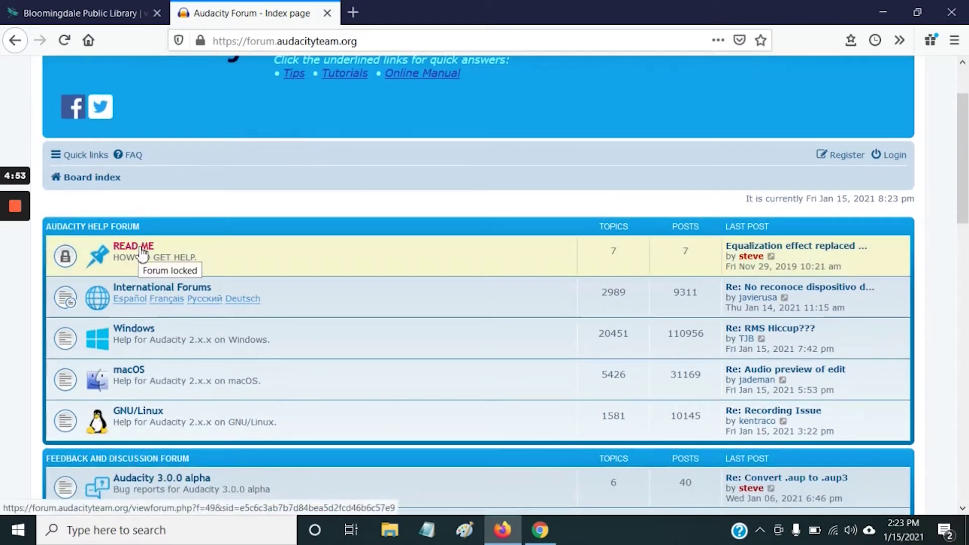
scroll(144, 251, "down", 8)
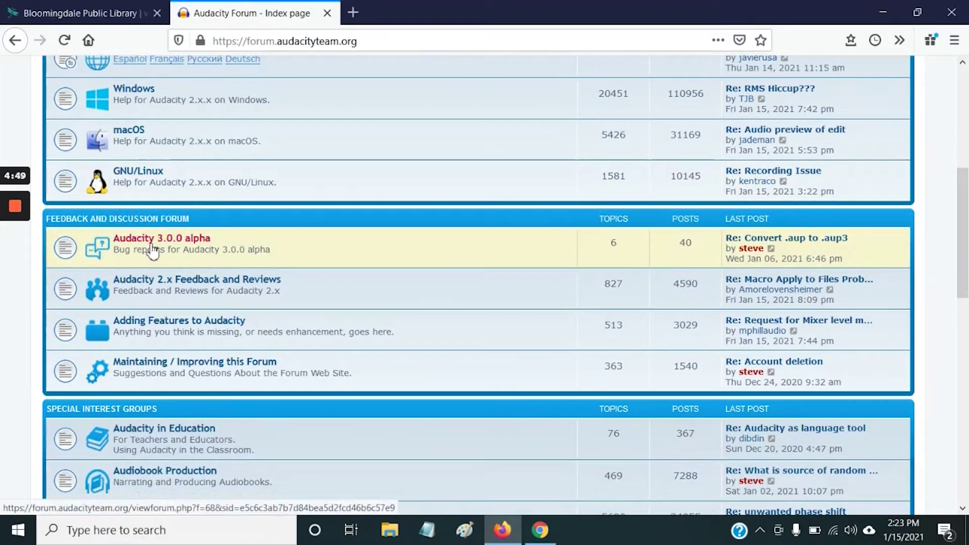
scroll(151, 250, "up", 6)
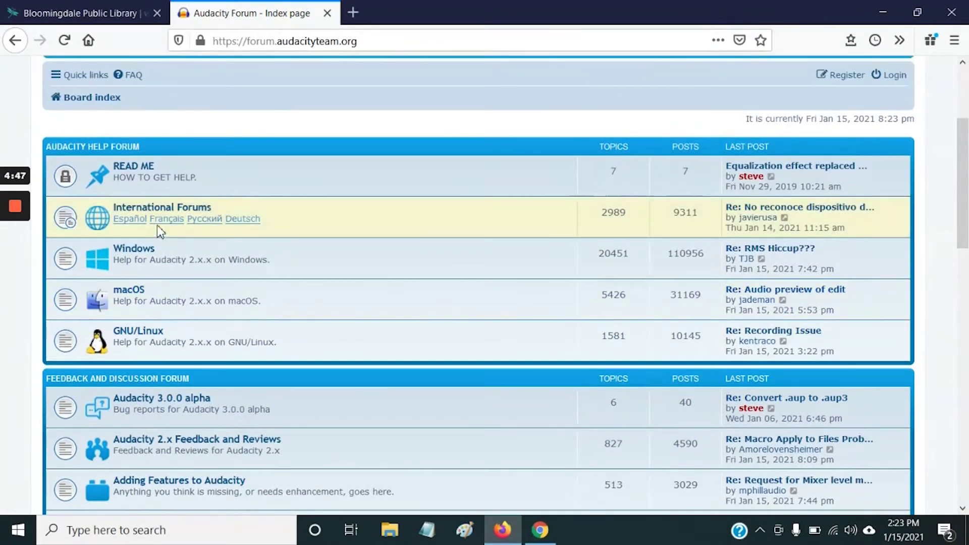
scroll(154, 212, "down", 10)
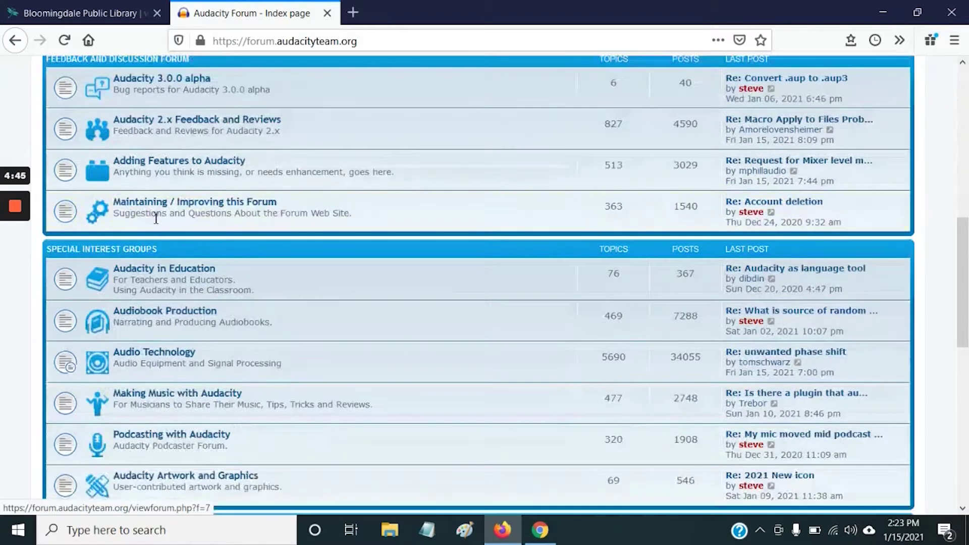
scroll(156, 218, "up", 8)
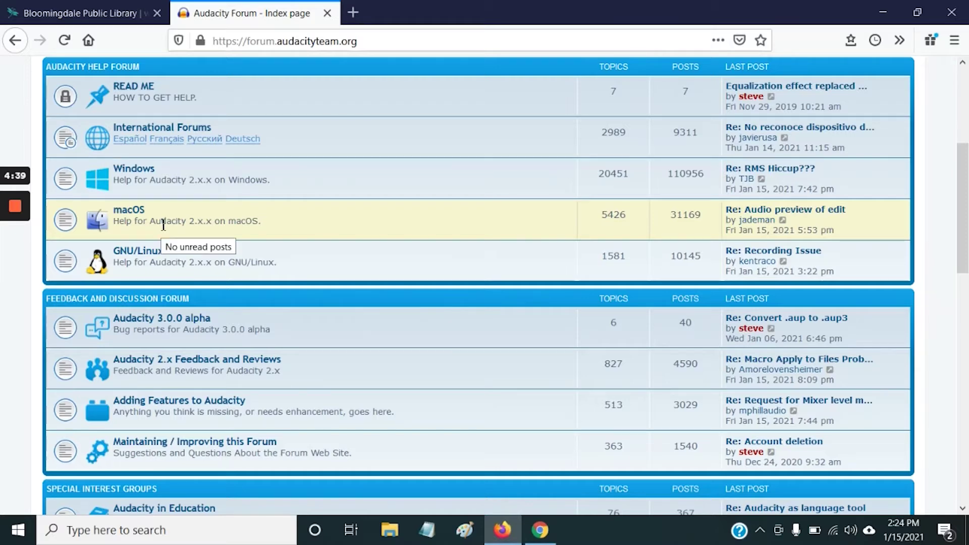
scroll(163, 224, "up", 8)
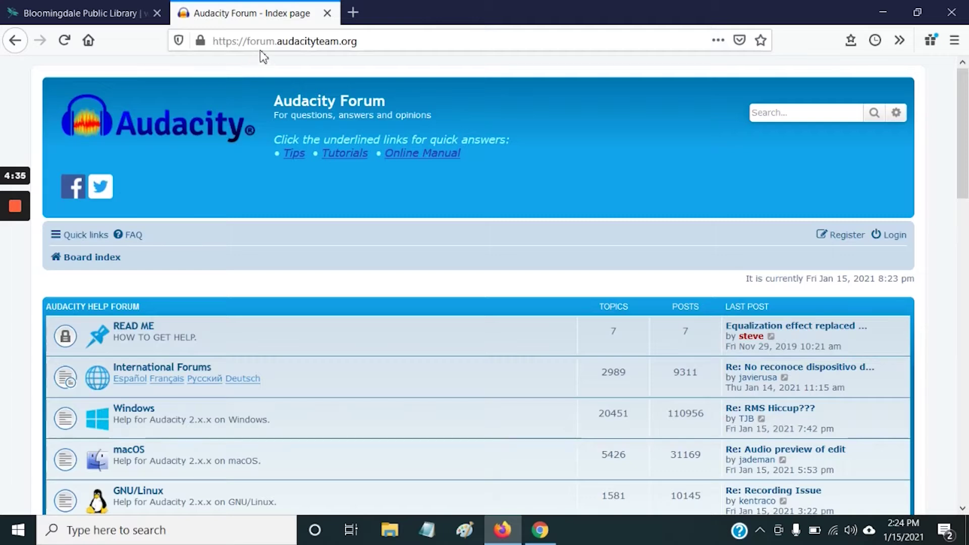
Return from the forum to the Audacity home page visited earlier.
right_click(14, 40)
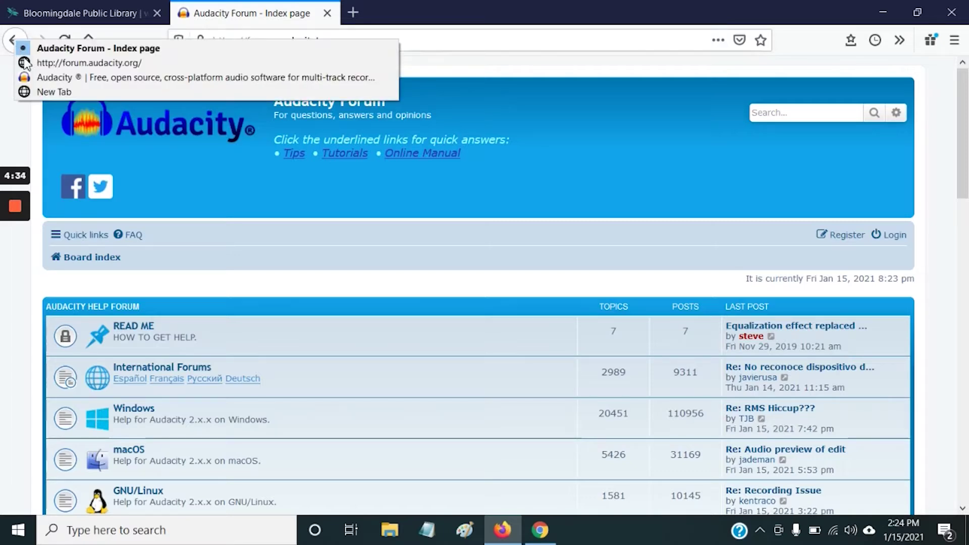
left_click(52, 78)
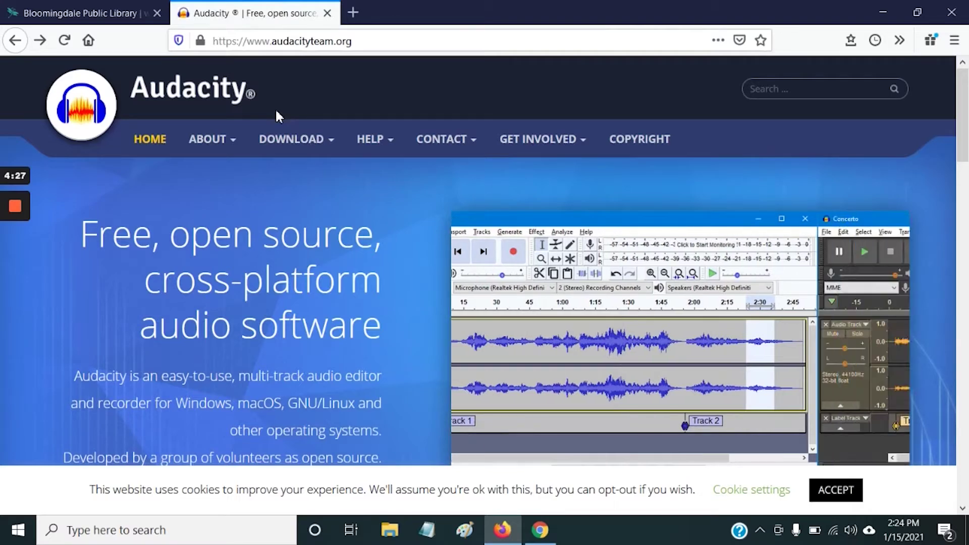
left_click(883, 9)
left_click(881, 7)
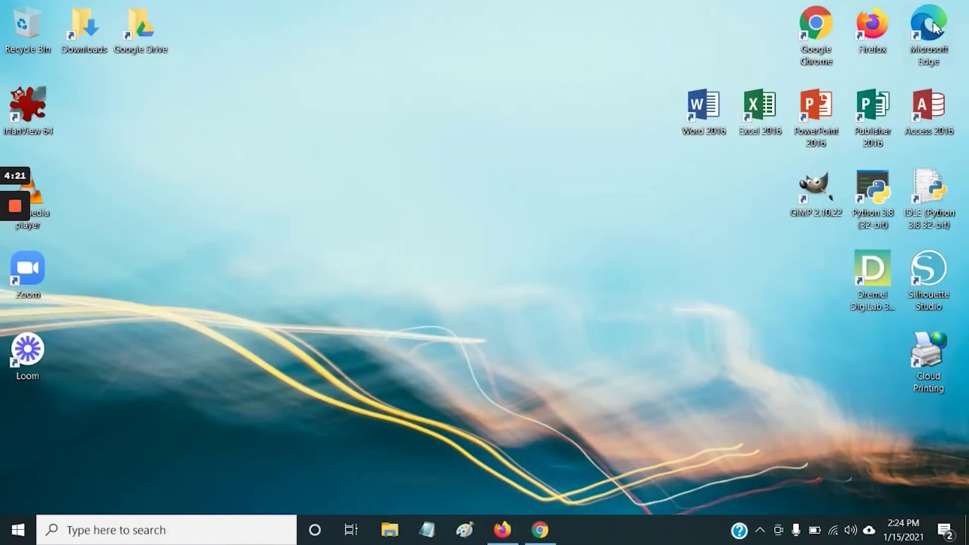
left_click(502, 530)
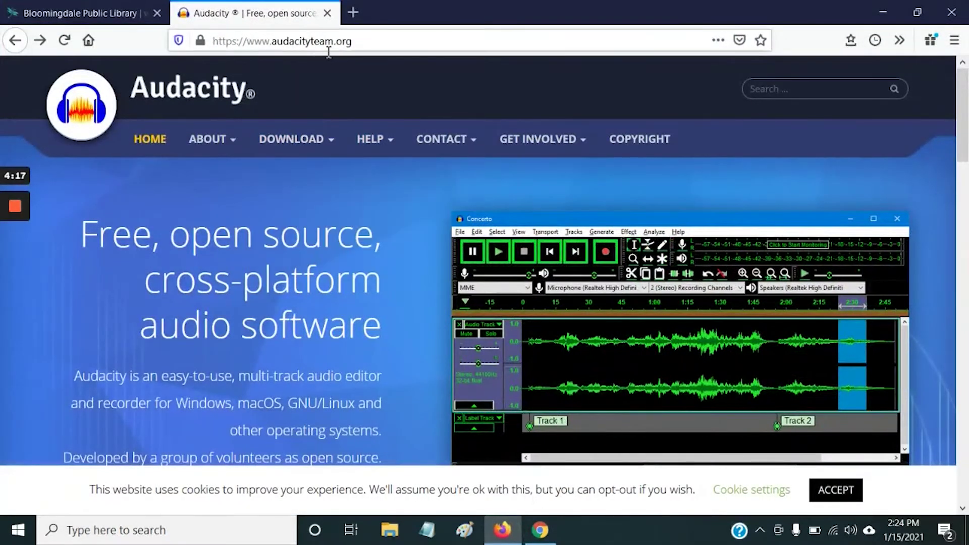
left_click(308, 40)
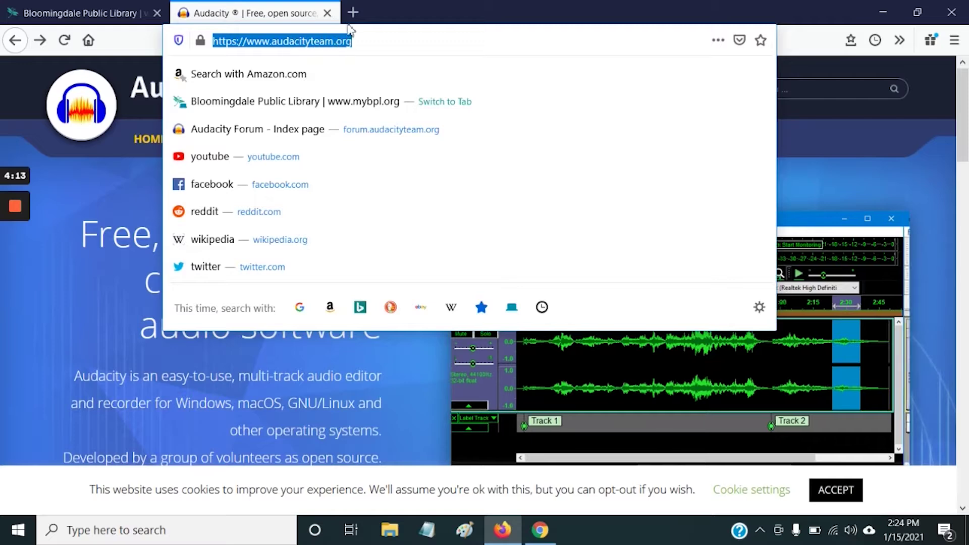
key("Escape")
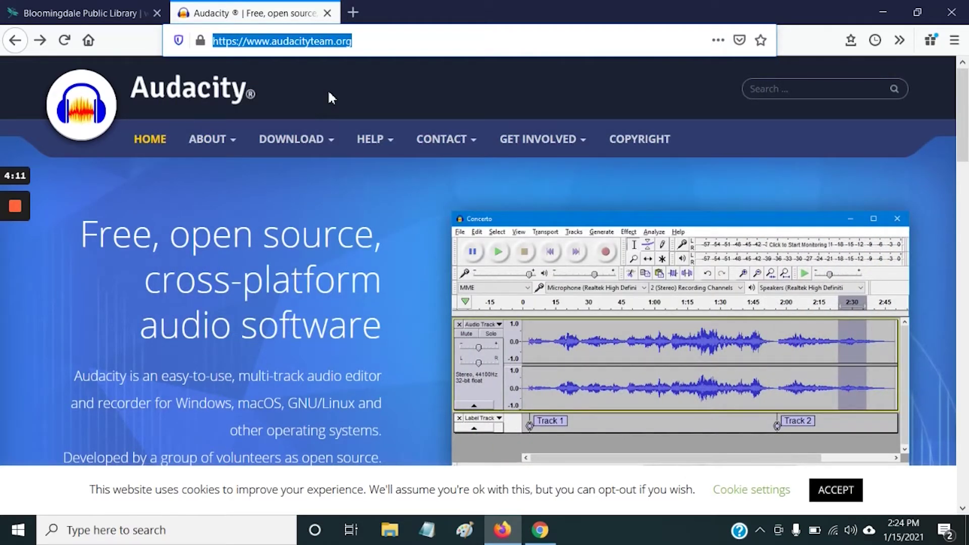
Look through the home page's download choices, Audacity Posts and Get Involved sections.
scroll(328, 92, "down", 2)
scroll(328, 92, "up", 2)
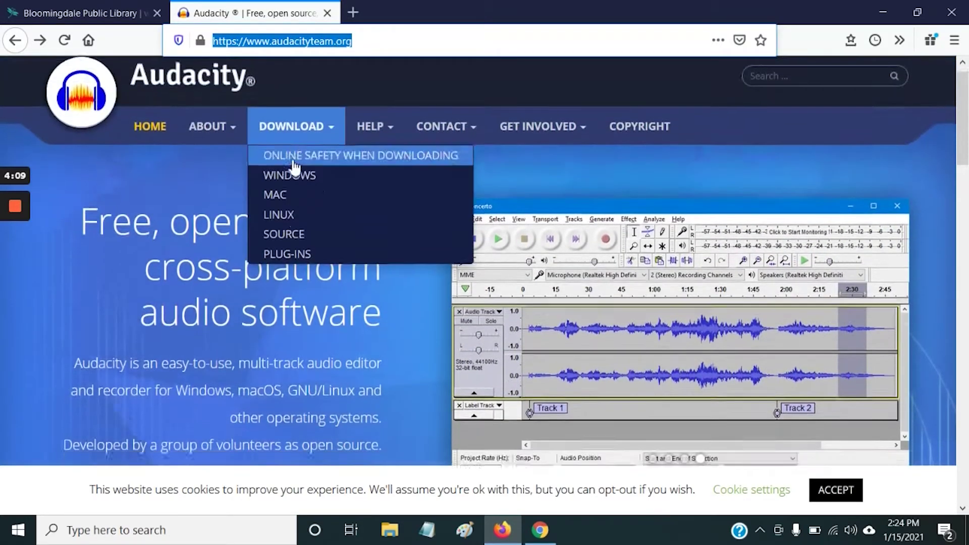
scroll(525, 282, "down", 10)
scroll(524, 283, "down", 2)
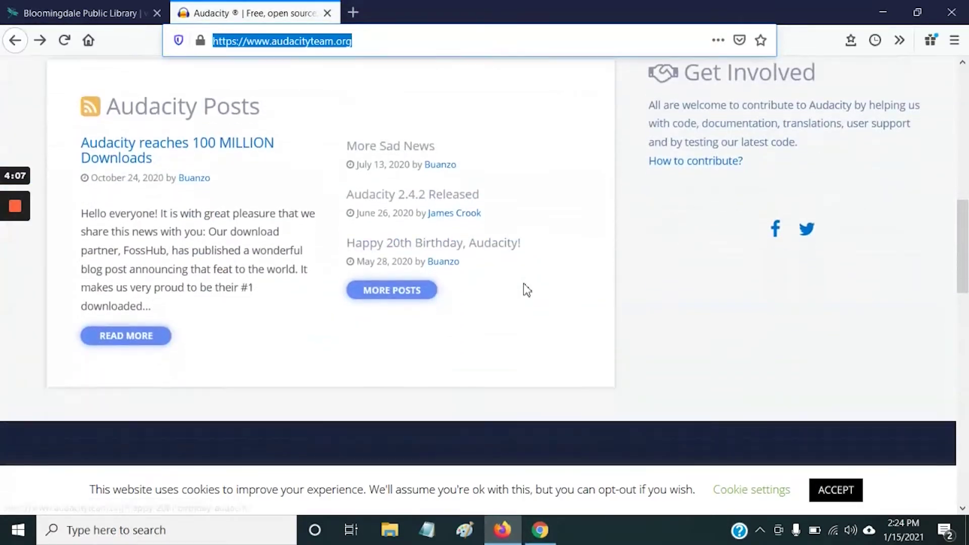
scroll(523, 286, "up", 12)
scroll(523, 284, "down", 1)
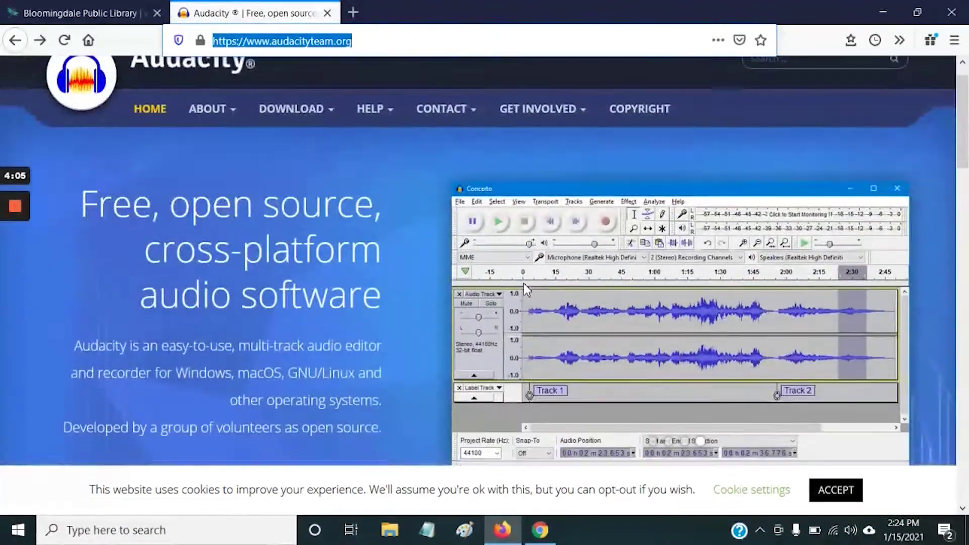
scroll(523, 283, "up", 2)
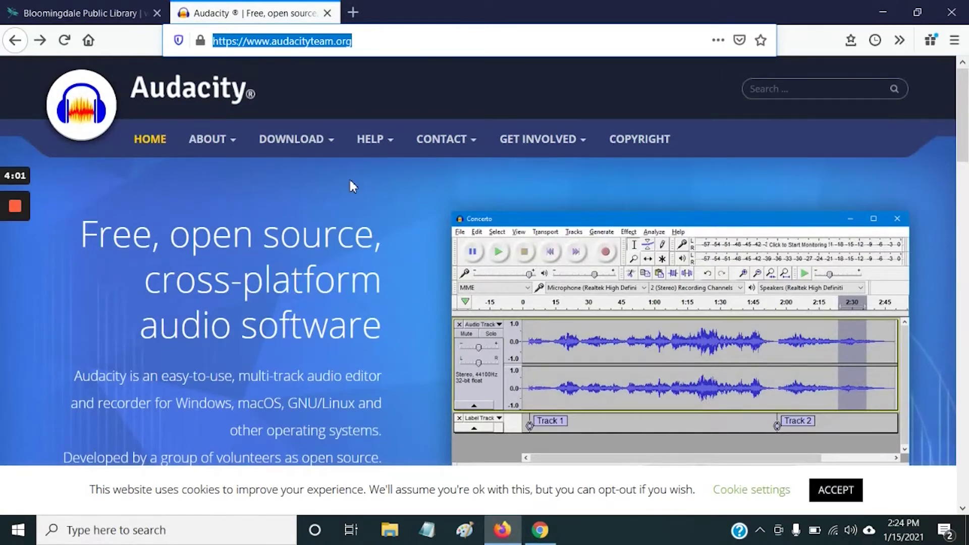
Open the Download Audacity page from the home page.
mouse_move(319, 154)
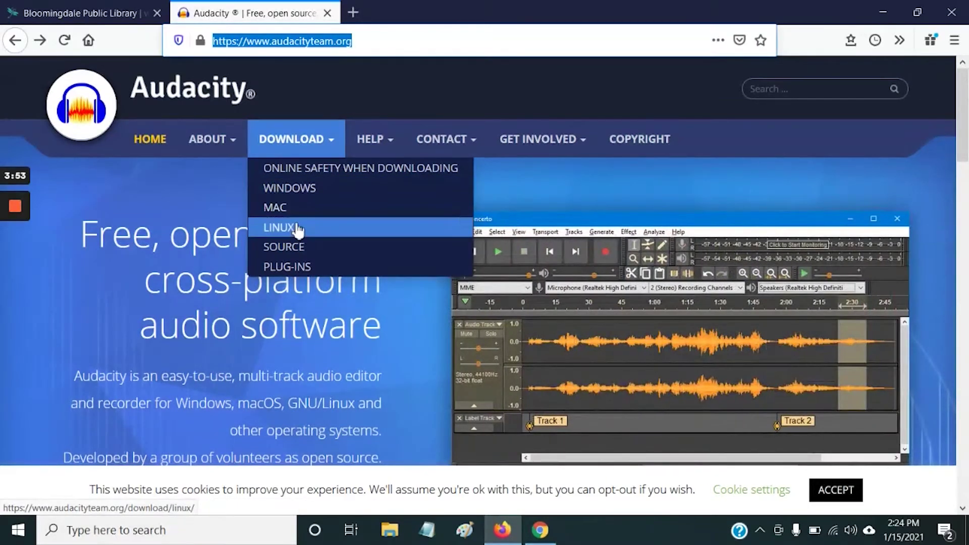
scroll(297, 231, "down", 5)
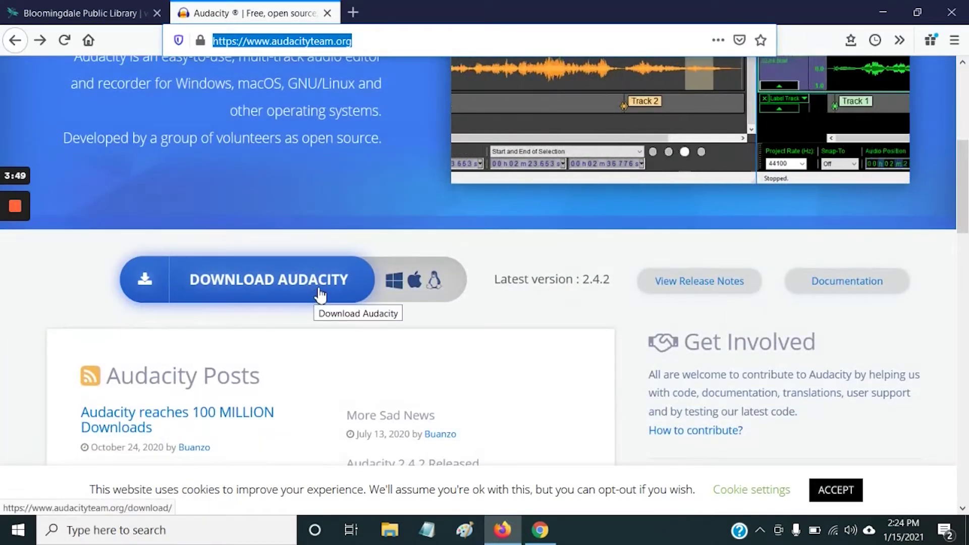
scroll(320, 283, "down", 1)
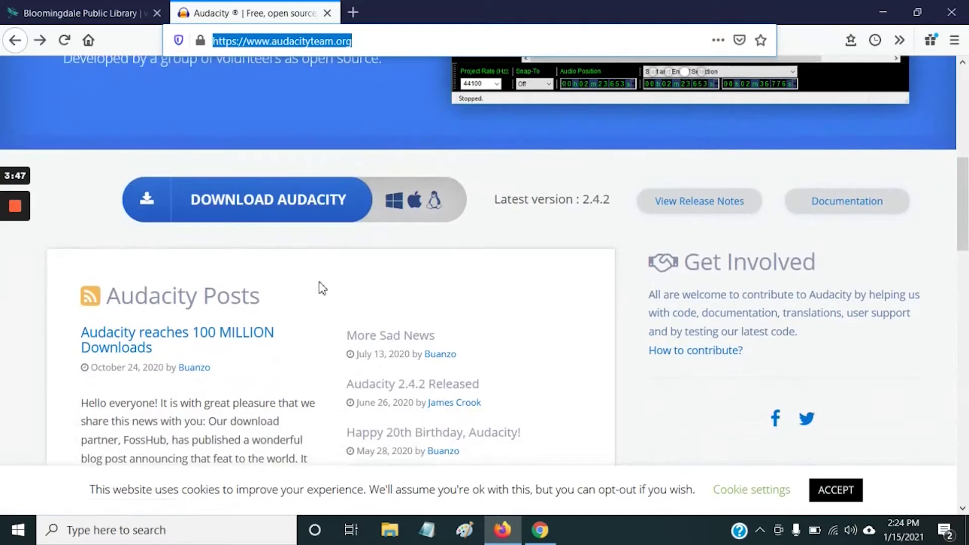
left_click(301, 217)
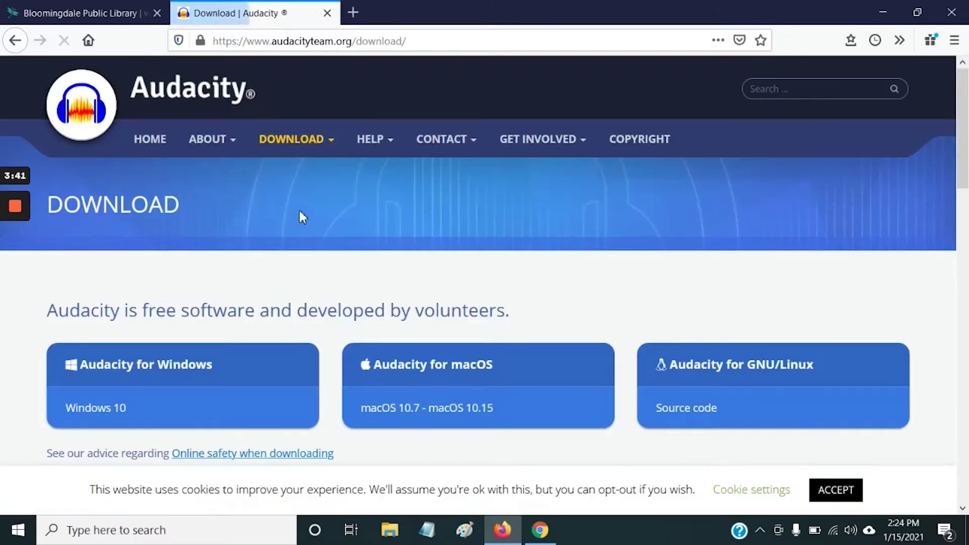
Review the operating system choices on the download page and open the Audacity for Windows page.
scroll(300, 212, "down", 1)
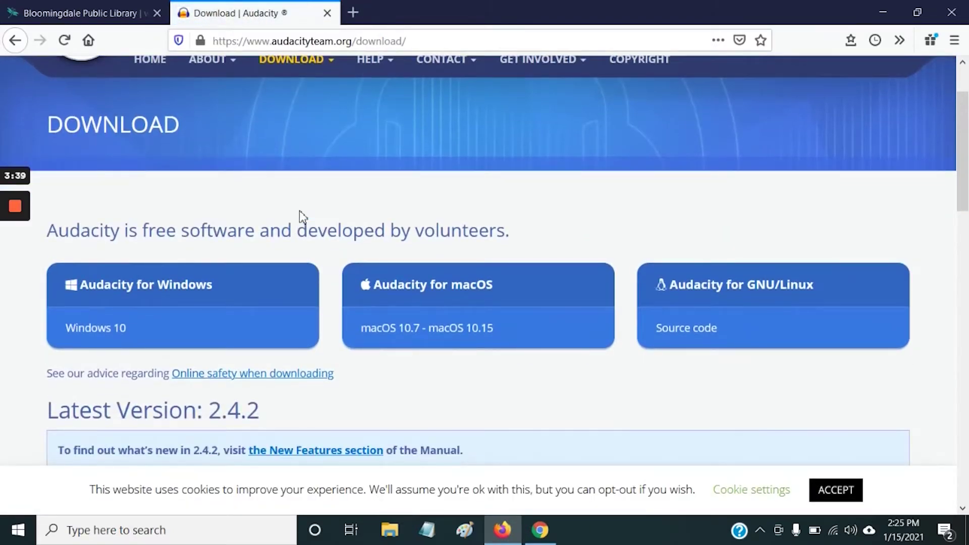
scroll(299, 211, "up", 1)
scroll(300, 212, "down", 3)
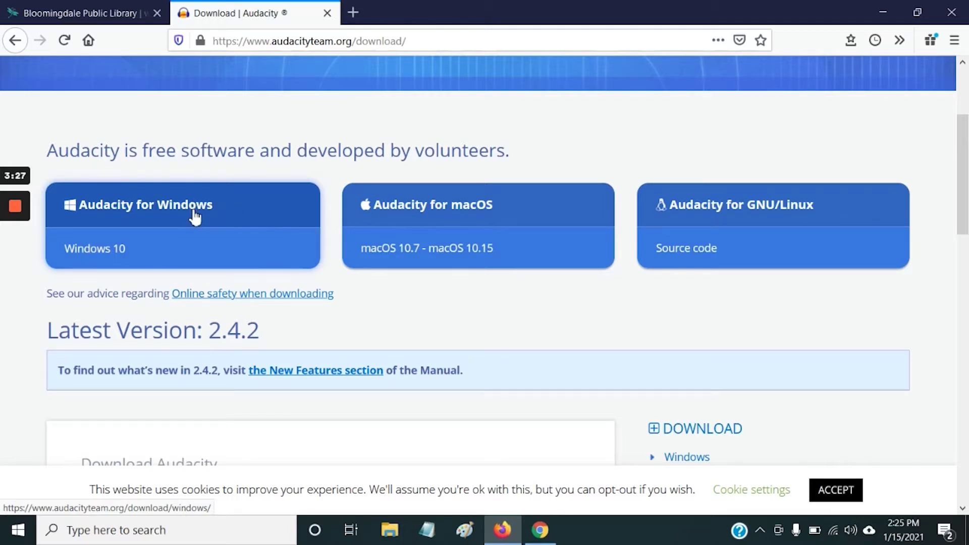
scroll(195, 217, "down", 2)
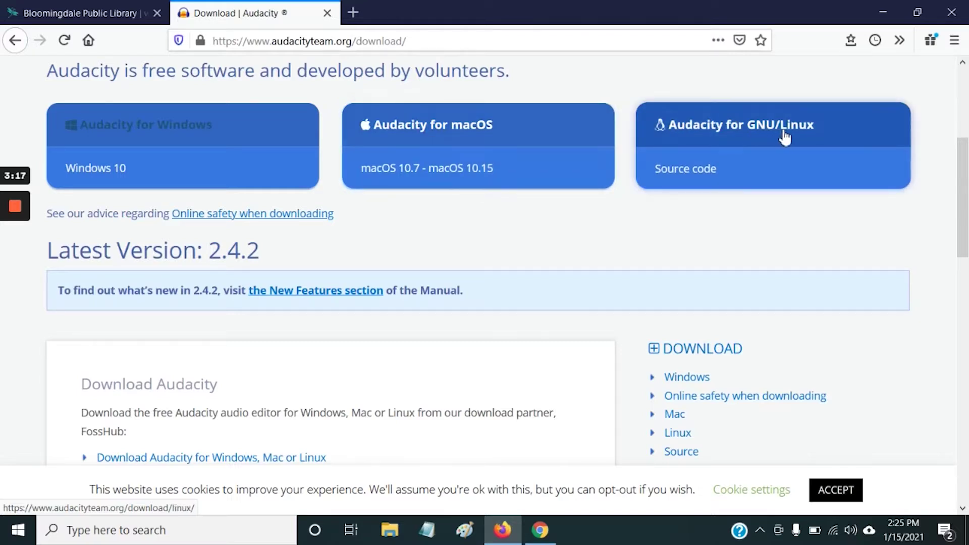
left_click(225, 126)
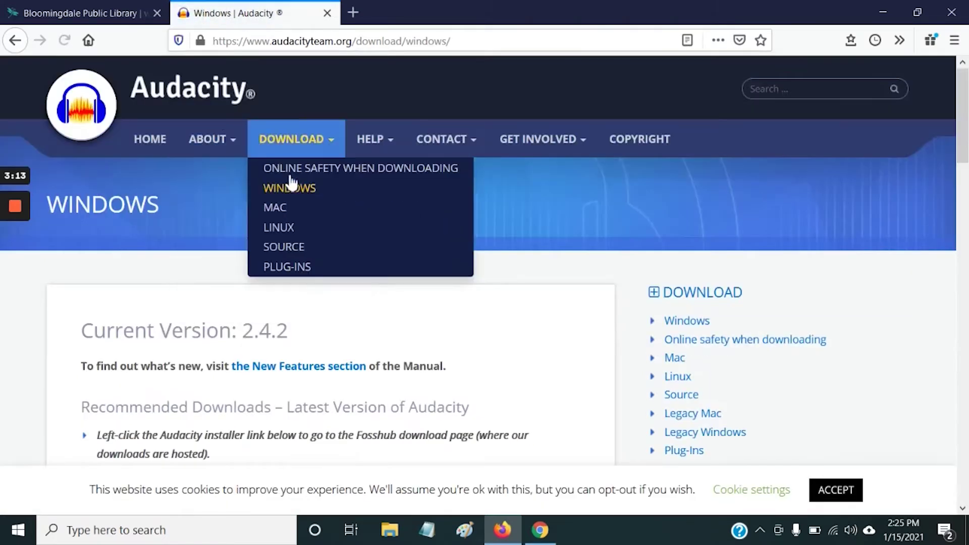
Read the recommended Windows downloads and follow the Audacity 2.4.2 installer link to FossHub.
scroll(166, 284, "down", 3)
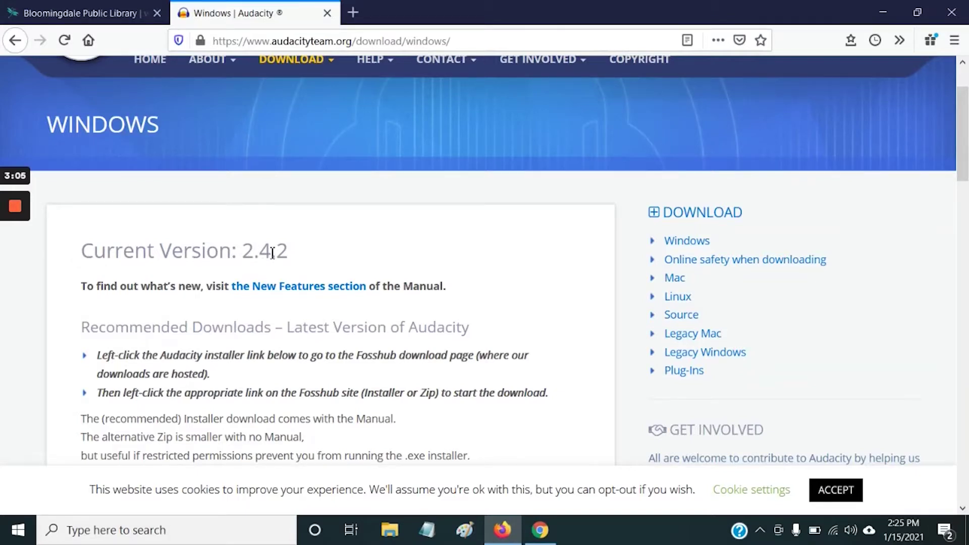
scroll(272, 252, "down", 5)
scroll(271, 258, "up", 2)
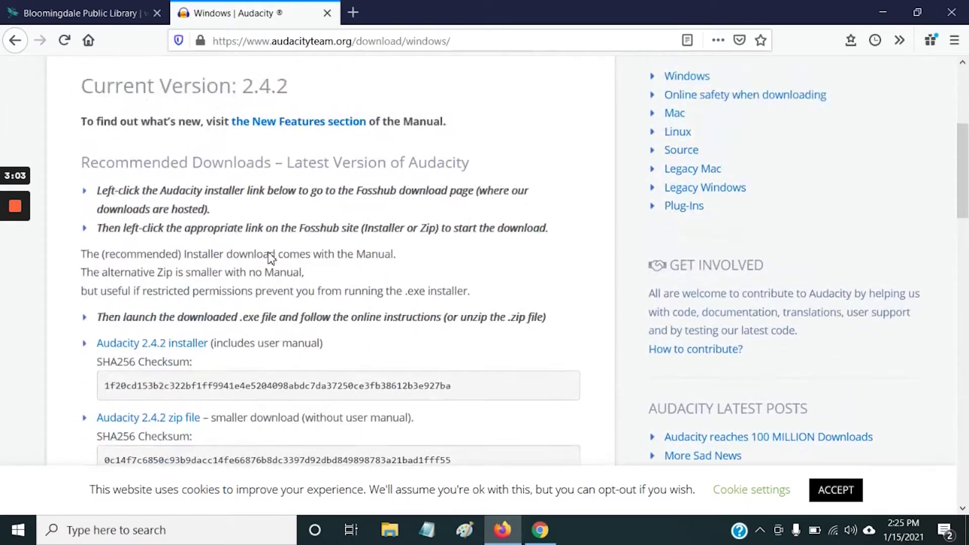
scroll(271, 255, "up", 2)
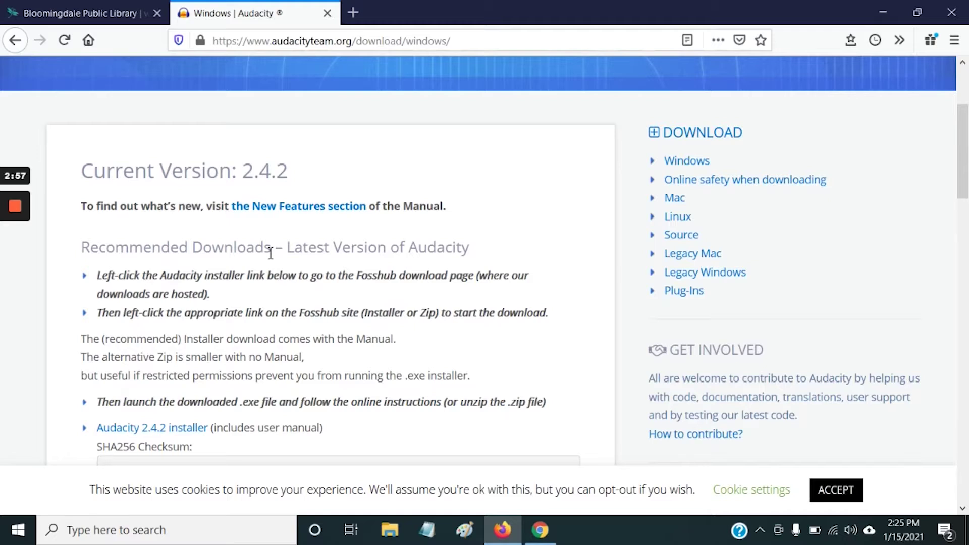
scroll(271, 252, "down", 2)
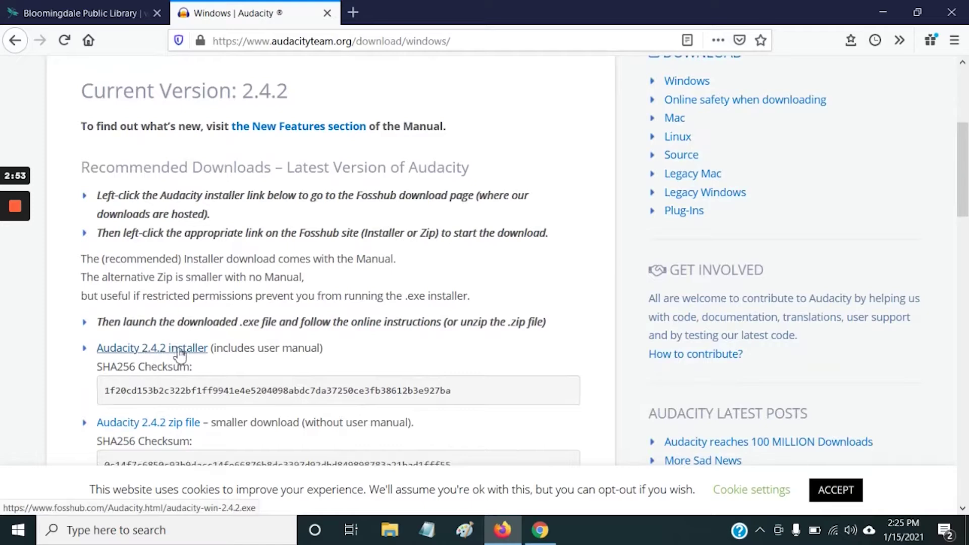
scroll(180, 355, "down", 2)
left_click(189, 273)
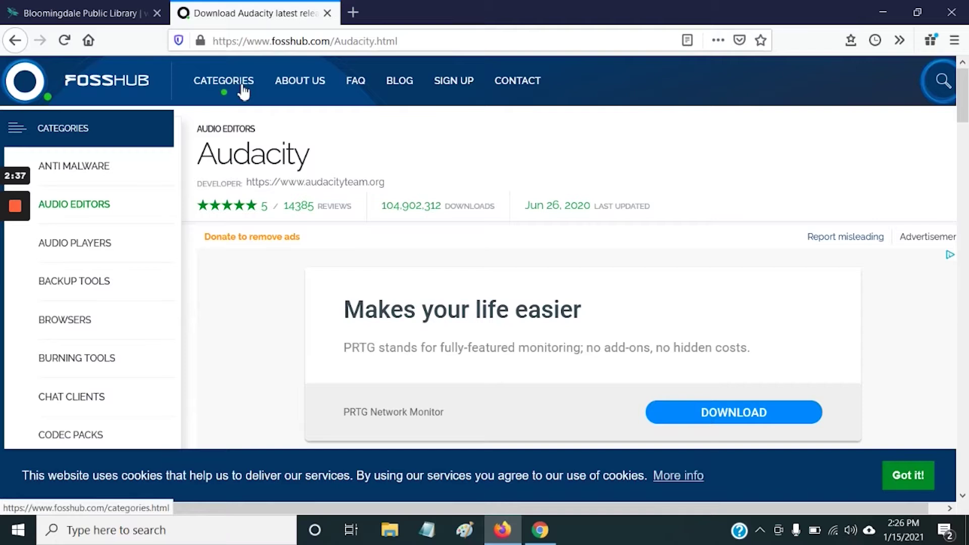
Search Google for "audacity download" in a new browser tab, keeping the FossHub page open.
scroll(256, 123, "down", 3)
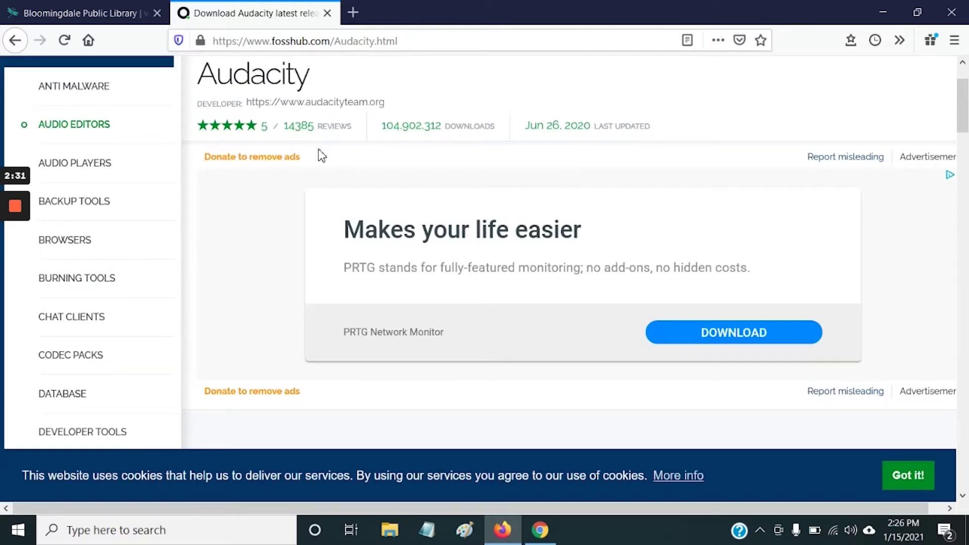
left_click(353, 12)
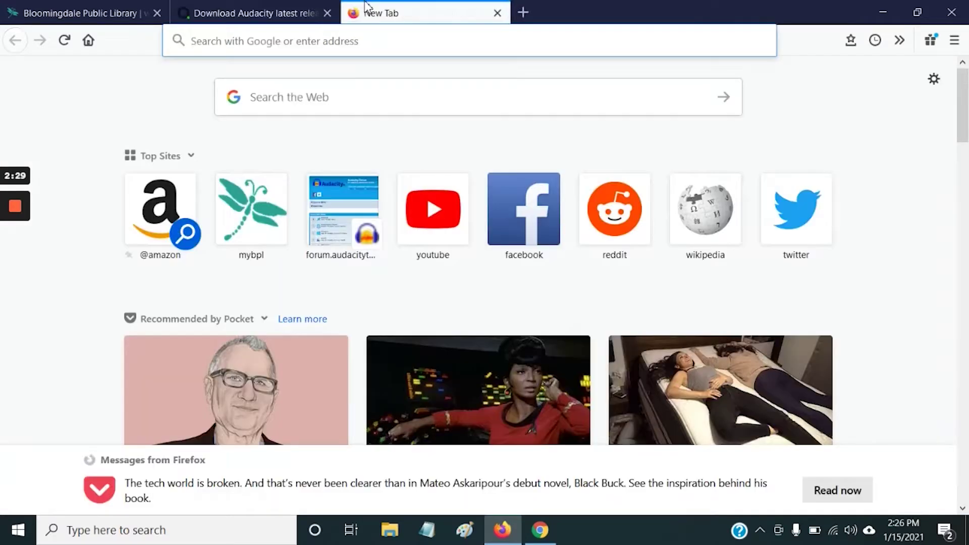
type("google.com/")
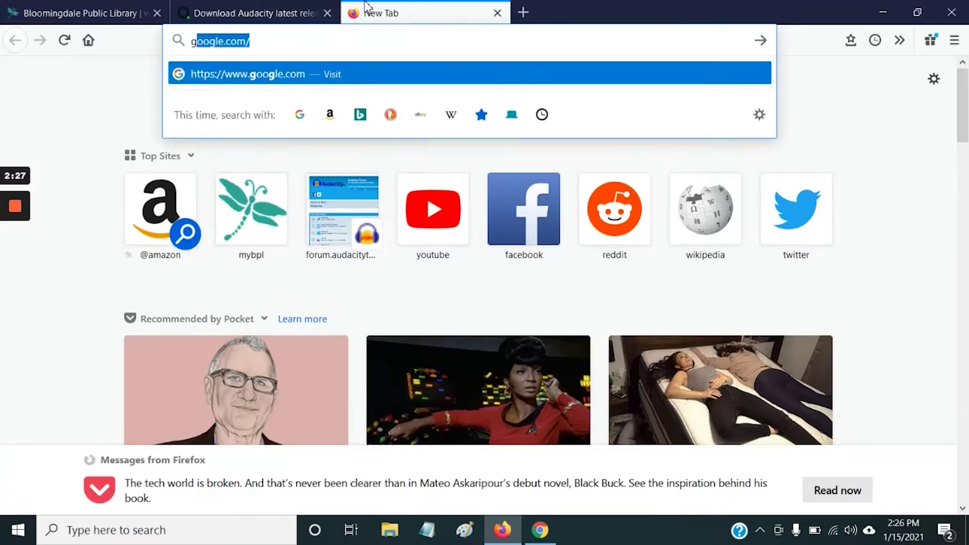
key("Return")
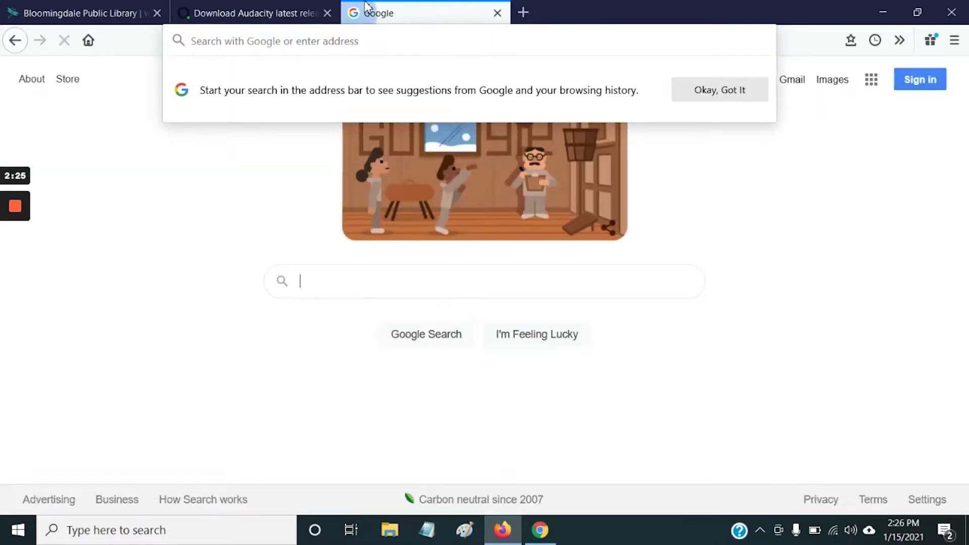
type("aud")
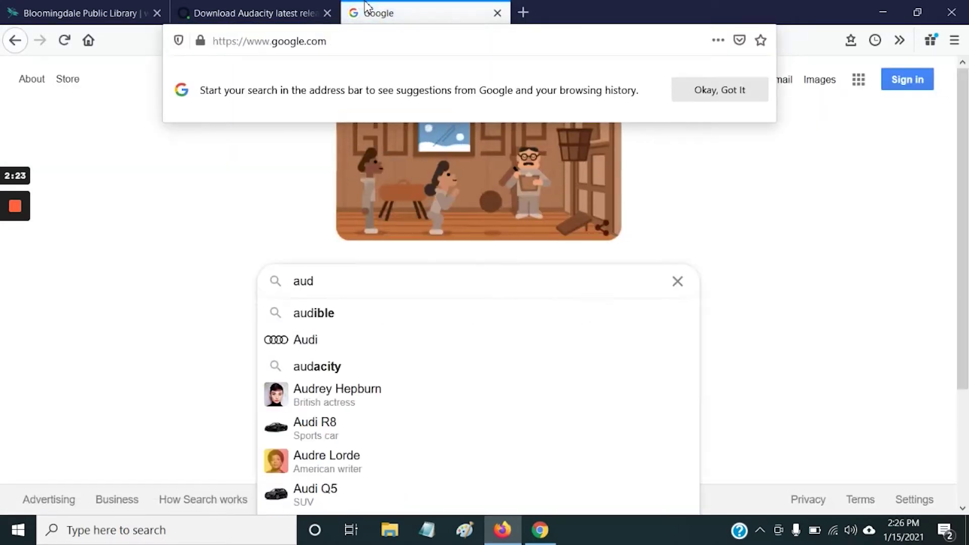
type("acity download")
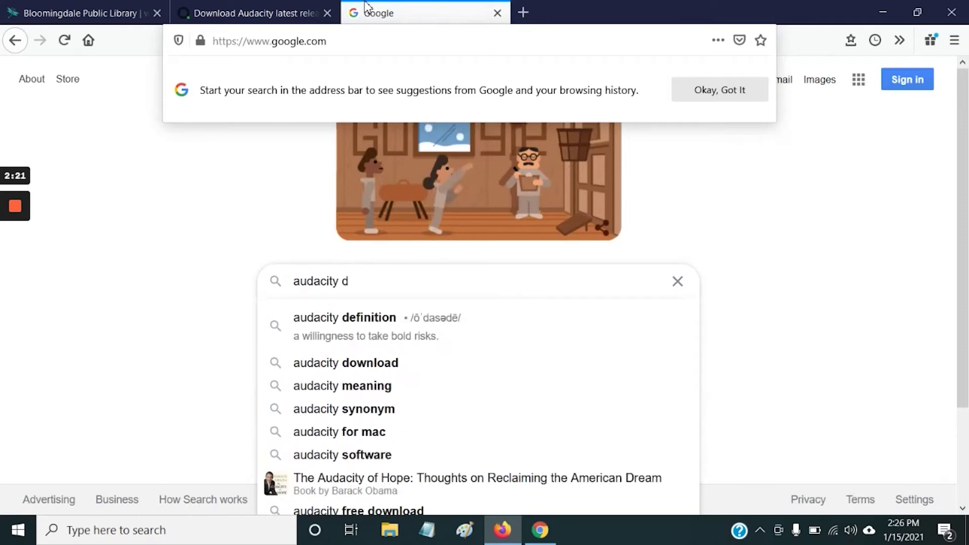
key("Return")
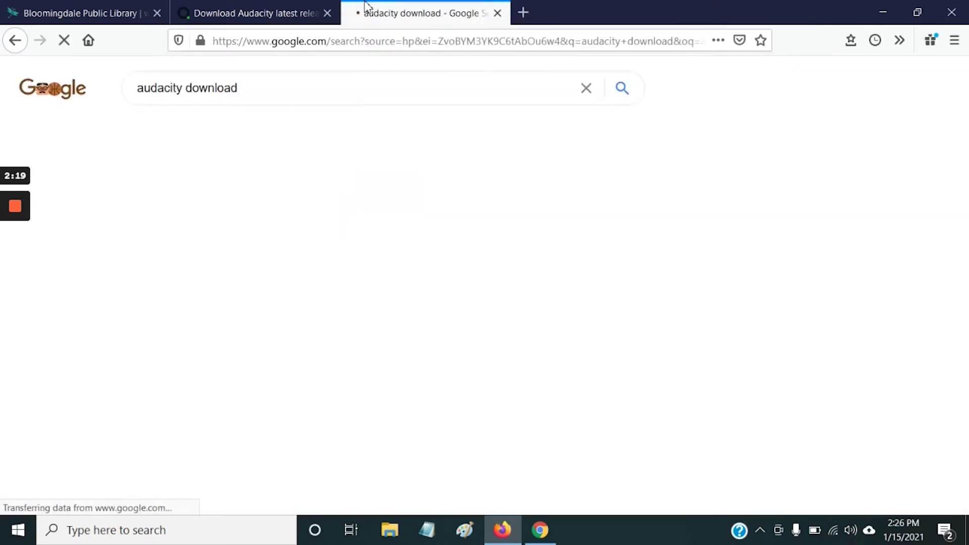
Look through the search results to compare the official audacityteam.org download links with those of third-party sites.
scroll(307, 251, "down", 1)
scroll(307, 251, "down", 2)
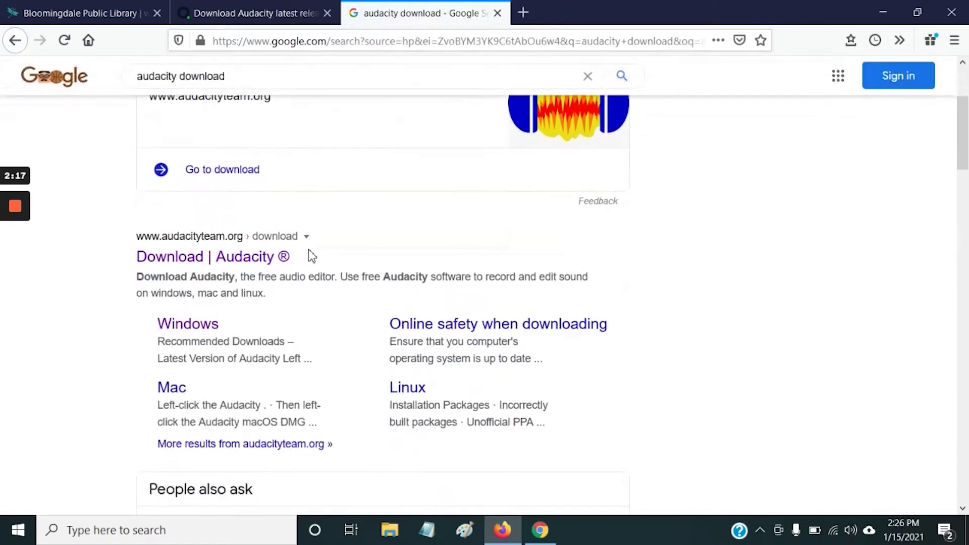
scroll(226, 275, "down", 10)
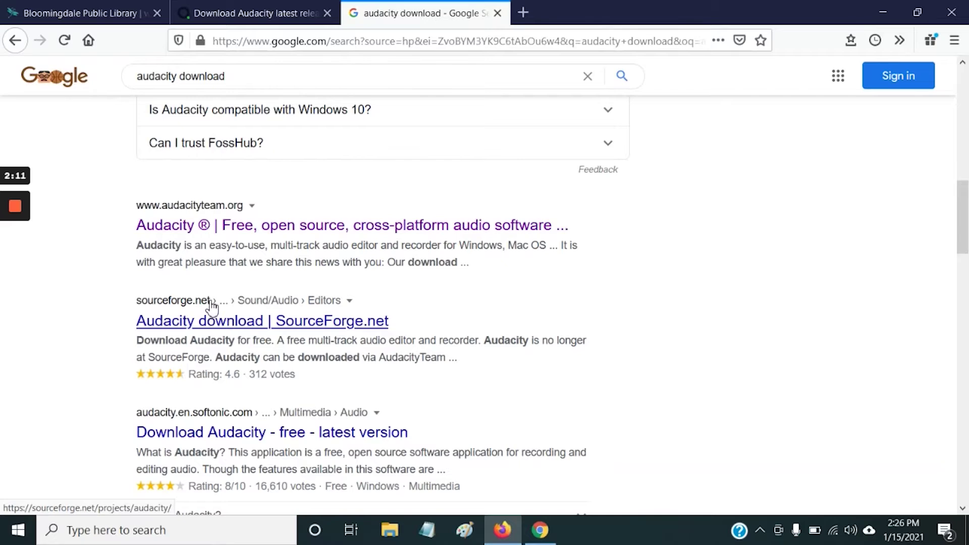
scroll(210, 313, "down", 6)
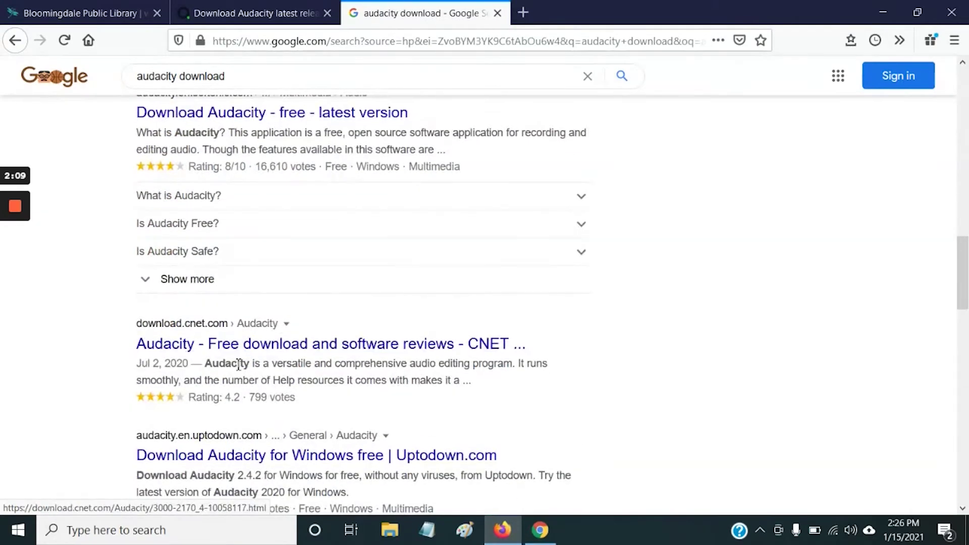
scroll(247, 323, "down", 5)
scroll(303, 283, "up", 15)
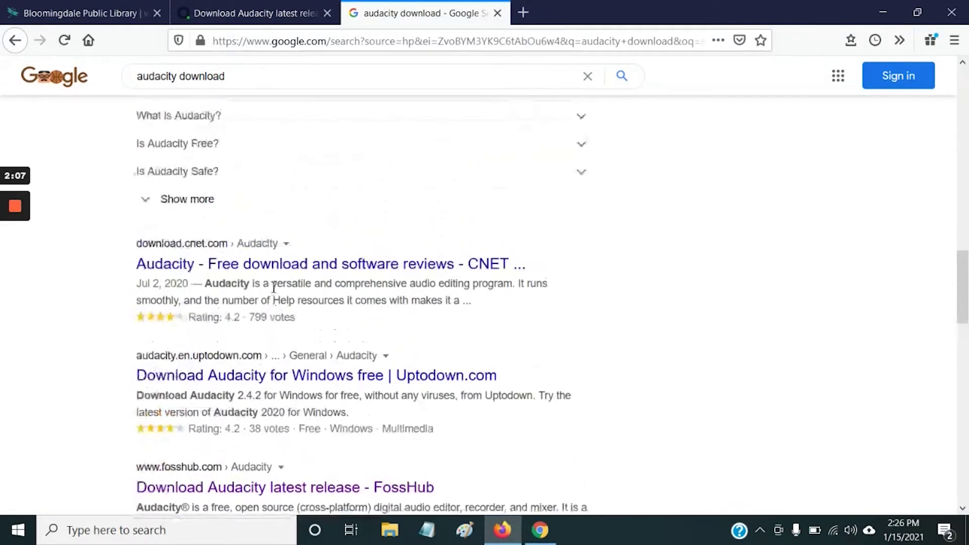
scroll(319, 268, "up", 6)
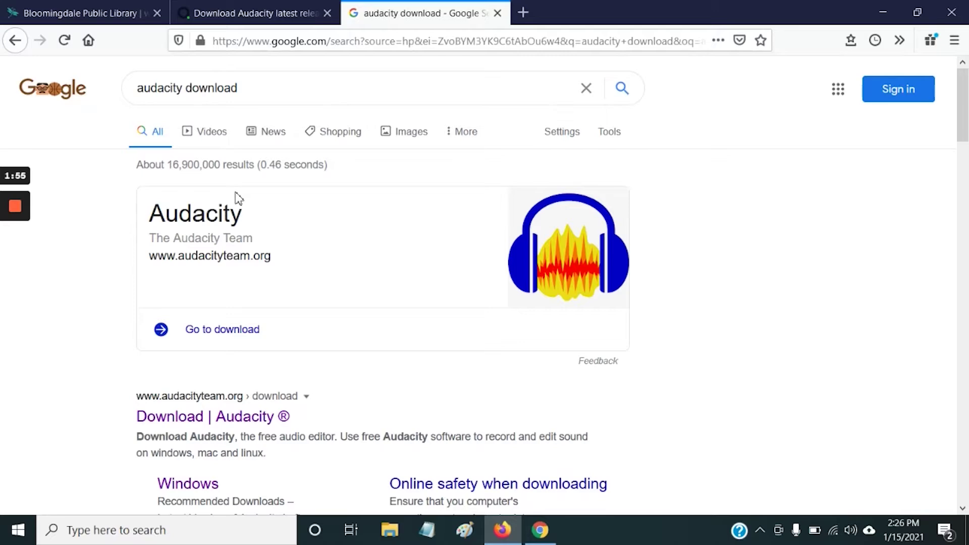
scroll(257, 205, "down", 10)
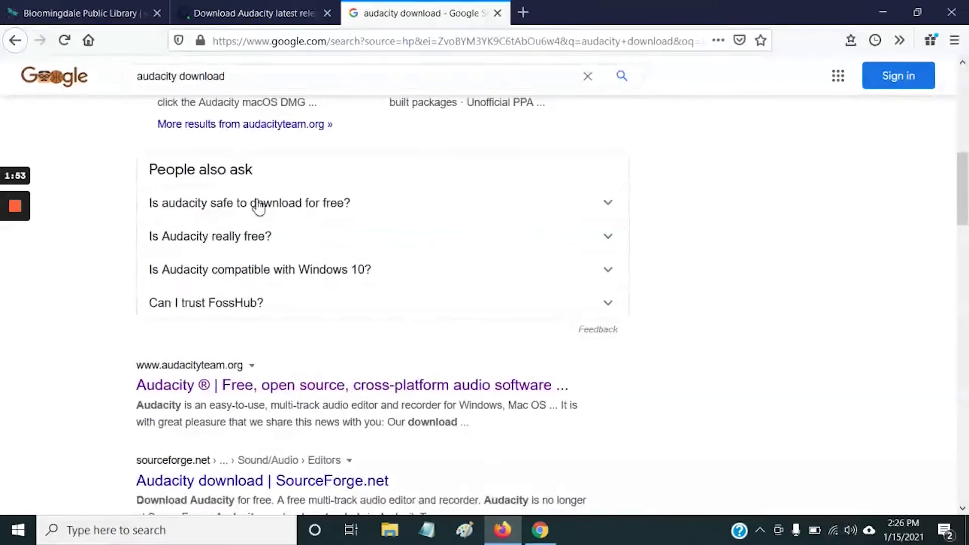
scroll(259, 206, "down", 3)
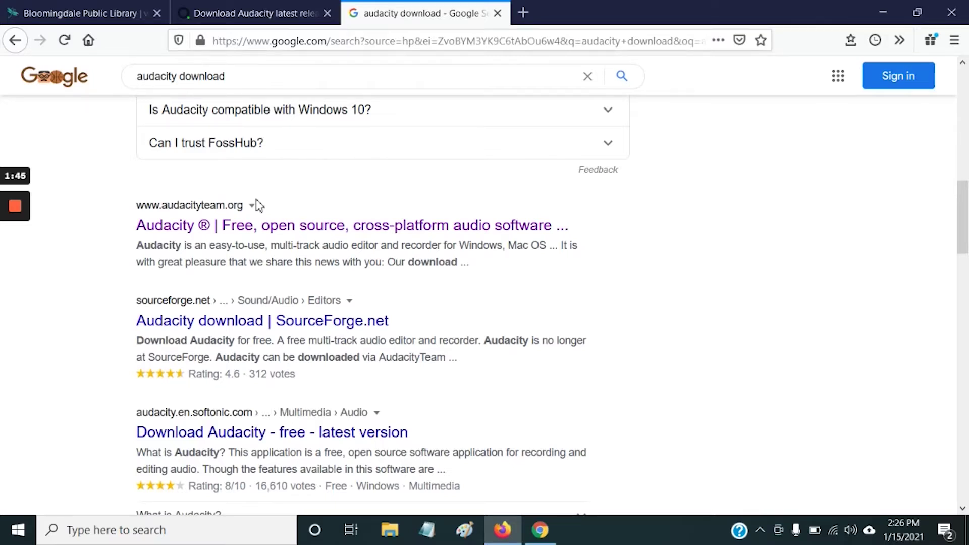
scroll(258, 206, "up", 10)
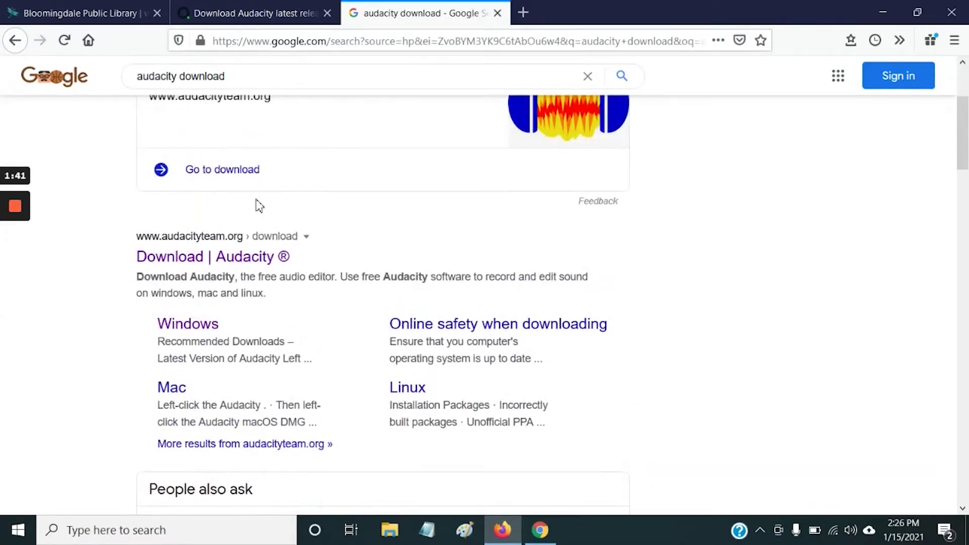
Return to the FossHub Audacity page and examine its download list, telling the real installer links from the advertisement.
left_click(218, 12)
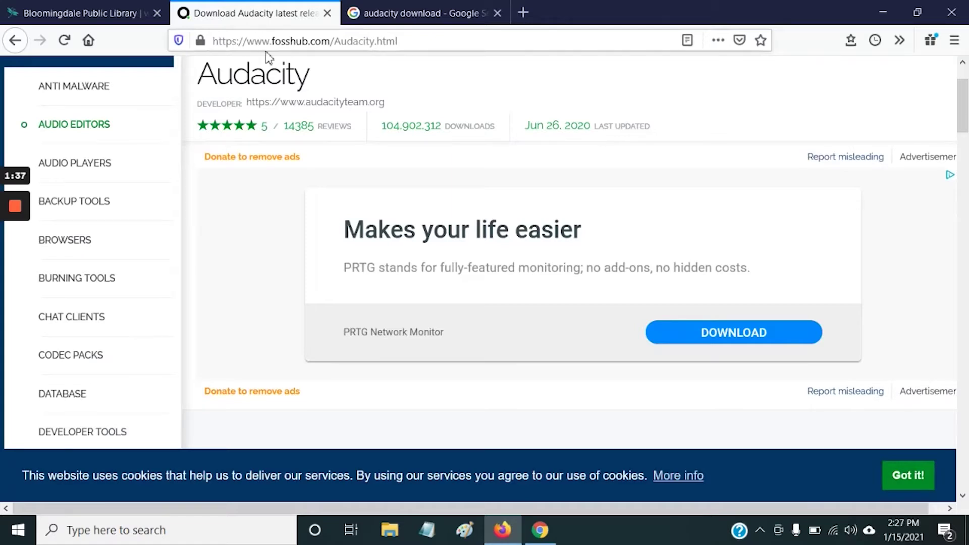
scroll(324, 103, "up", 2)
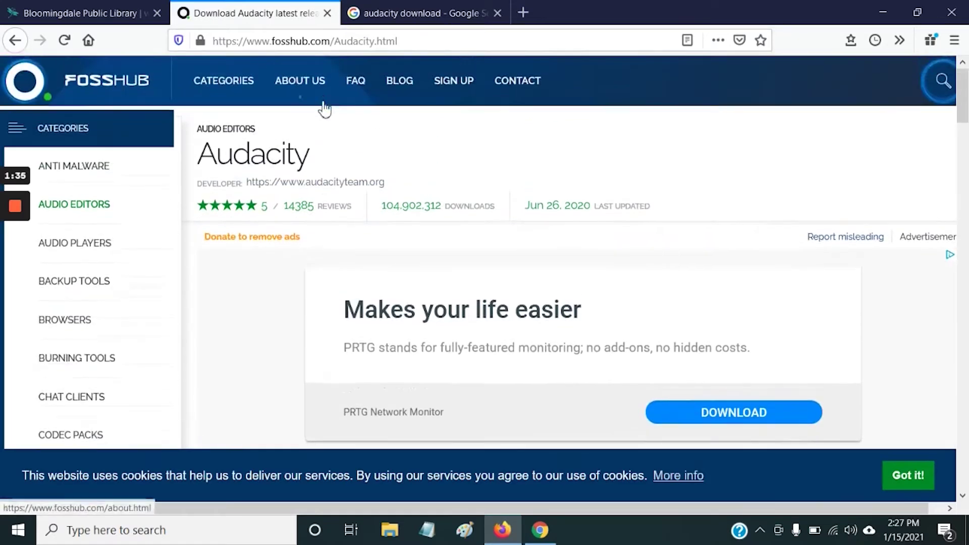
scroll(600, 207, "down", 3)
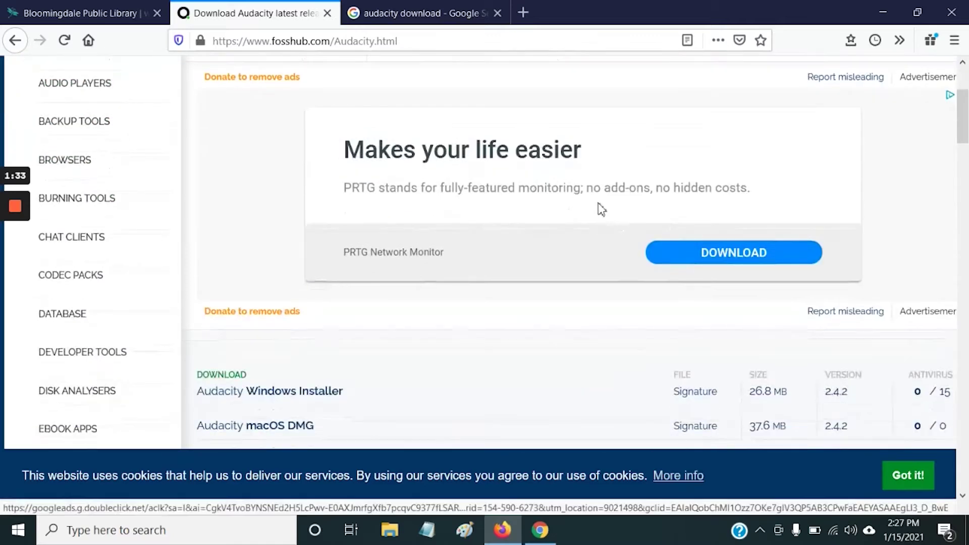
scroll(576, 207, "down", 2)
scroll(515, 281, "down", 3)
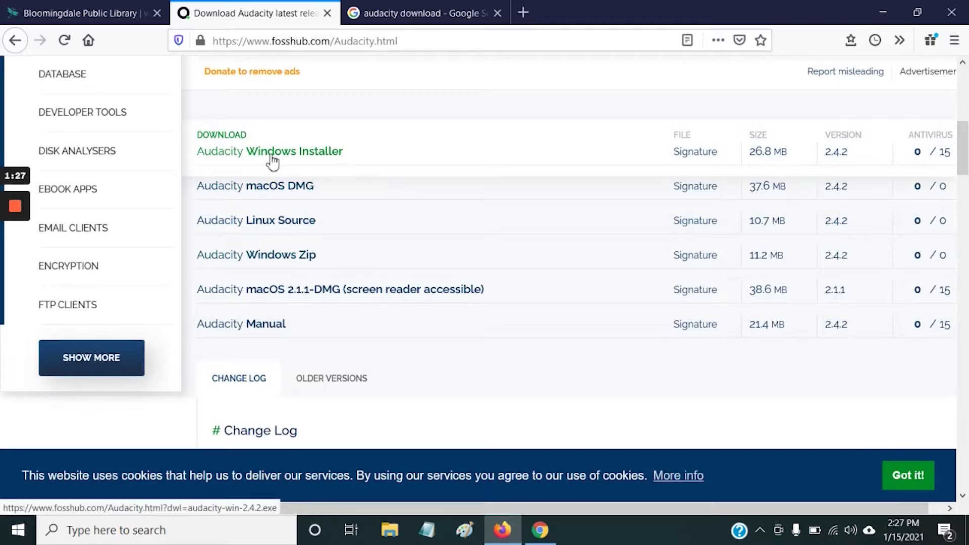
scroll(419, 173, "up", 6)
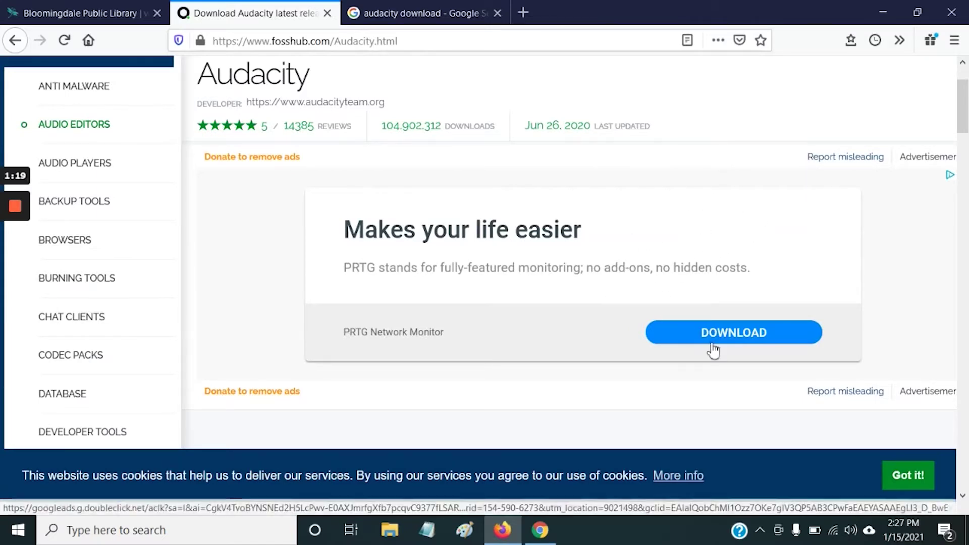
scroll(715, 303, "down", 5)
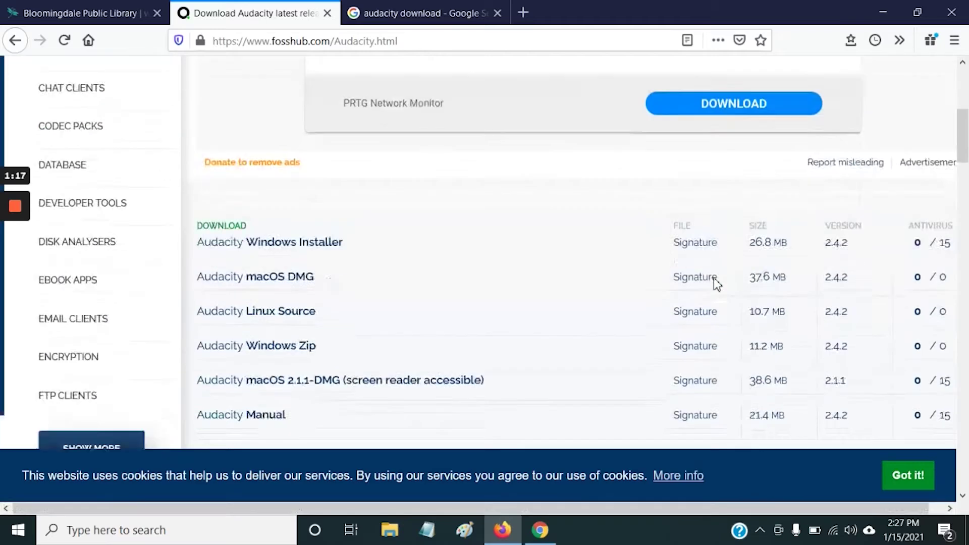
scroll(715, 283, "down", 2)
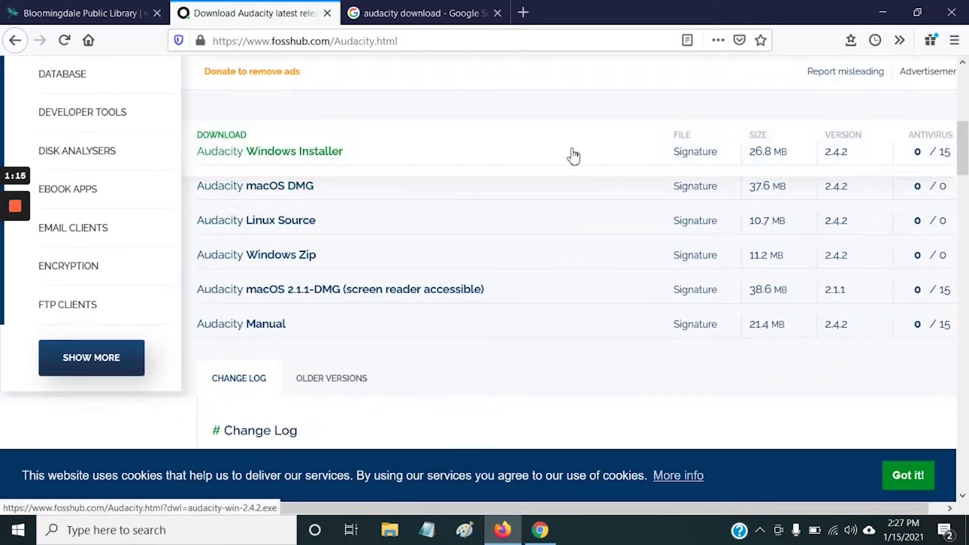
left_click_drag(608, 507, 620, 506)
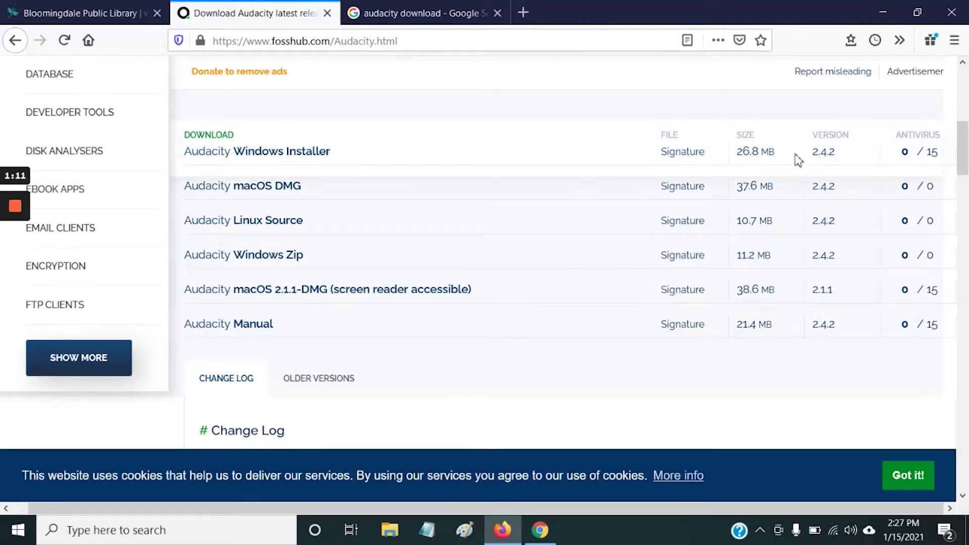
Download the Audacity Windows Installer and save the file audacity-win-2.4.2.exe.
left_click(268, 157)
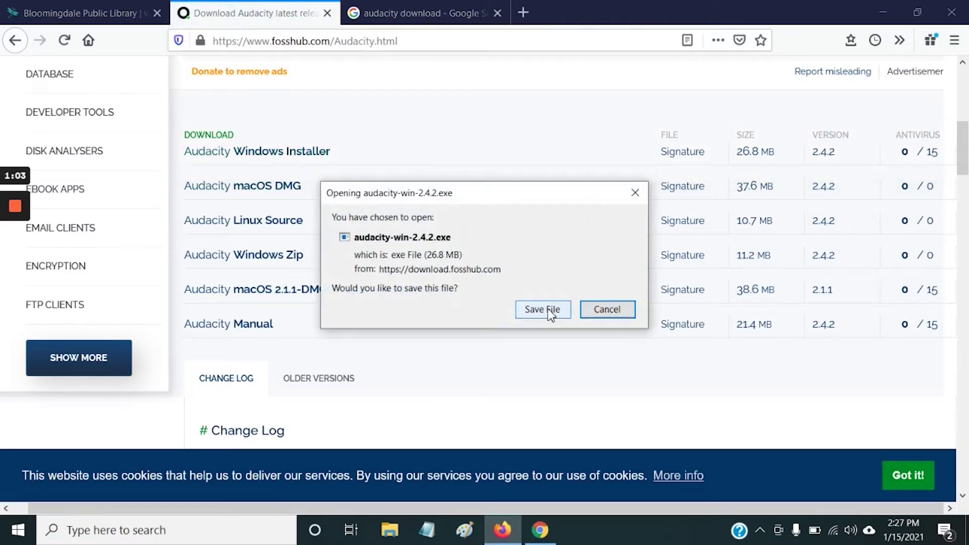
left_click(547, 308)
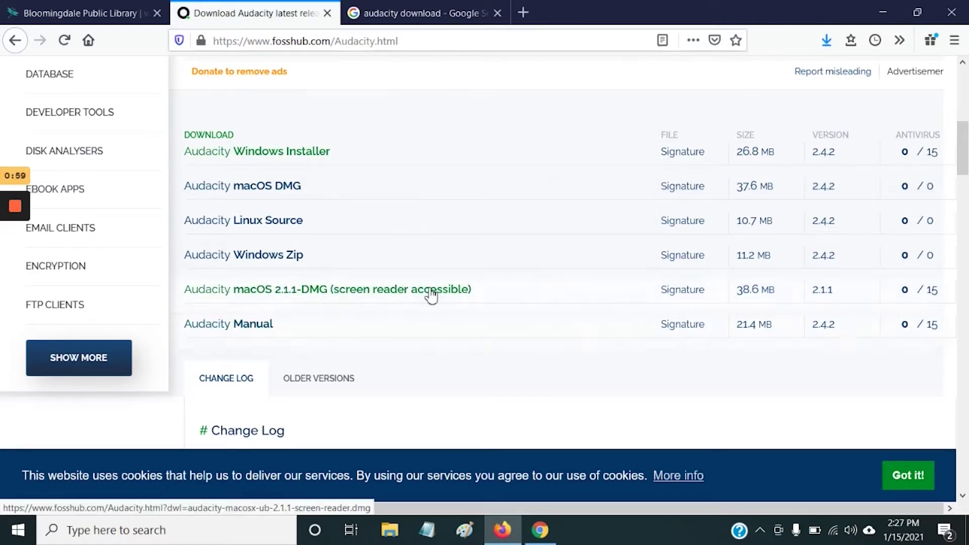
scroll(427, 295, "down", 1)
scroll(427, 295, "down", 2)
Show the downloaded audacity-win-2.4.2 file in its folder and run it with English as the setup language.
left_click(826, 41)
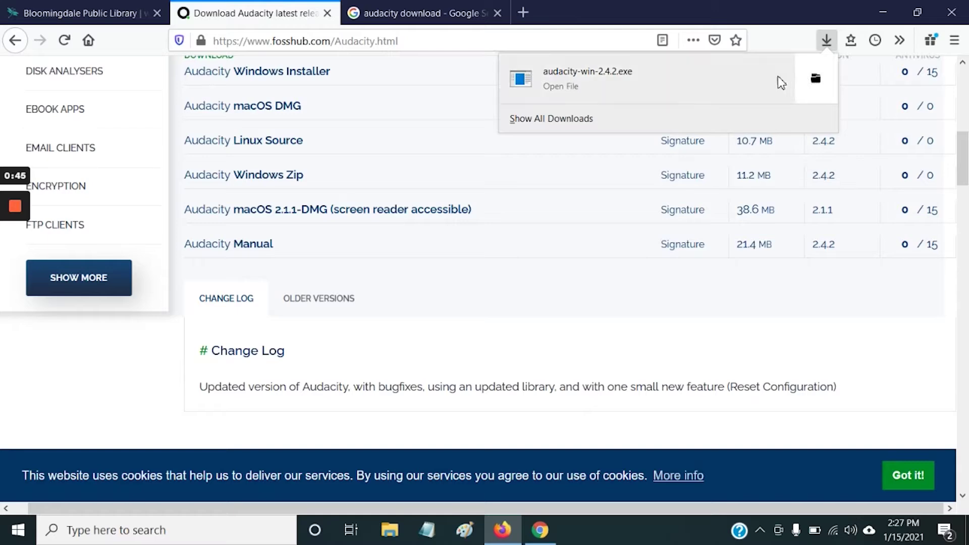
left_click(816, 80)
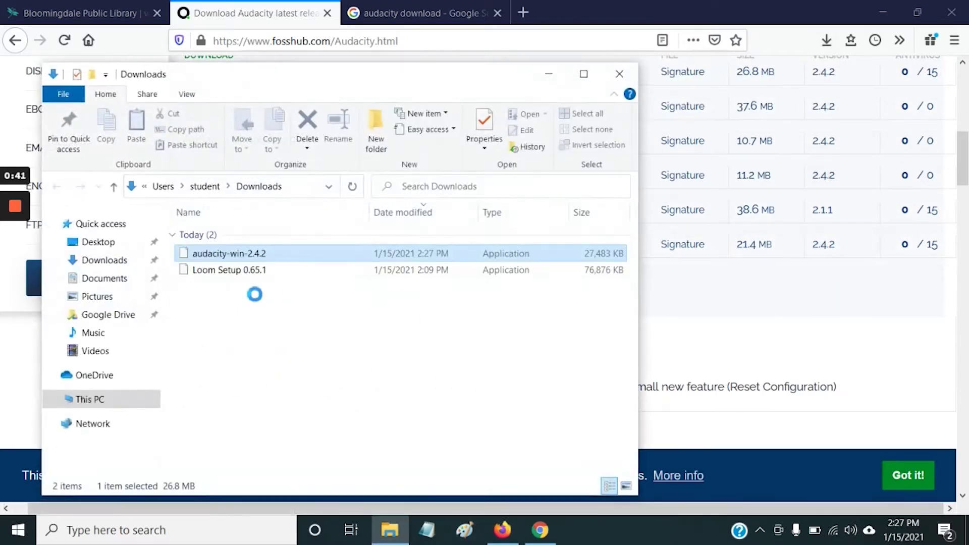
double_click(258, 259)
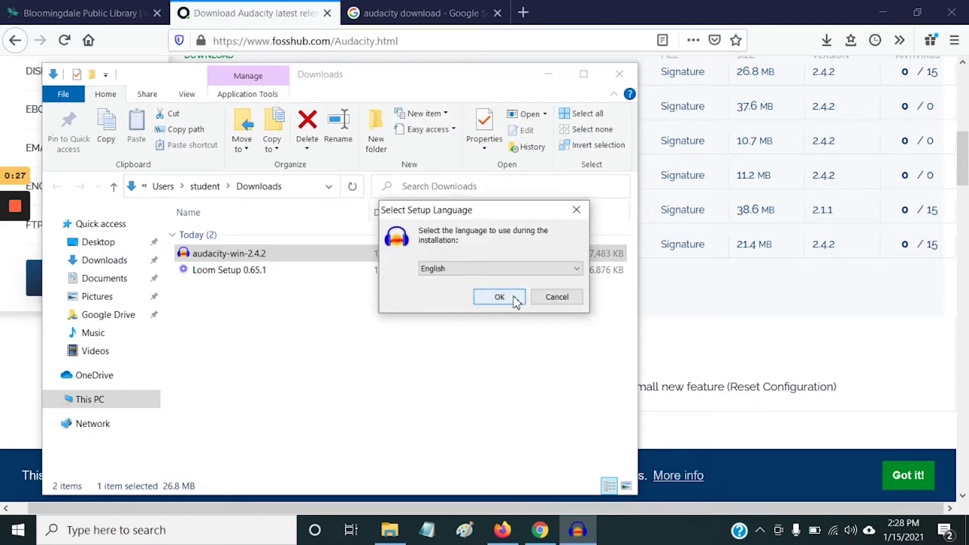
left_click(516, 302)
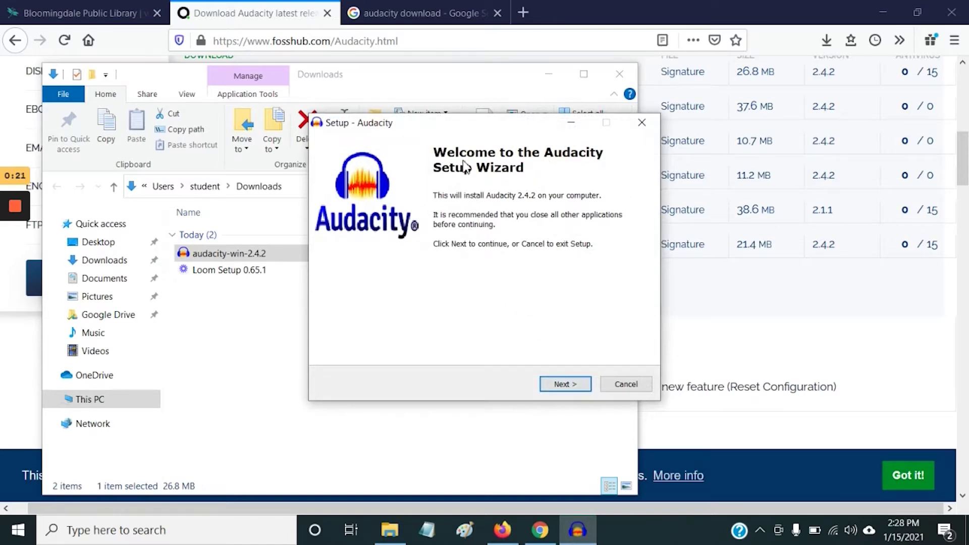
Install Audacity into C:\Program Files (x86)\Audacity with a desktop shortcut, leaving Reset Preferences off.
left_click(557, 384)
left_click_drag(628, 239, 640, 280)
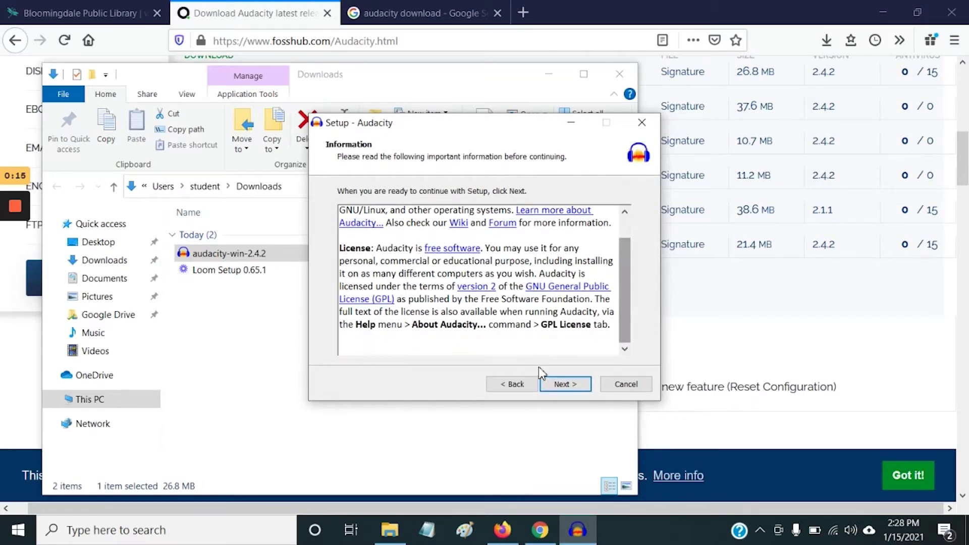
left_click(566, 385)
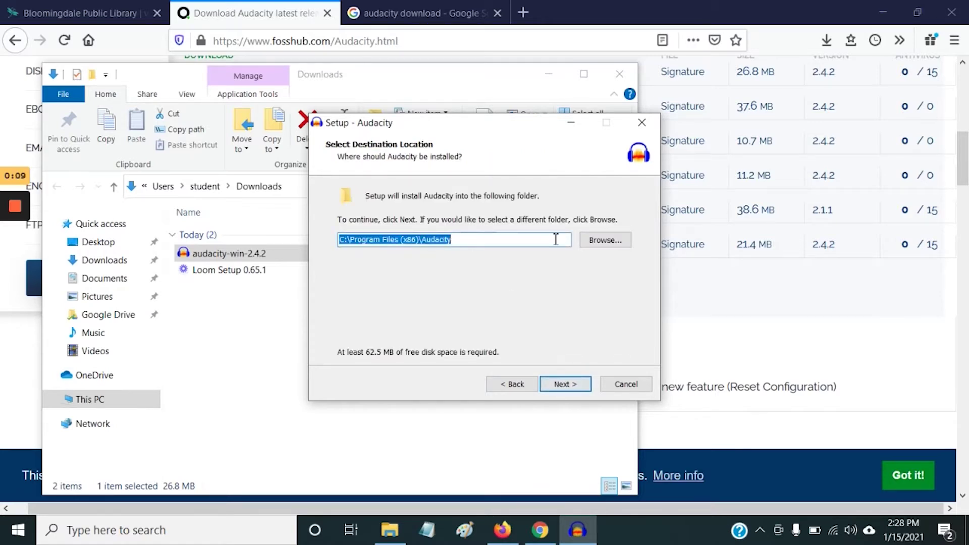
left_click(565, 385)
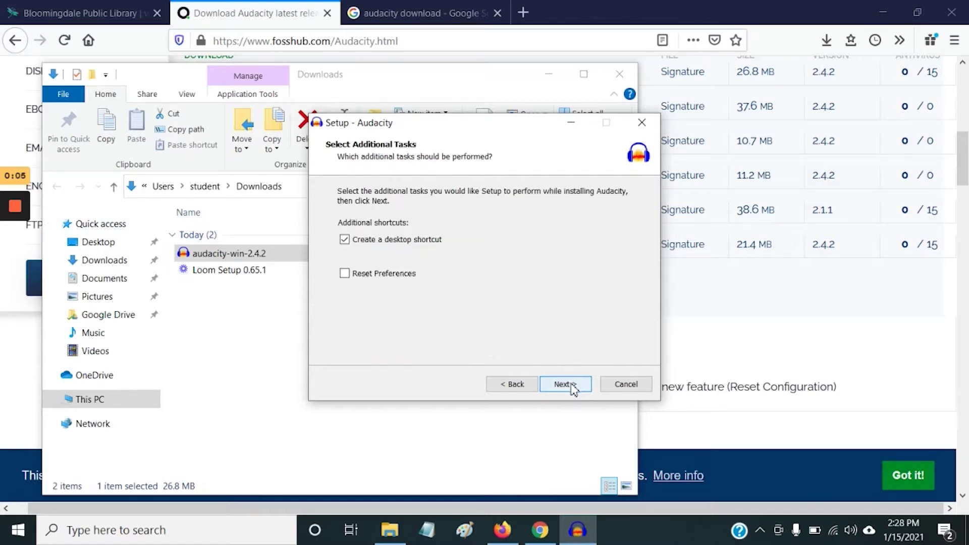
left_click(572, 388)
left_click(572, 388)
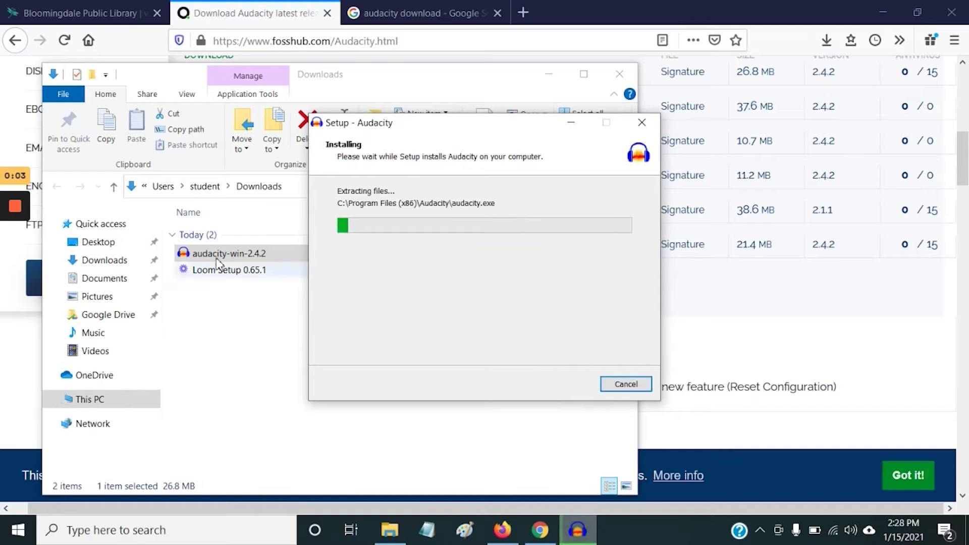
Read through the setup's information page to its end and finish the installation with Launch Audacity enabled.
mouse_move(16, 209)
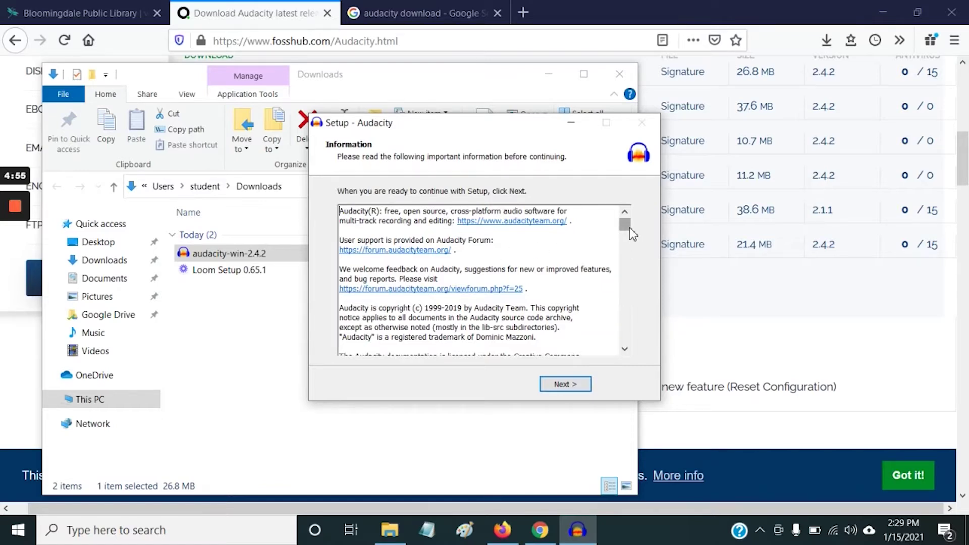
left_click_drag(632, 233, 627, 354)
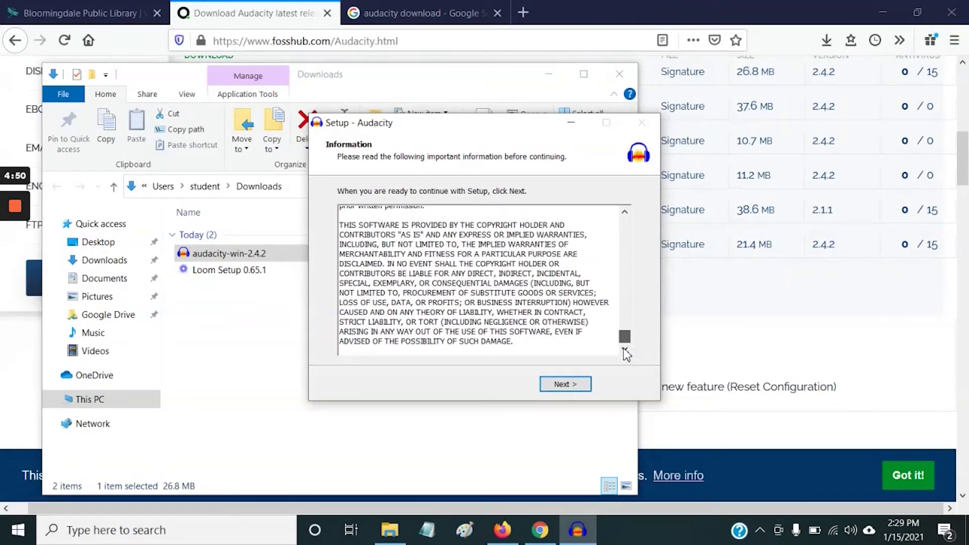
left_click(555, 387)
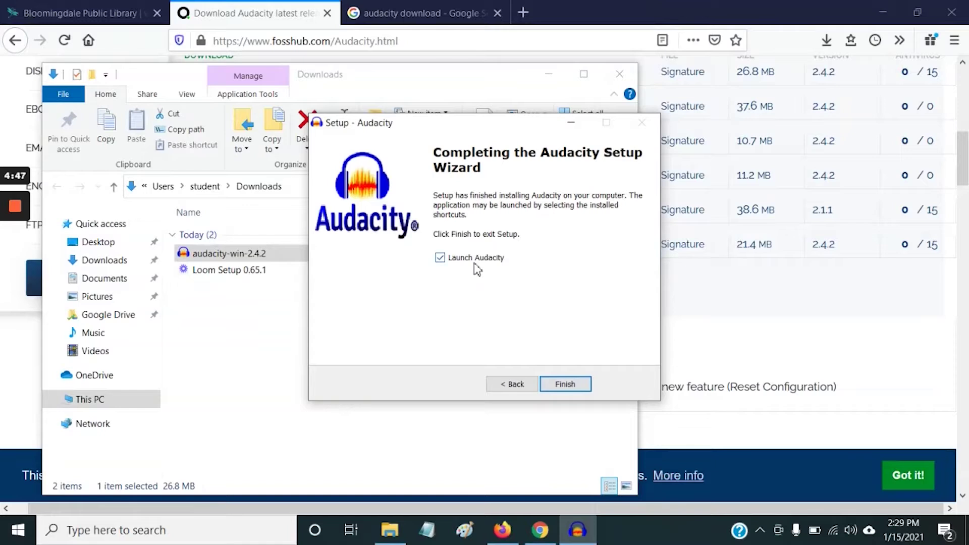
left_click(558, 385)
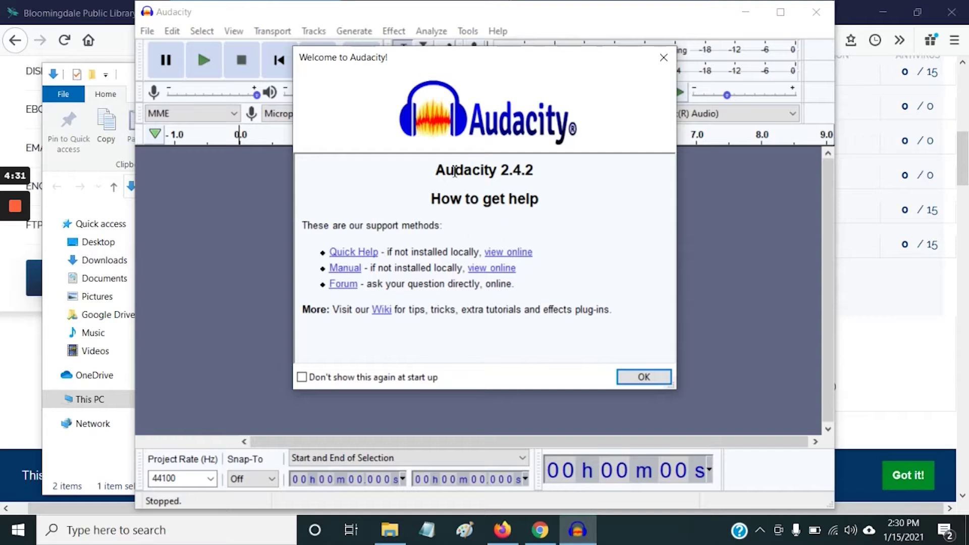
Dismiss the Welcome to Audacity dialog, leaving it set to appear at start up.
left_click(302, 380)
left_click(302, 379)
left_click(630, 380)
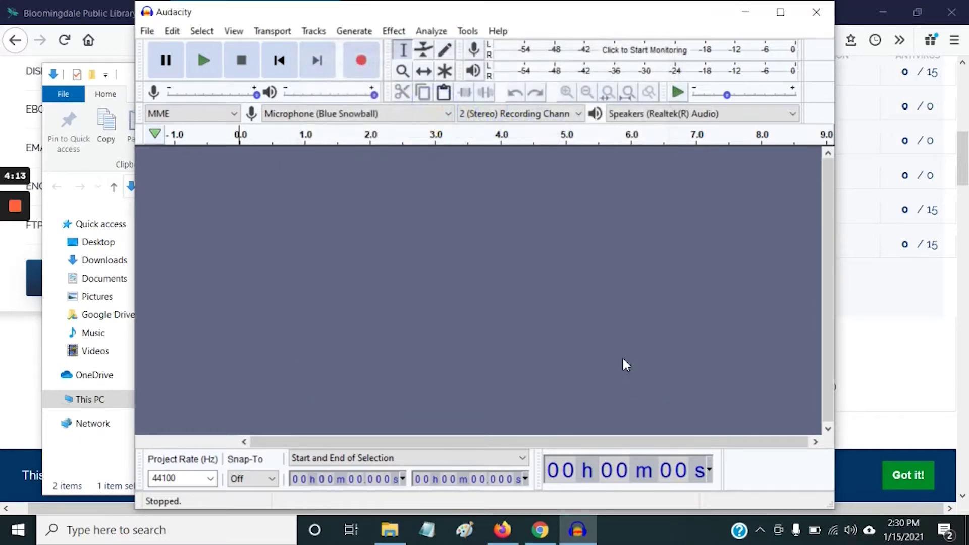
mouse_move(15, 217)
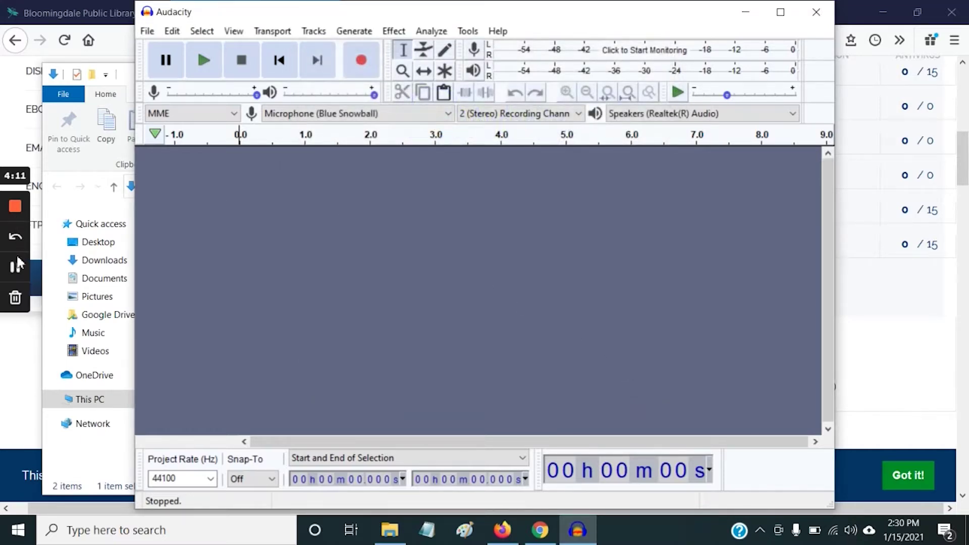
left_click(16, 265)
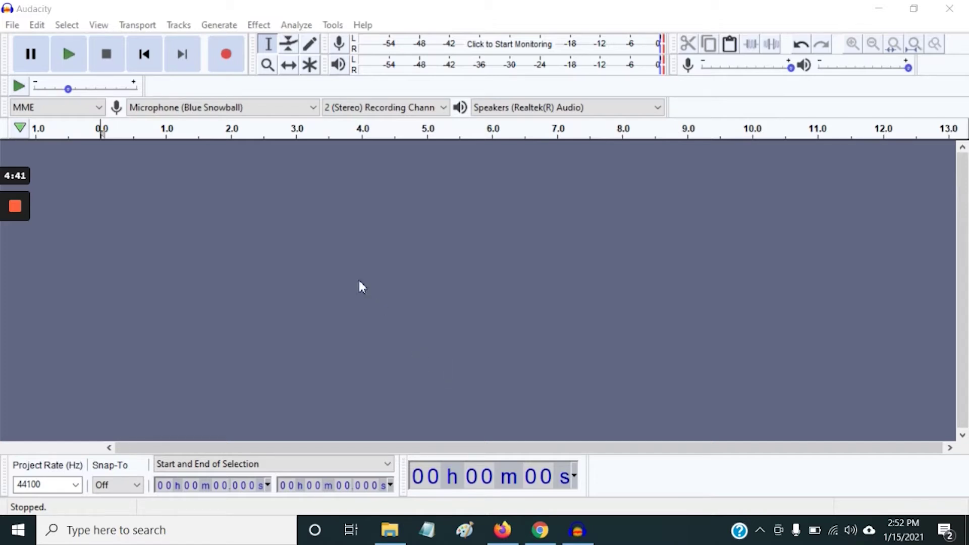
Record about 20 seconds of speech with Microphone (Blue Snowball) as the recording device, pausing and resuming once before stopping.
left_click(275, 114)
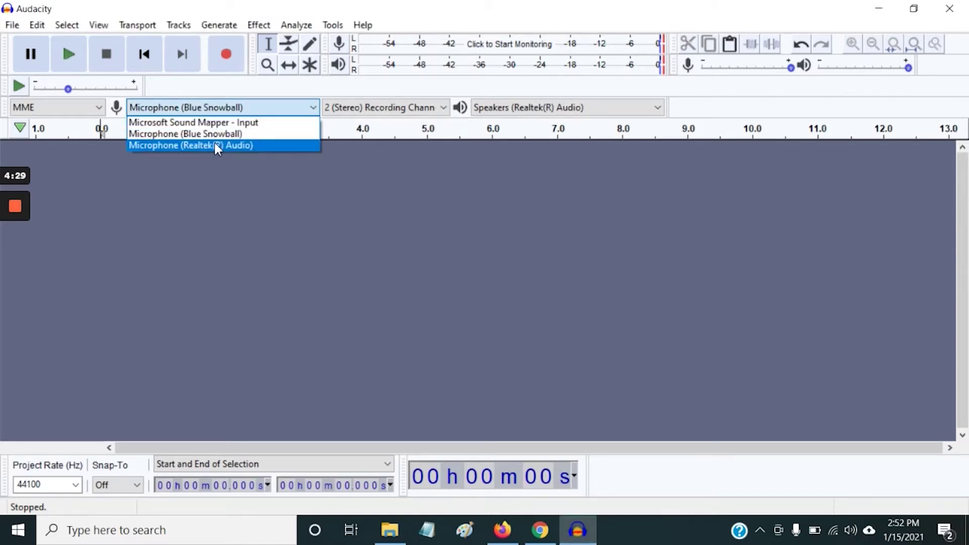
left_click(253, 178)
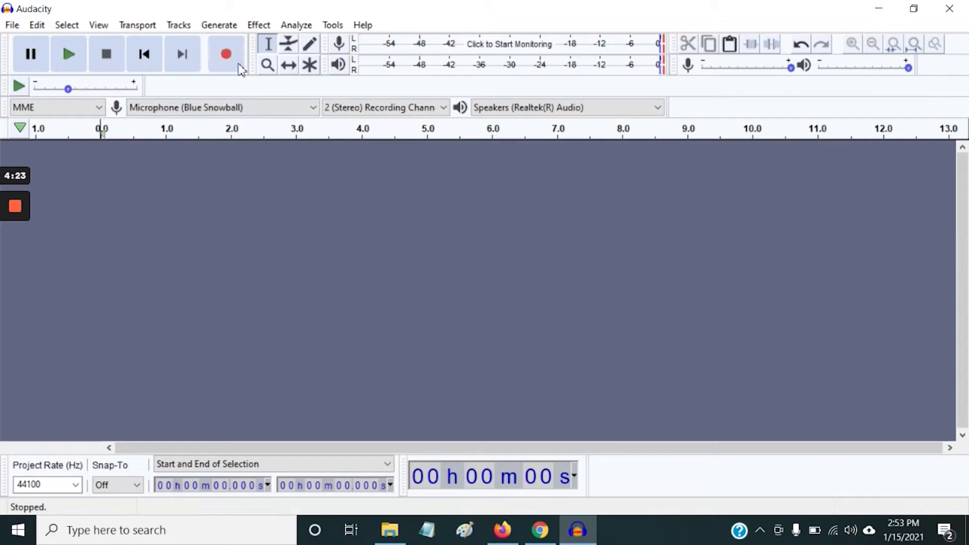
left_click(226, 54)
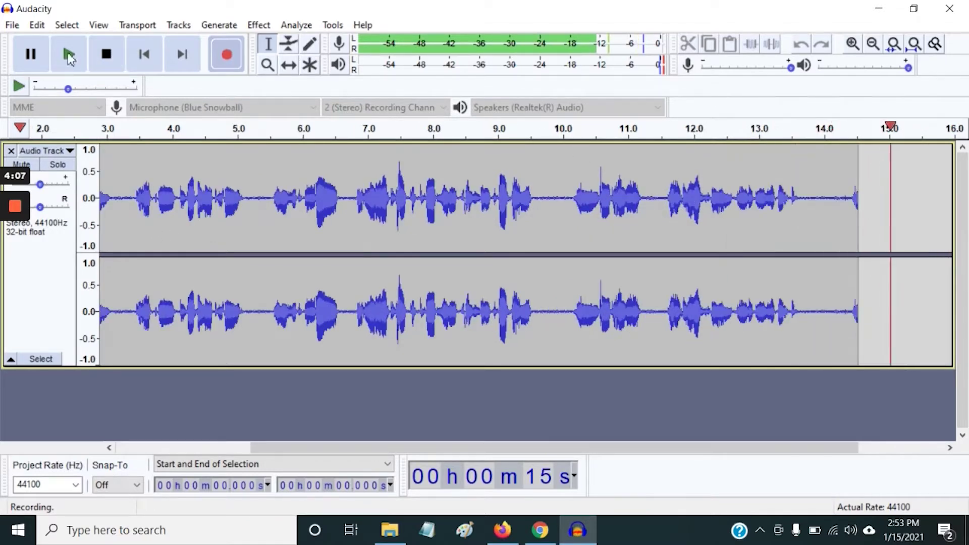
left_click(36, 56)
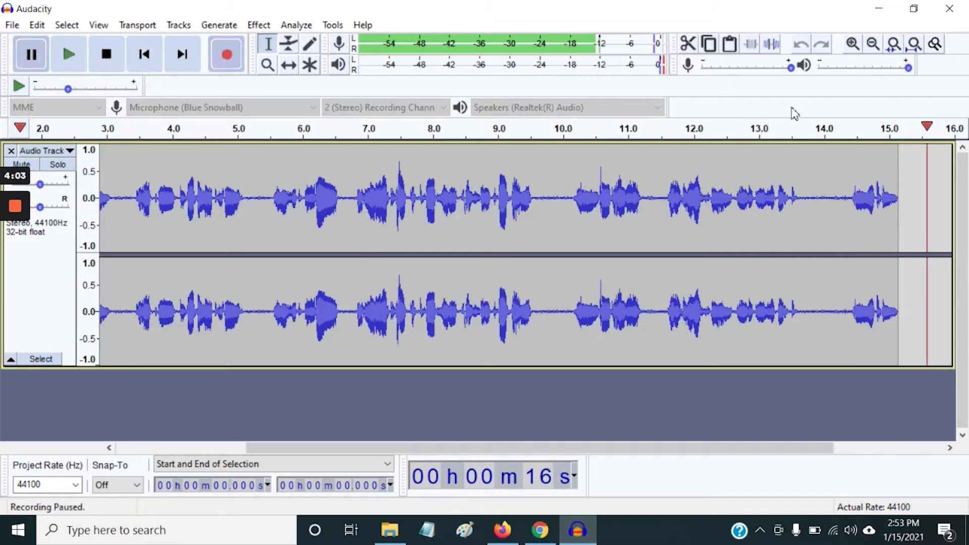
left_click(32, 54)
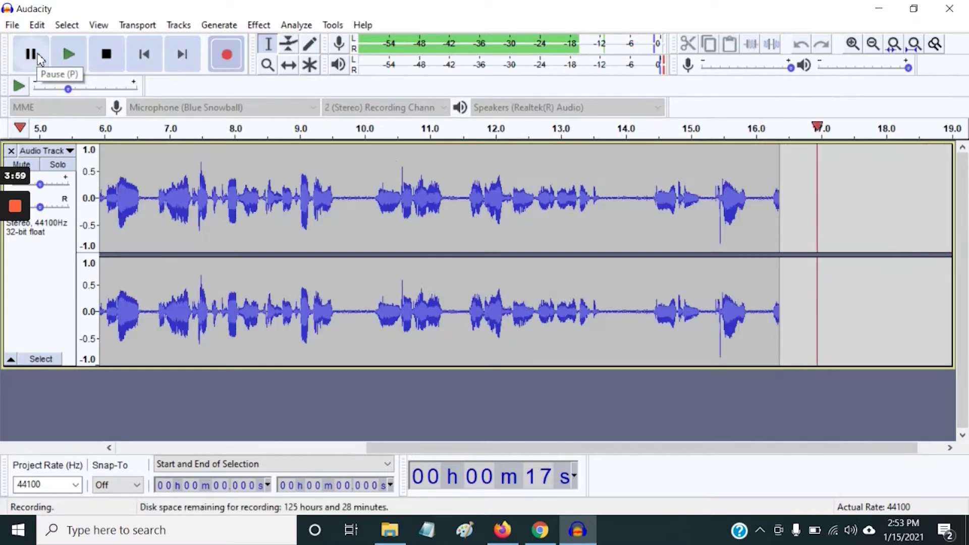
left_click(105, 56)
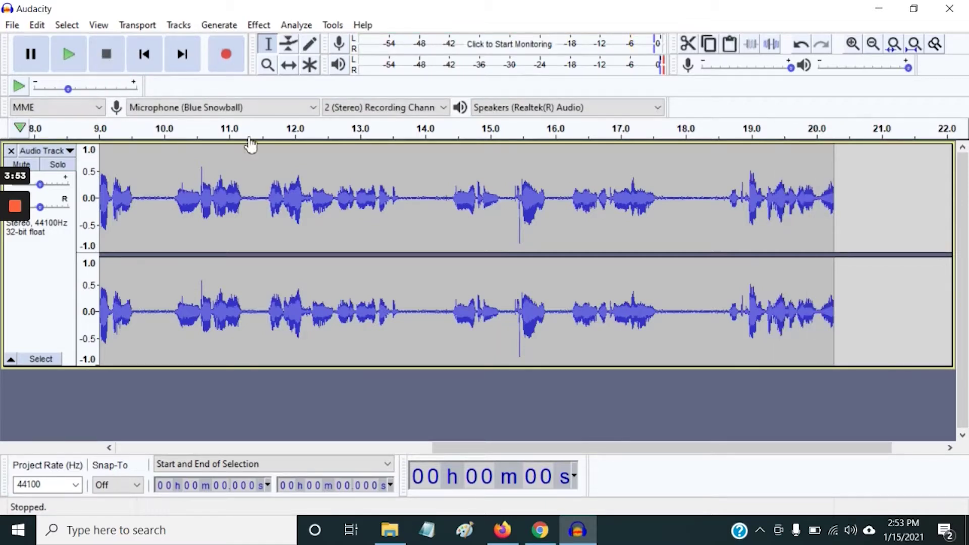
Play the recording from its start for about 8 seconds, stop playback and look over the rest of the waveform.
left_click_drag(507, 451, 165, 428)
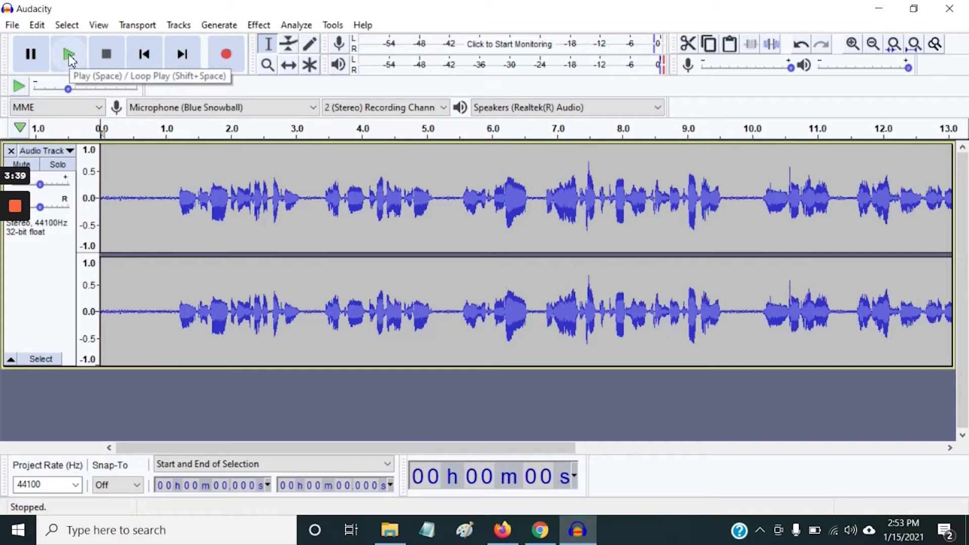
left_click(70, 56)
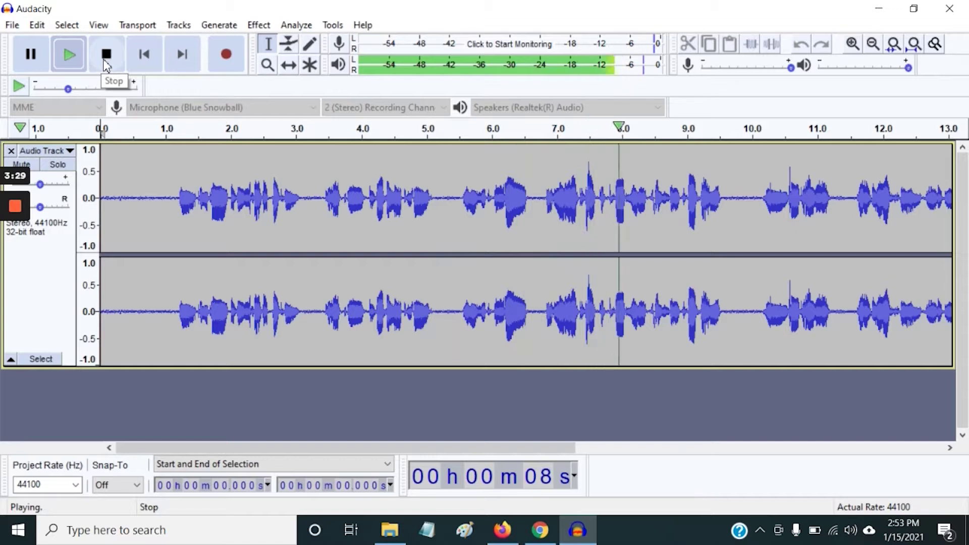
left_click(106, 64)
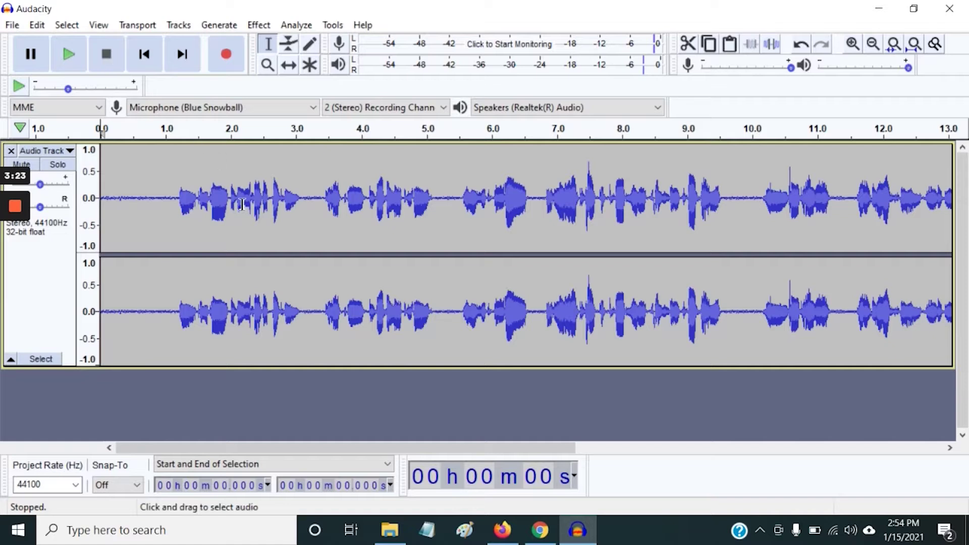
left_click_drag(375, 448, 620, 419)
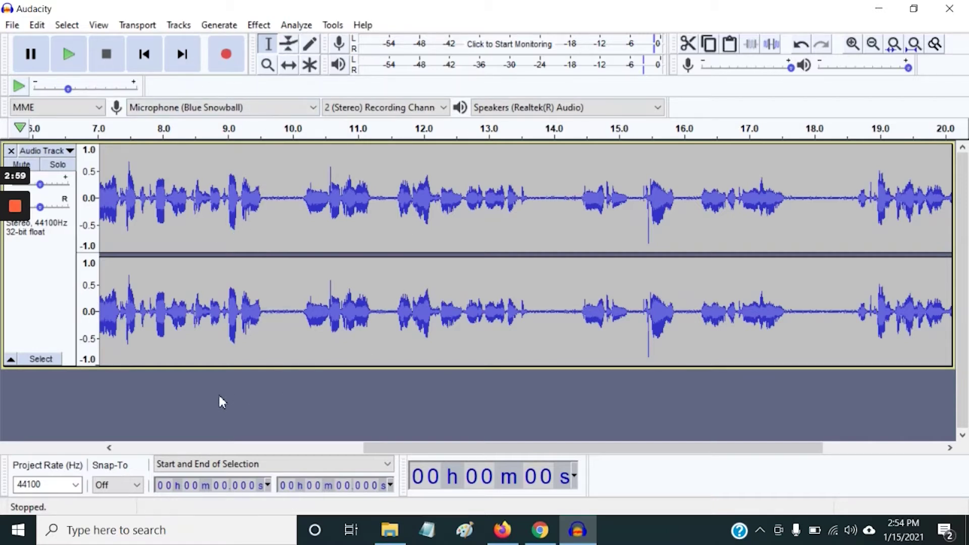
mouse_move(15, 237)
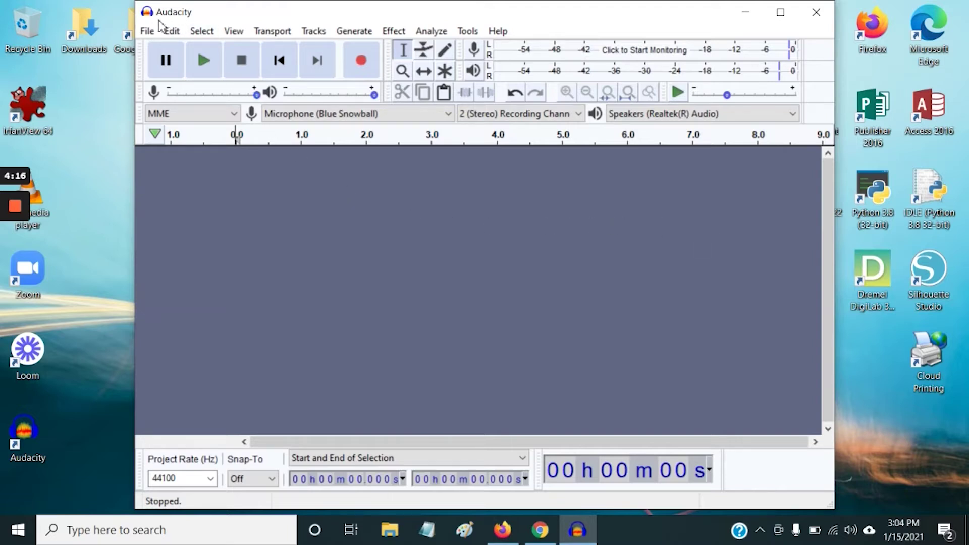
Start importing an audio file into the empty project.
left_click(146, 32)
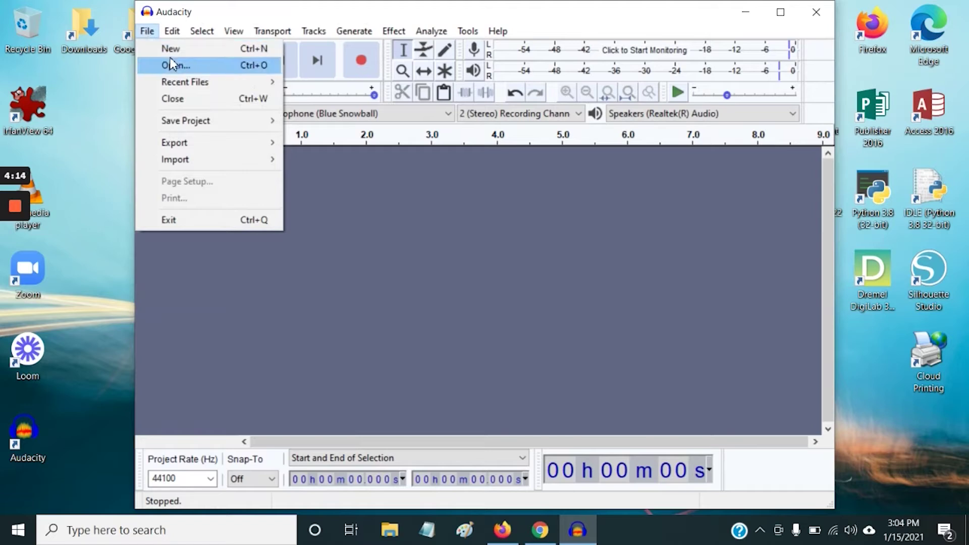
left_click(148, 33)
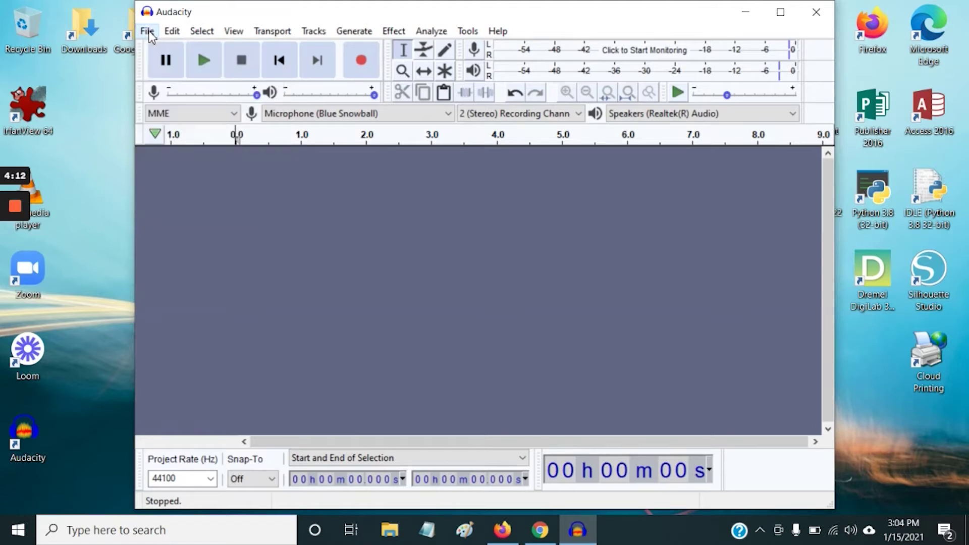
left_click(150, 33)
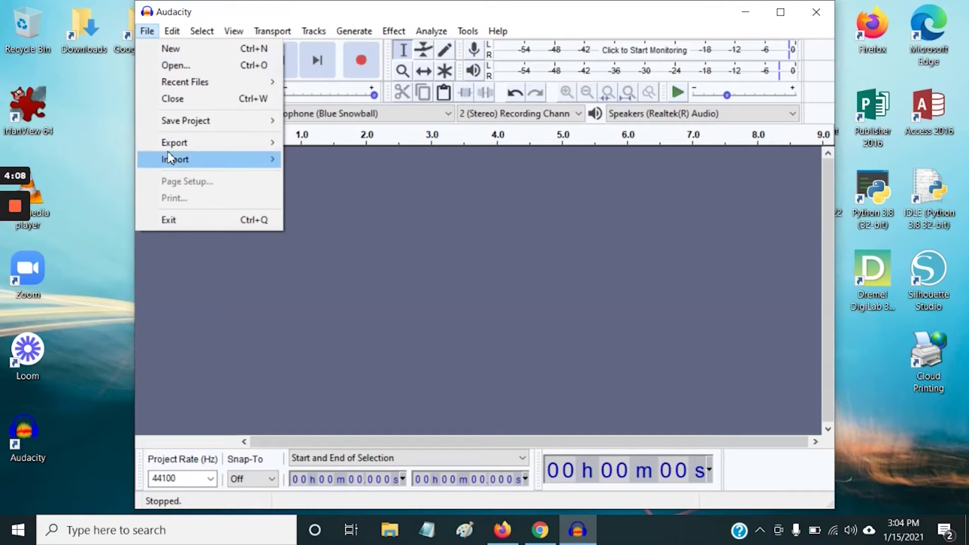
mouse_move(172, 160)
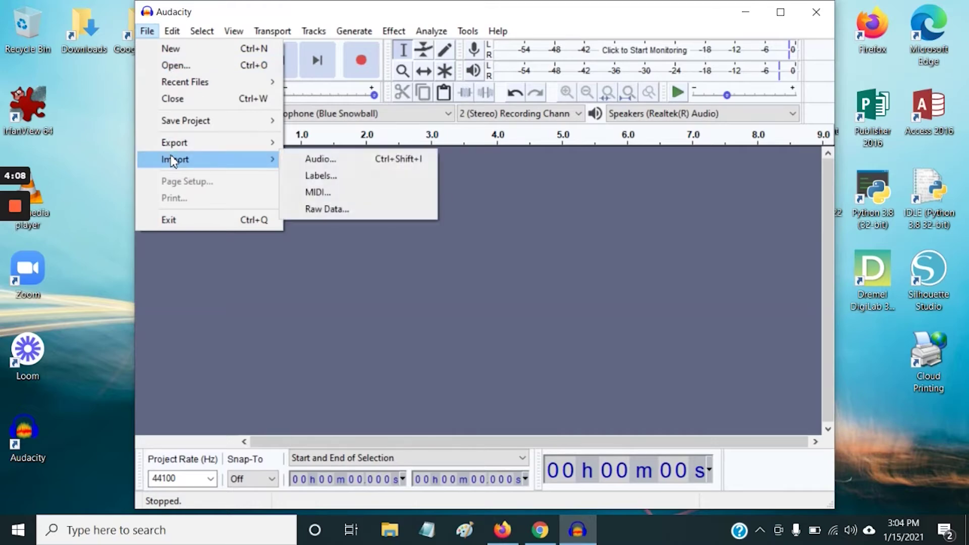
left_click(355, 161)
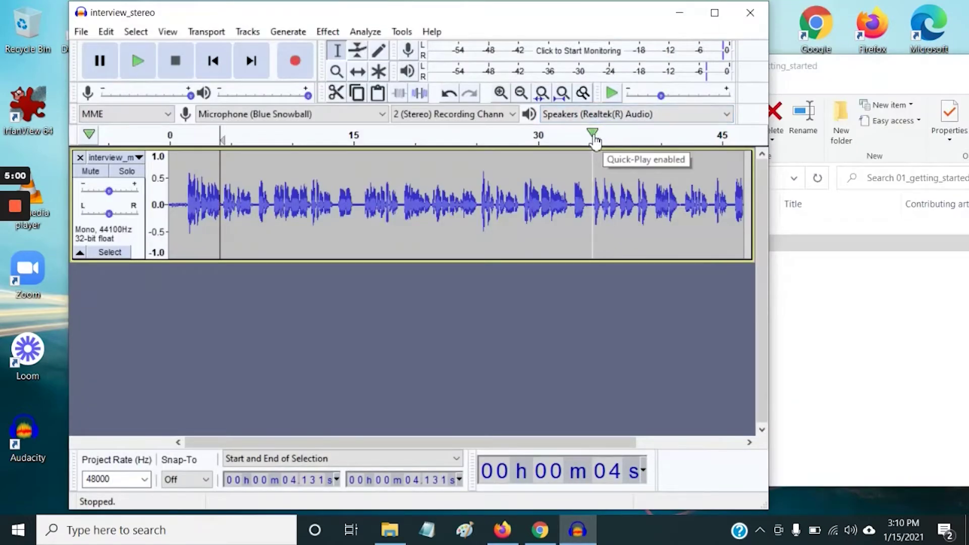
Add the interview_stereo file from the 01_getting_started folder to the project as a track below interview_mono.
left_click(890, 310)
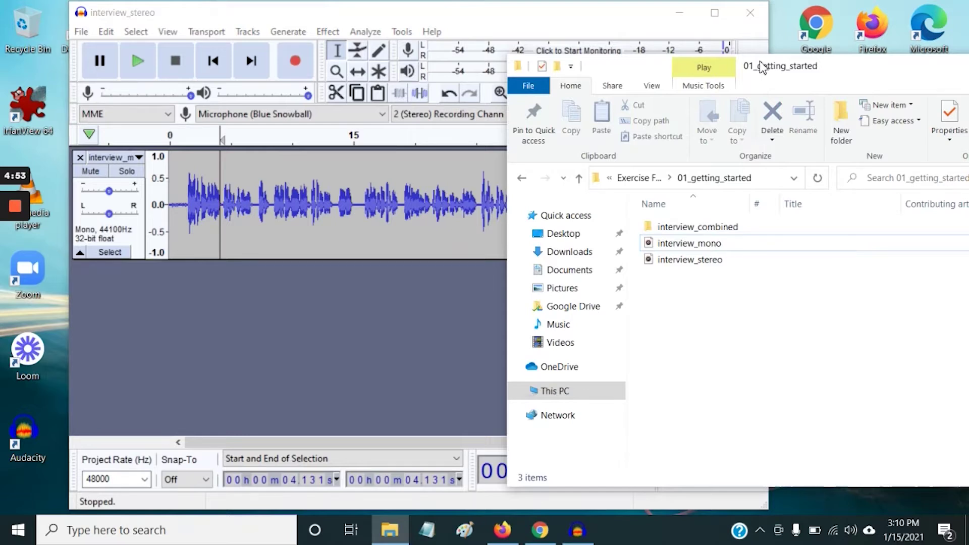
left_click(699, 261)
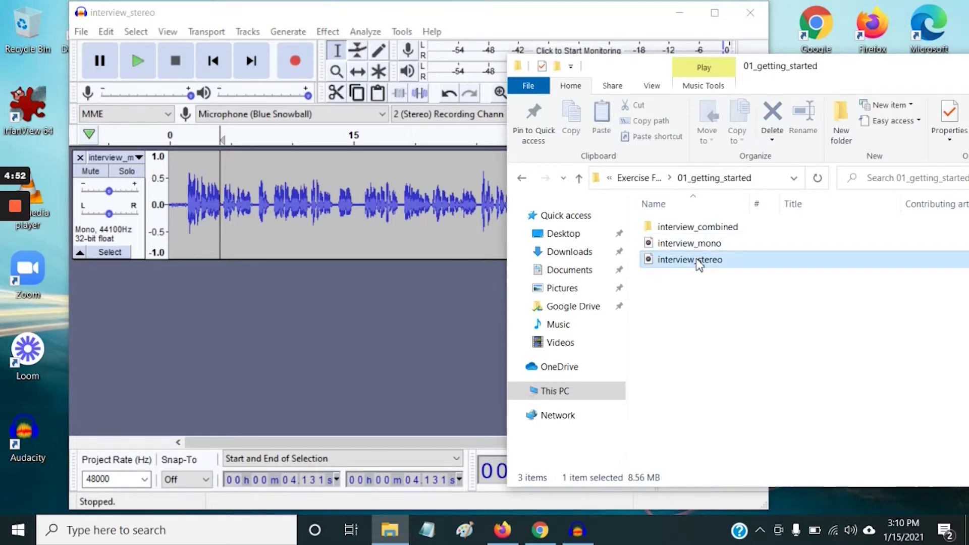
left_click_drag(697, 262, 287, 324)
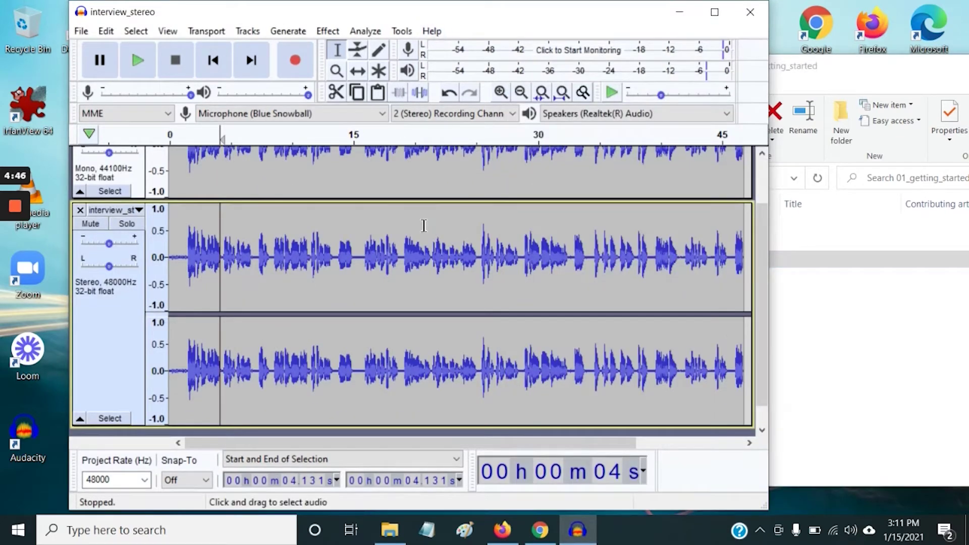
Compare the single waveform of the mono interview track with the two channels of the stereo track.
scroll(373, 241, "up", 2)
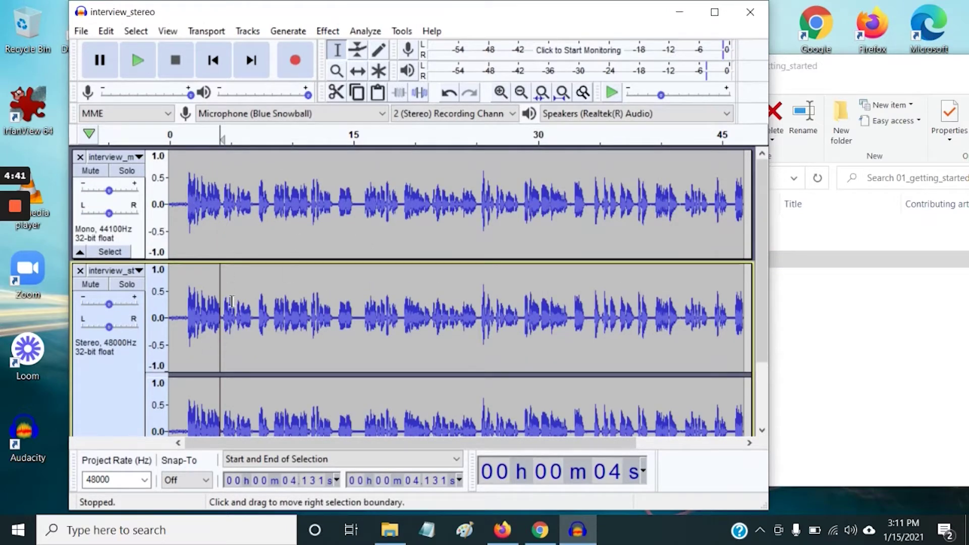
scroll(240, 213, "down", 2)
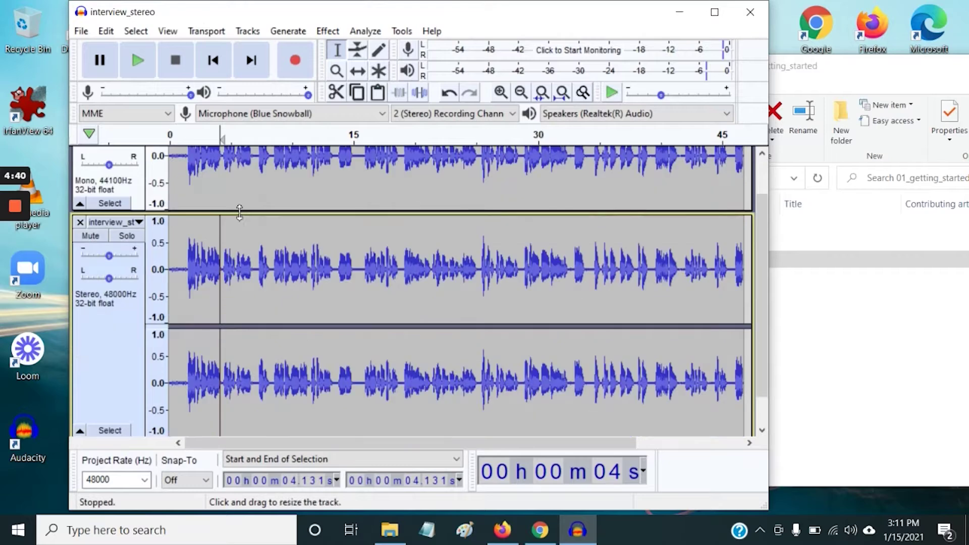
scroll(240, 212, "up", 2)
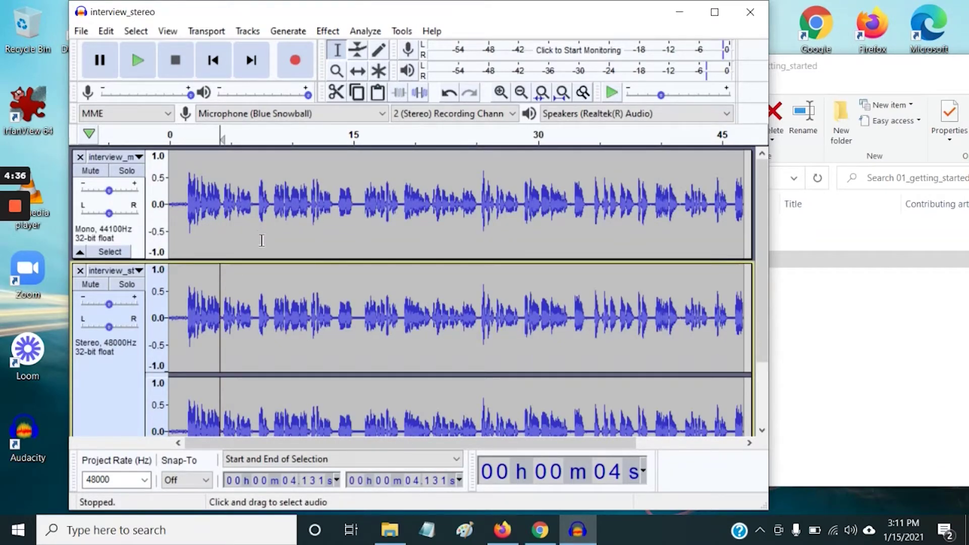
scroll(262, 241, "down", 3)
scroll(225, 268, "down", 1)
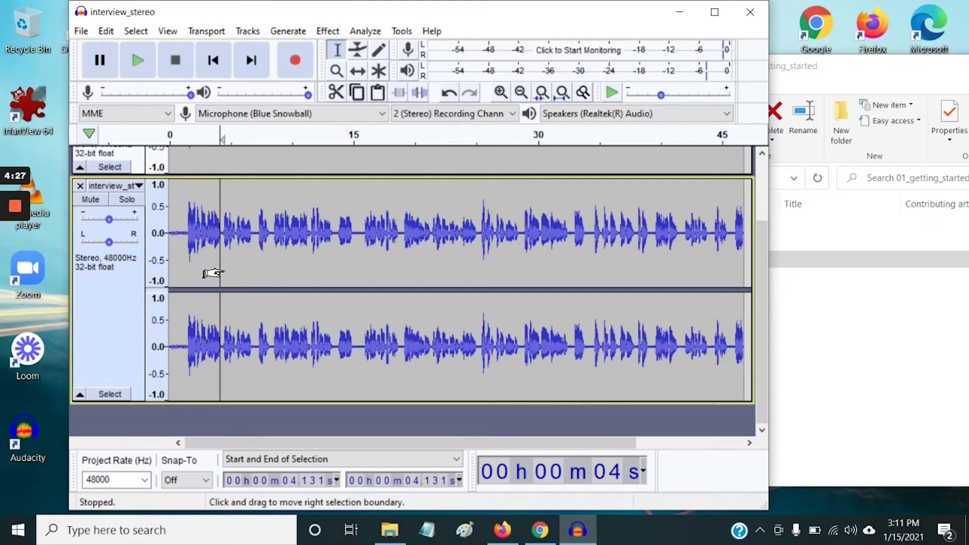
scroll(207, 262, "up", 3)
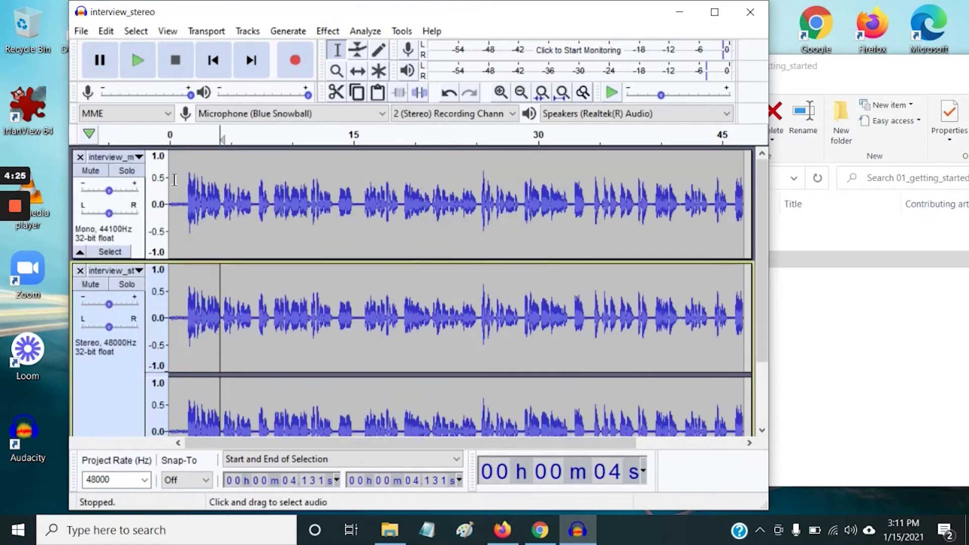
left_click_drag(175, 181, 173, 189)
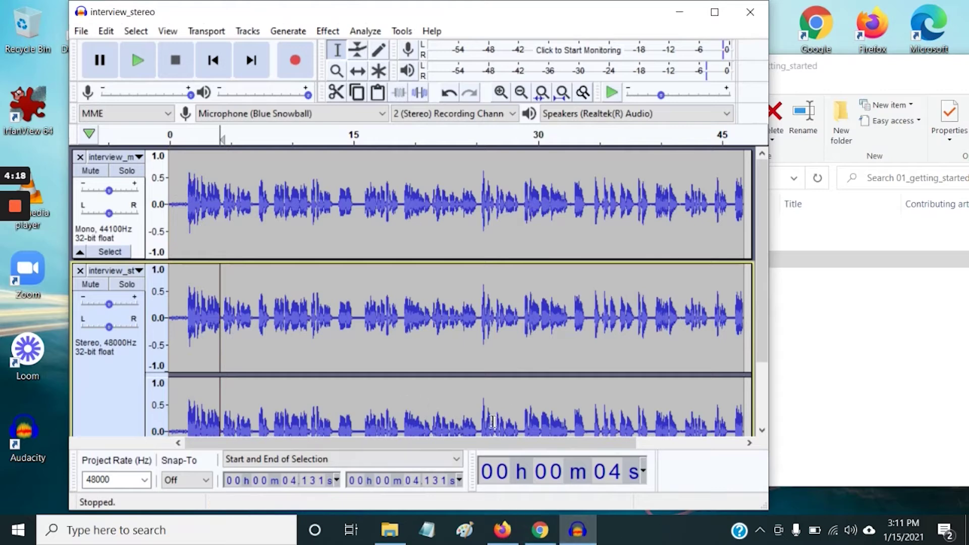
Place the cursor at about 3.8 seconds in the interview_mono track.
mouse_move(15, 207)
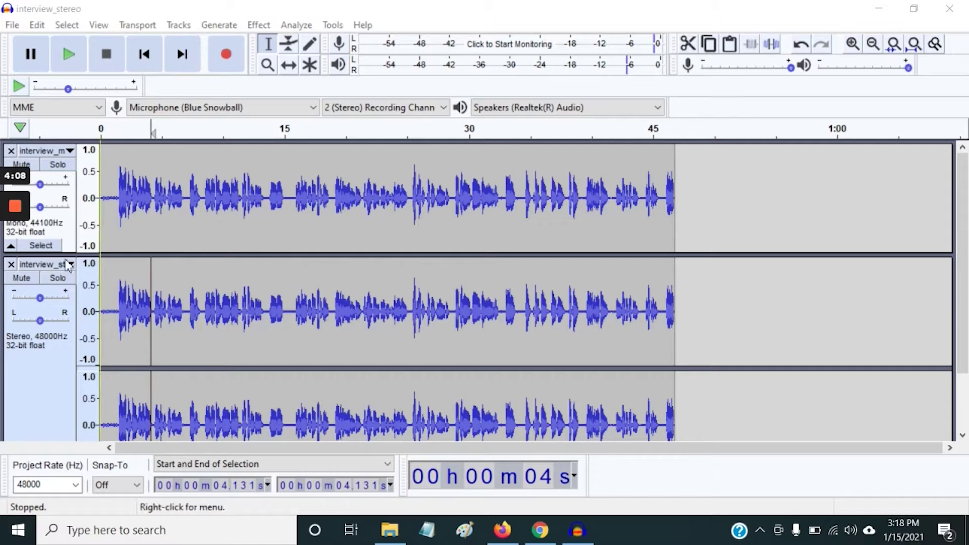
mouse_move(14, 206)
left_click(13, 267)
left_click(13, 267)
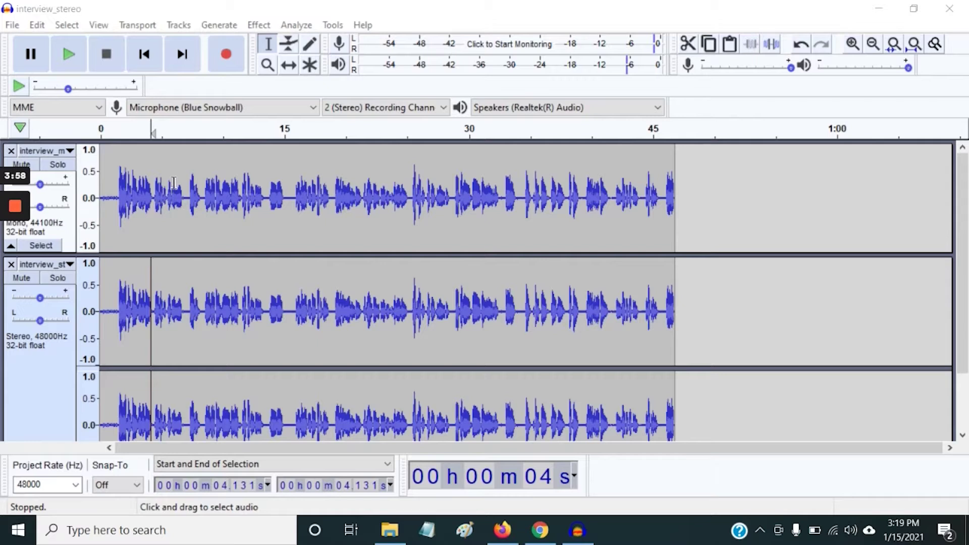
left_click(148, 191)
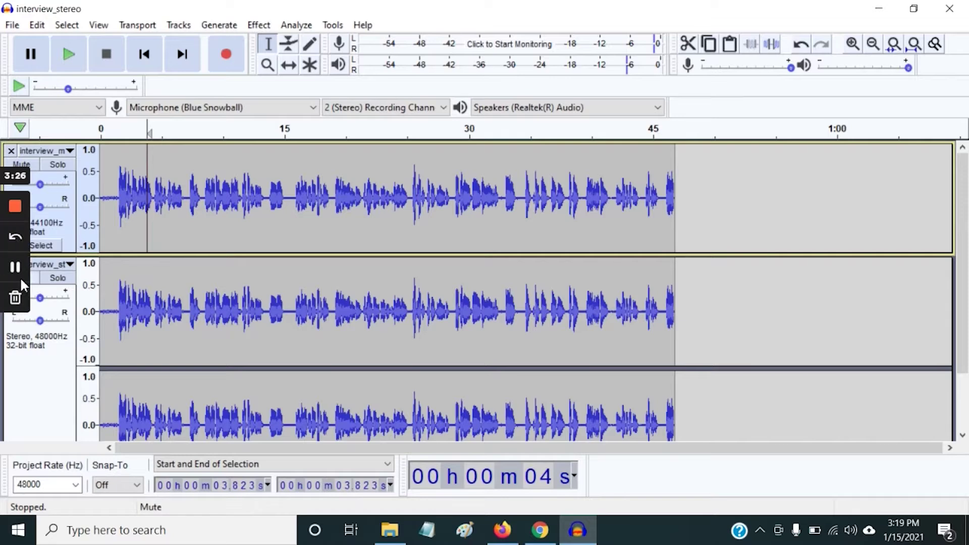
Solo the interview_mono track so the stereo track is silent, and play it from about 1.5 to 6.8 seconds.
left_click(37, 281)
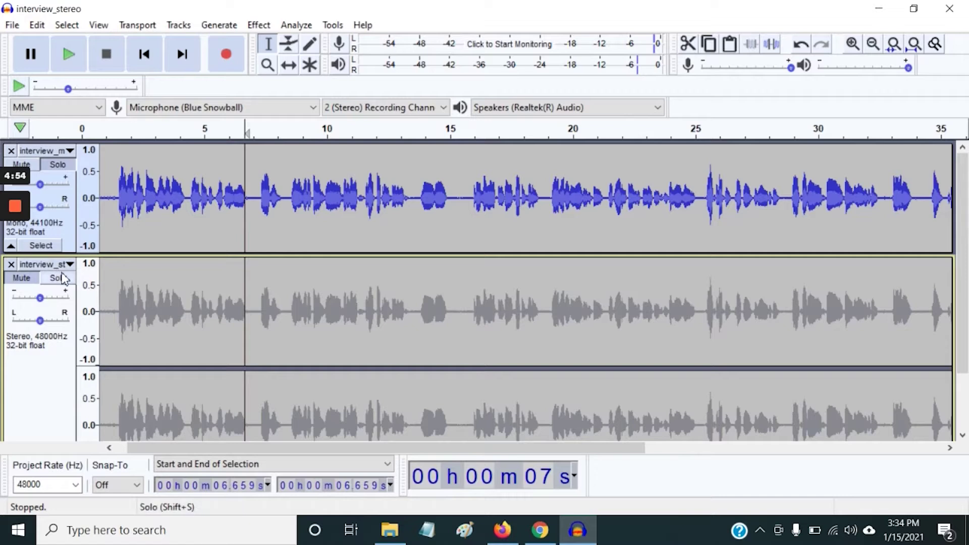
mouse_move(26, 287)
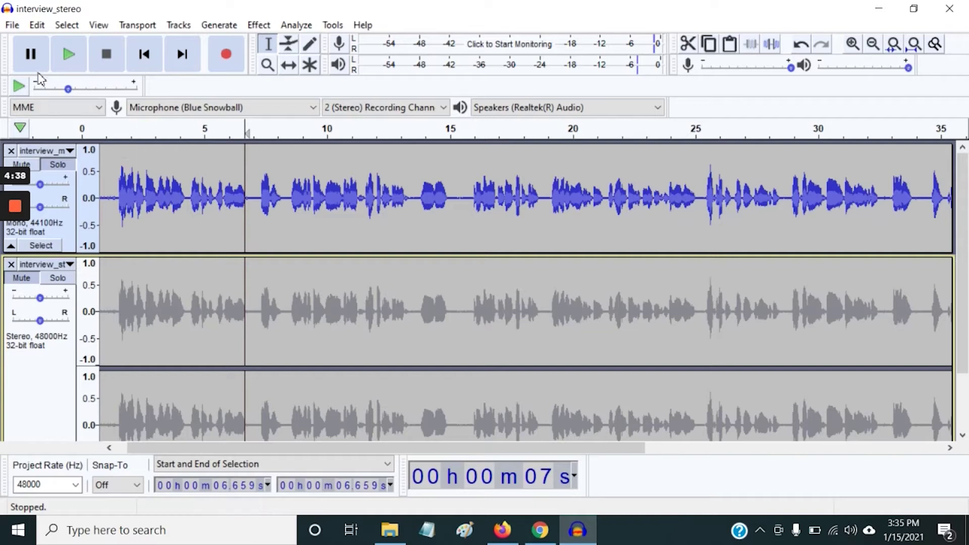
left_click(118, 174)
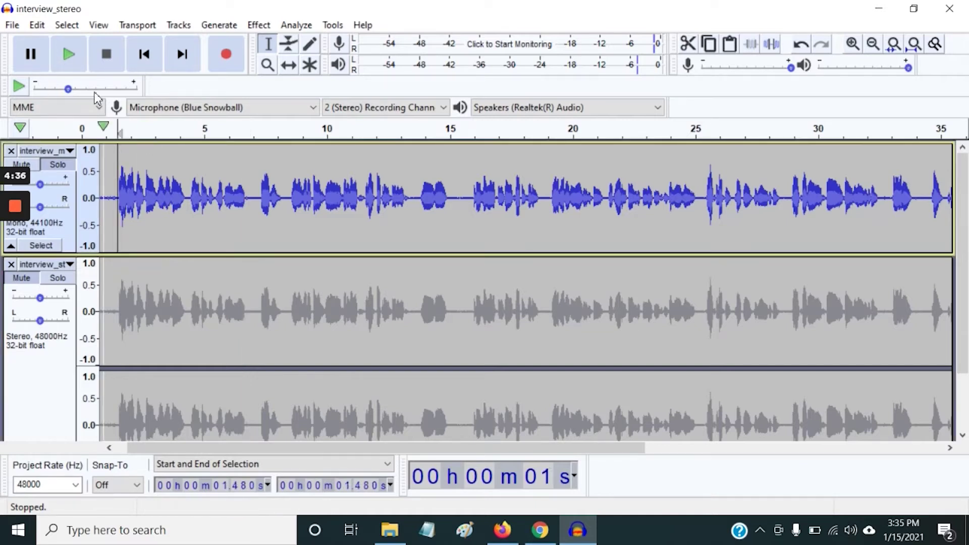
left_click(69, 54)
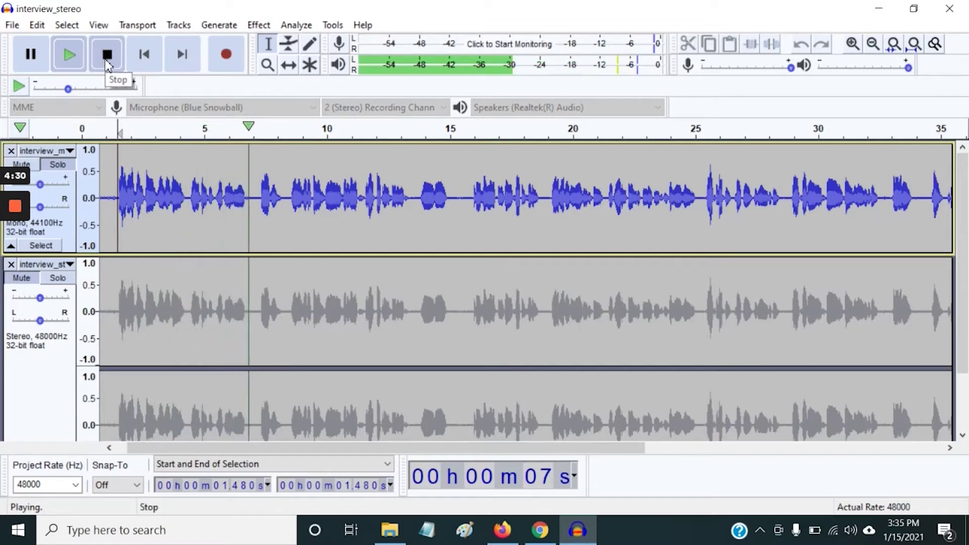
left_click(106, 58)
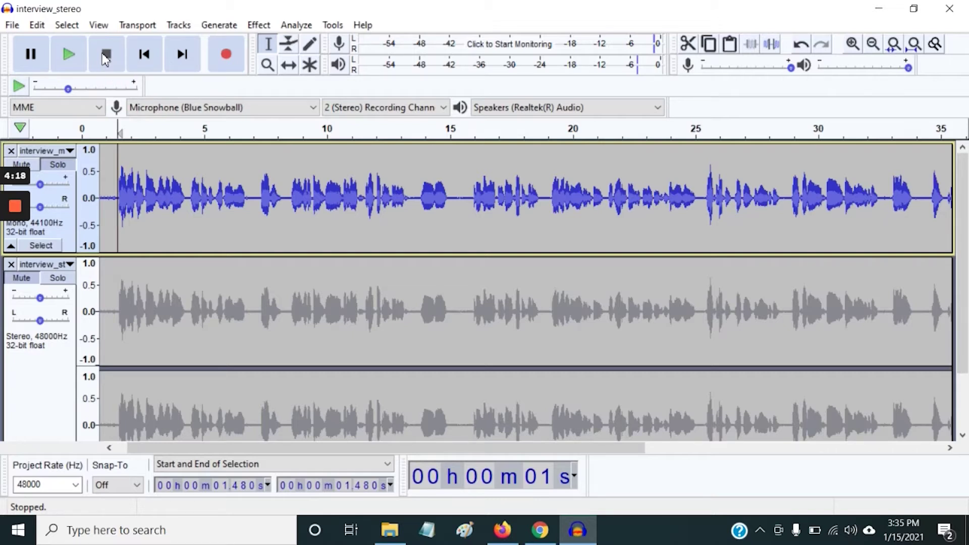
Start and stop playback of interview_mono repeatedly from the cursor at about 1.5 seconds.
key("space")
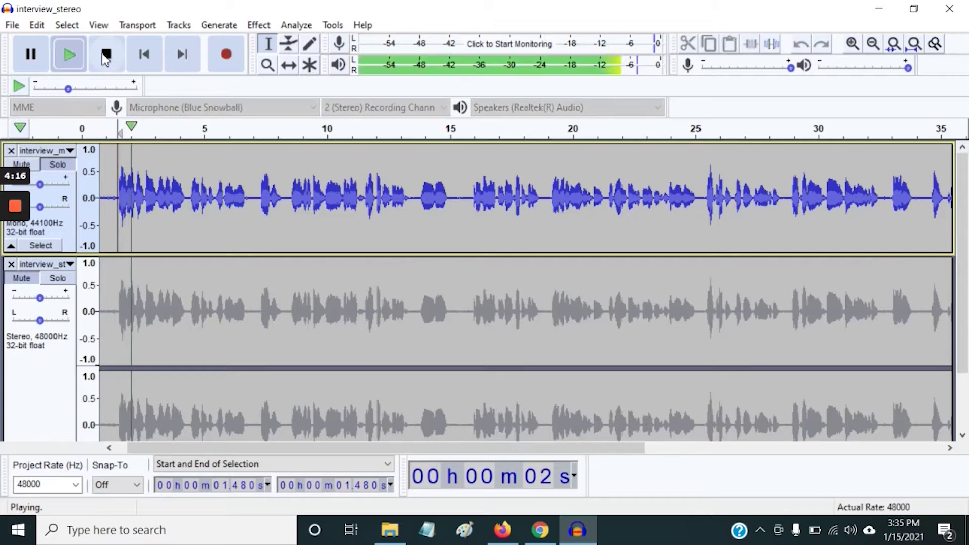
key("space")
key("space")
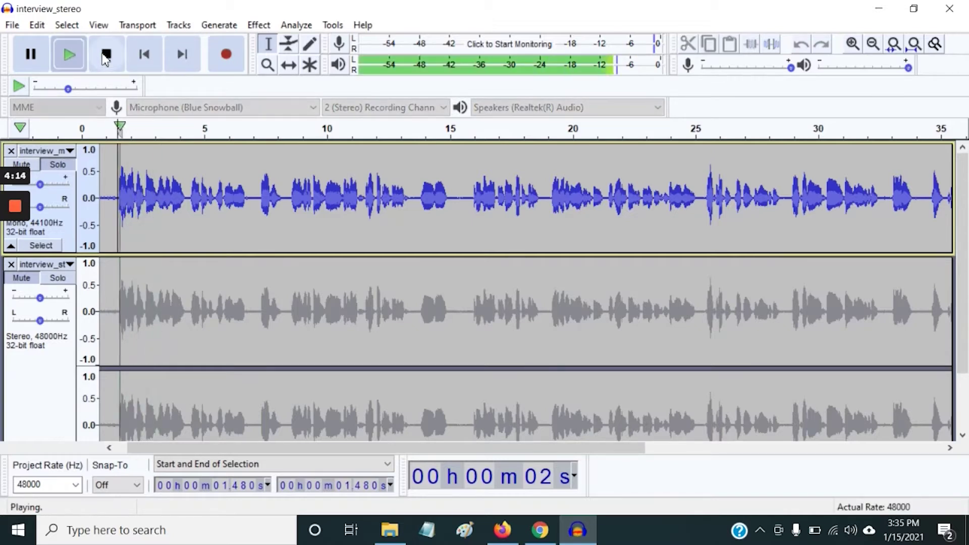
left_click(105, 56)
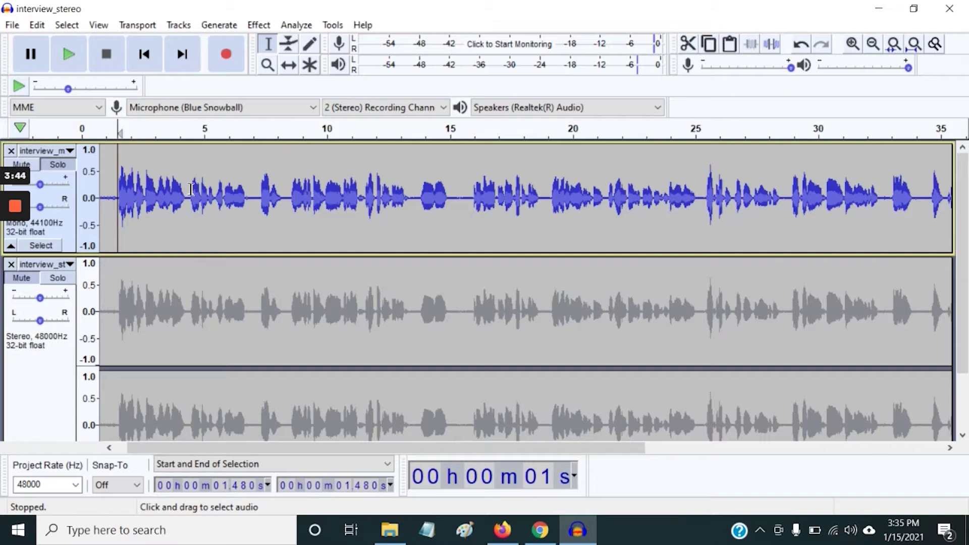
Select and play two passages of interview_mono in turn: about 1.4 to 4.4 seconds and about 4.3 to 6.9 seconds.
left_click_drag(191, 192, 117, 196)
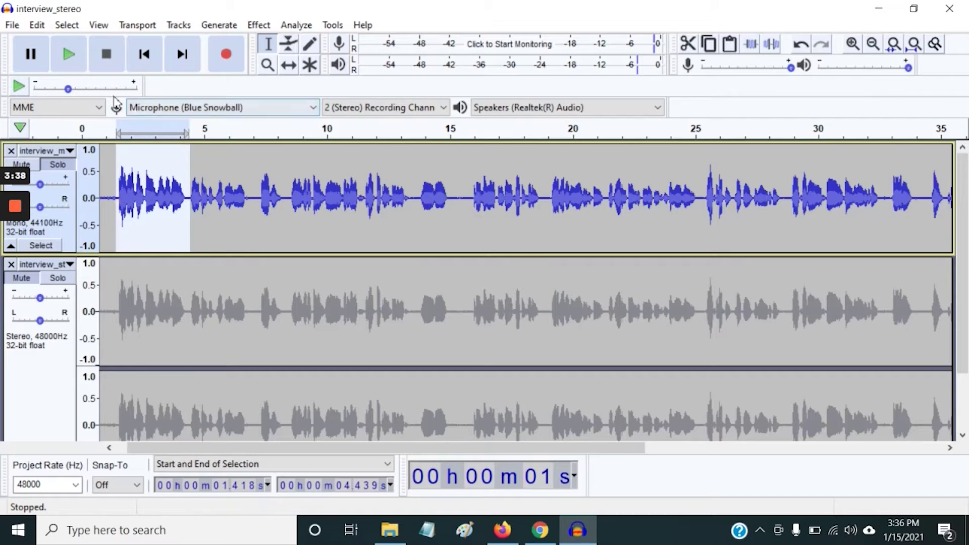
left_click(85, 70)
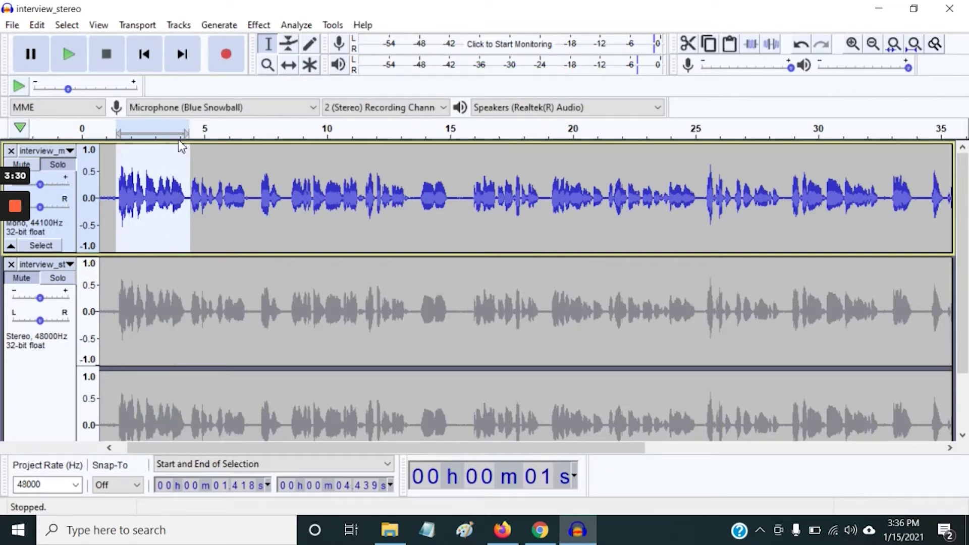
left_click(202, 154)
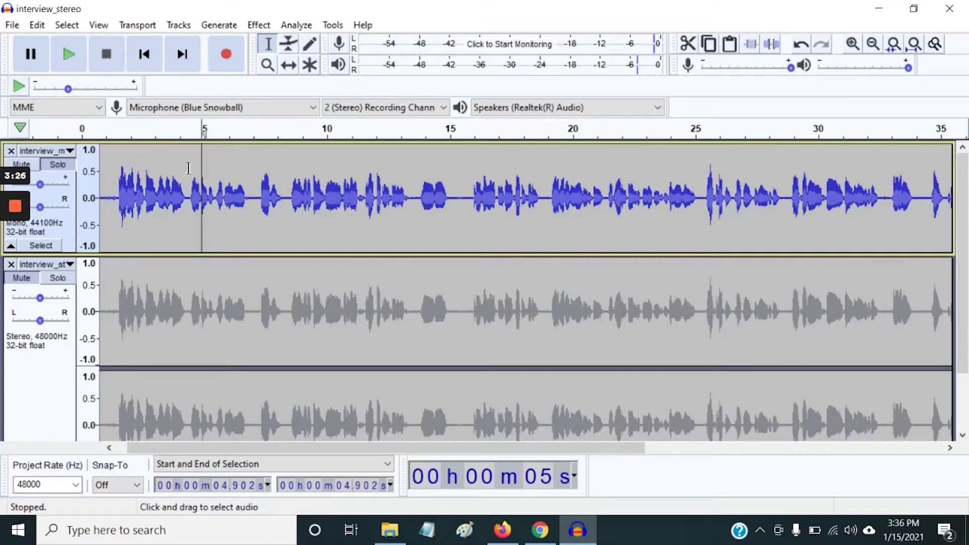
left_click_drag(187, 161, 250, 169)
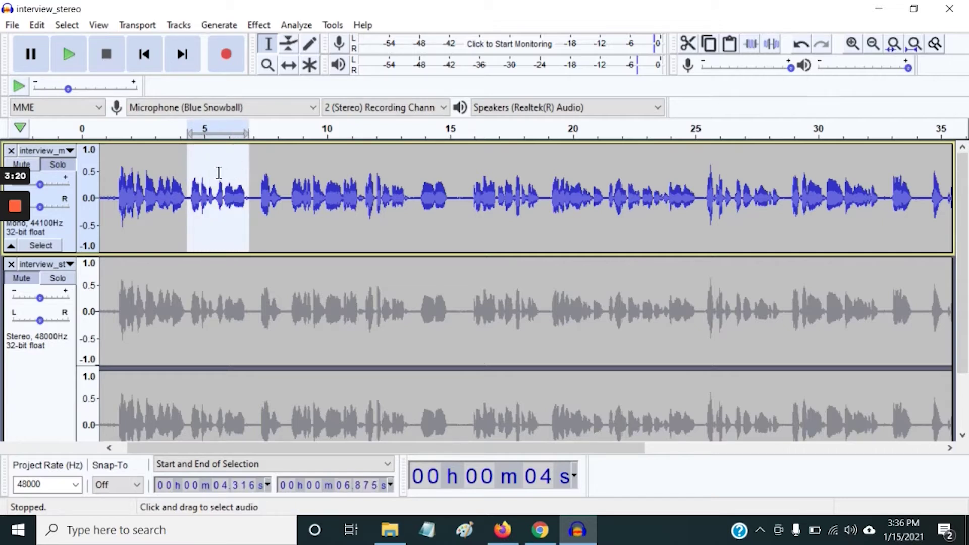
key("space")
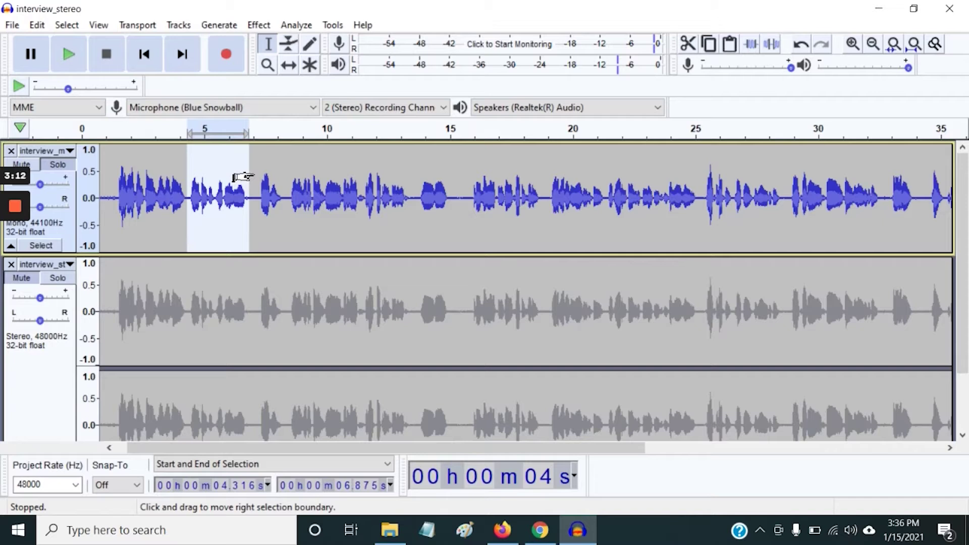
Adjust both boundaries of the interview_mono selection to span about 4.4 to 5.5 seconds, and play the selection.
key("shift")
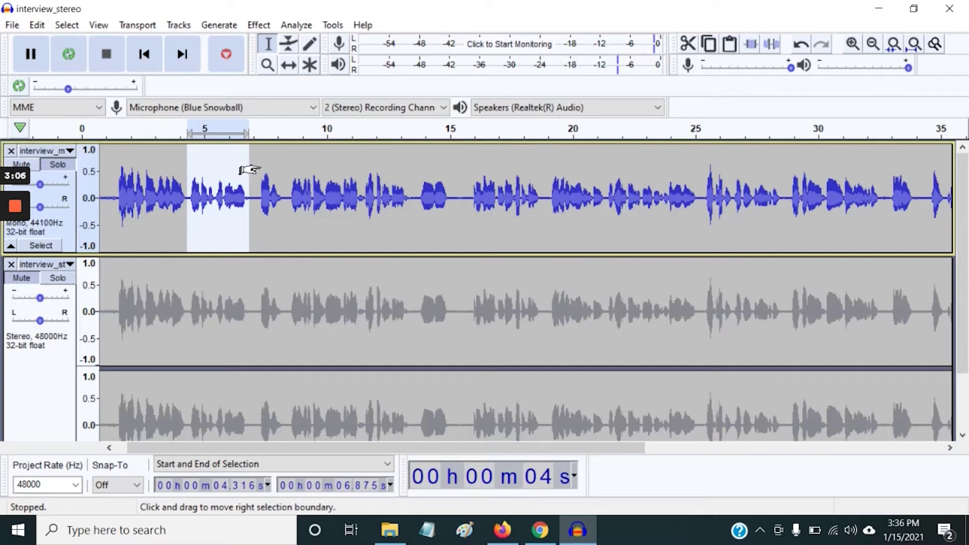
left_click_drag(244, 169, 278, 162)
left_click_drag(338, 165, 280, 162)
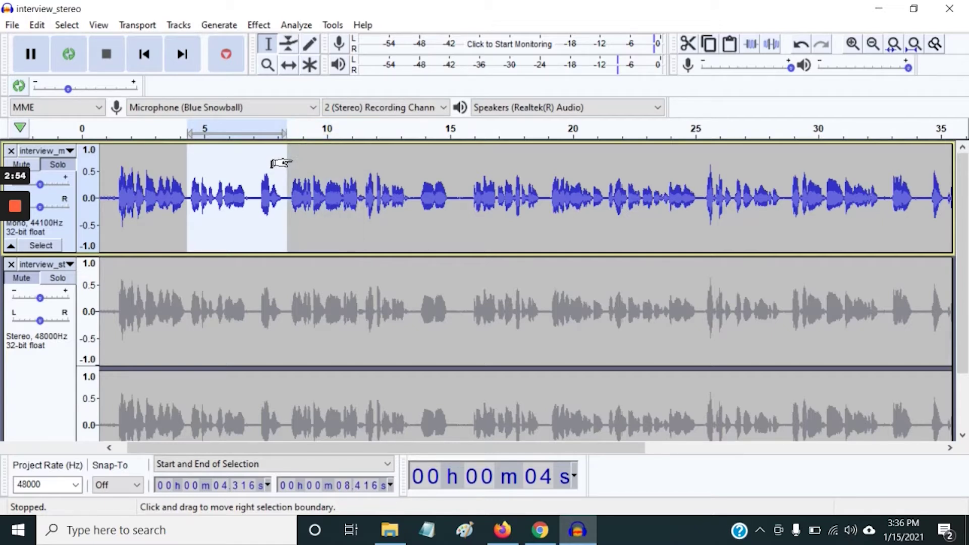
left_click_drag(281, 163, 190, 169)
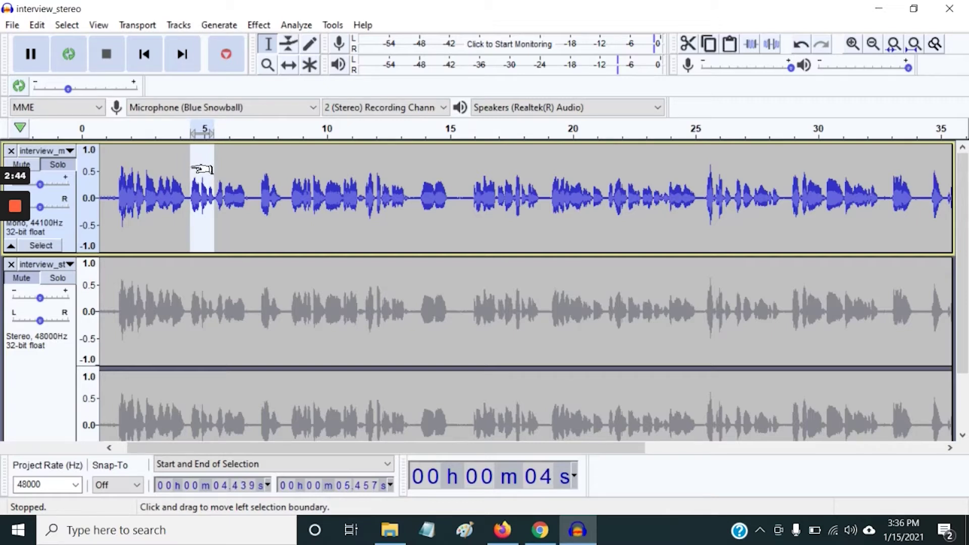
key("space")
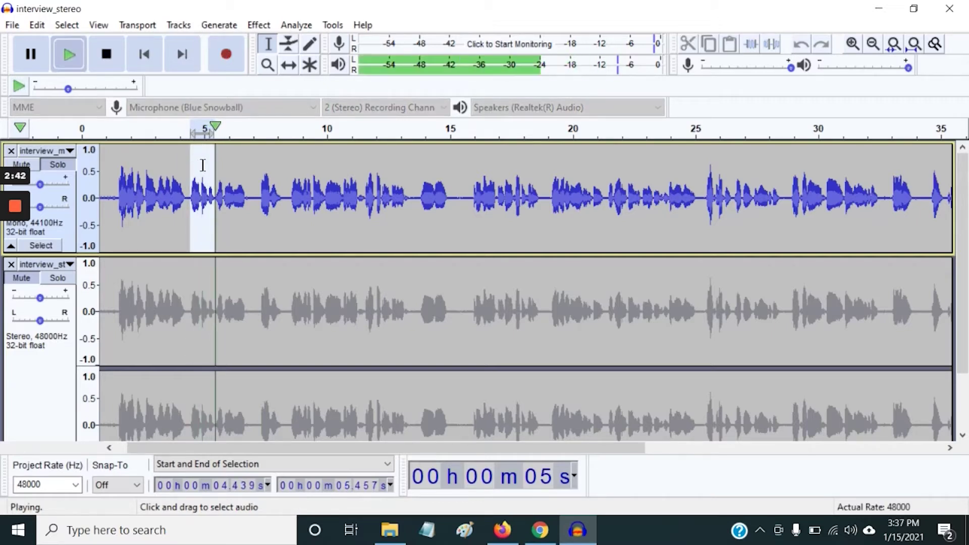
key("space")
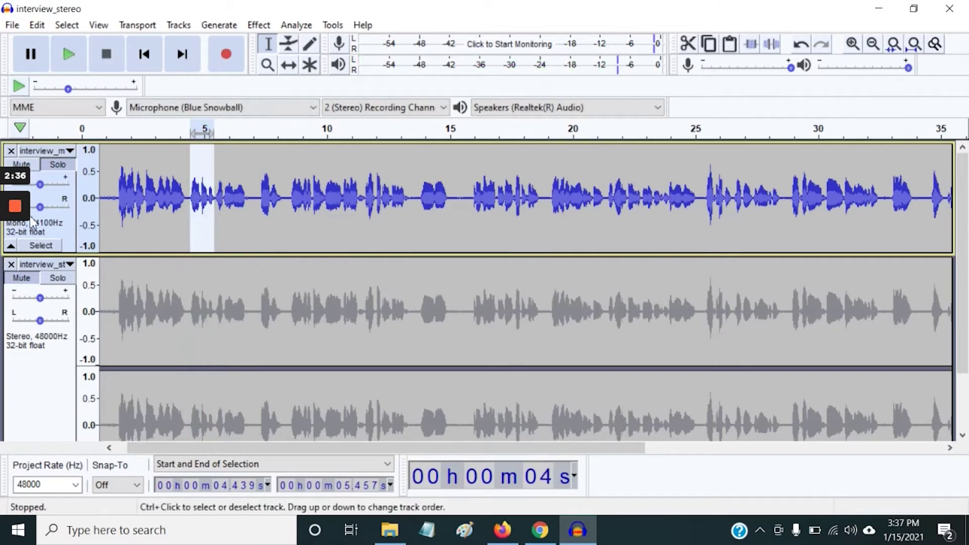
mouse_move(17, 272)
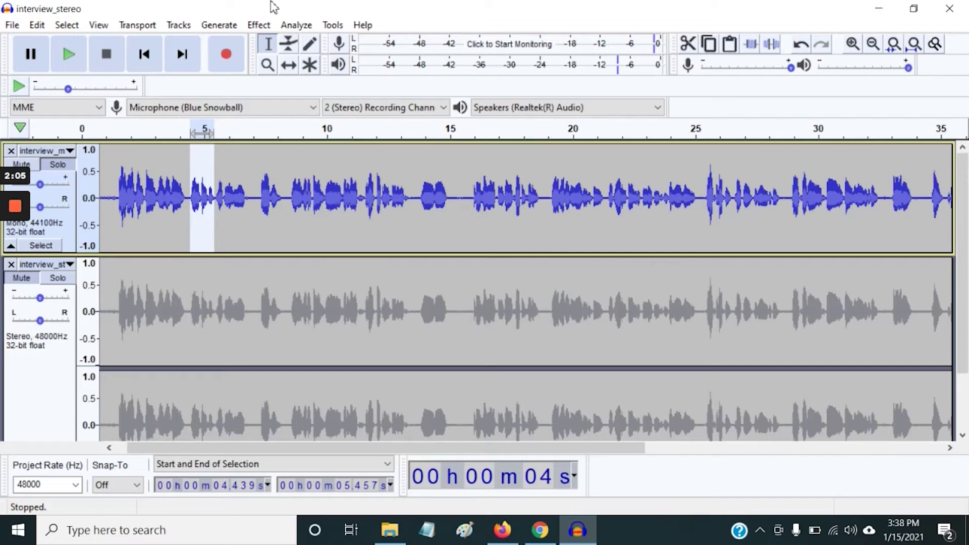
mouse_move(14, 244)
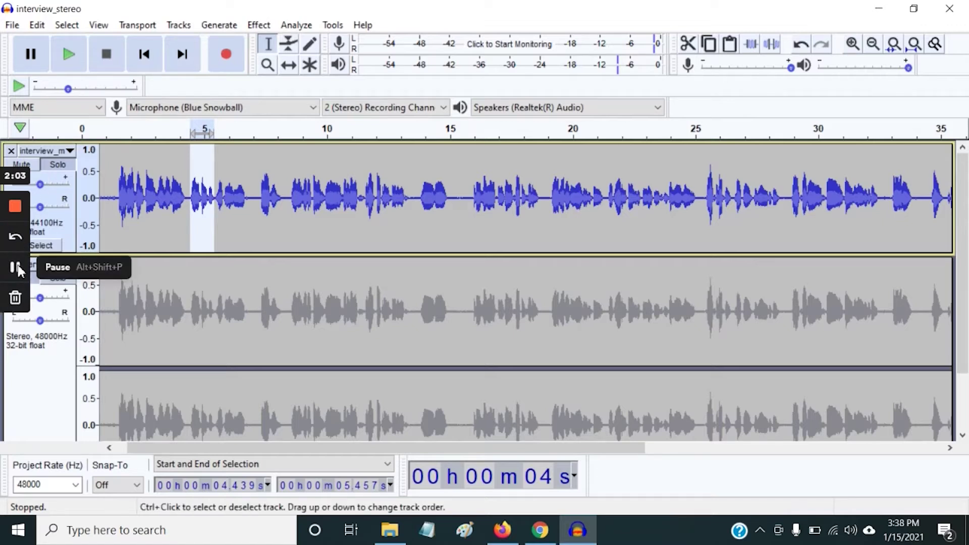
left_click(15, 266)
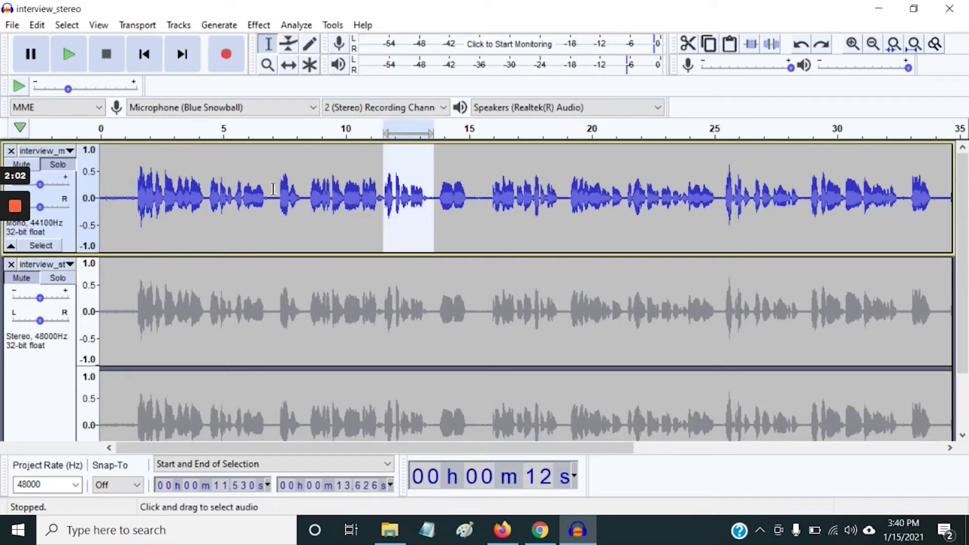
Play interview_mono from about 10.9 seconds and again from about 8.5 seconds to locate the boundaries of a phrase.
left_click(272, 188)
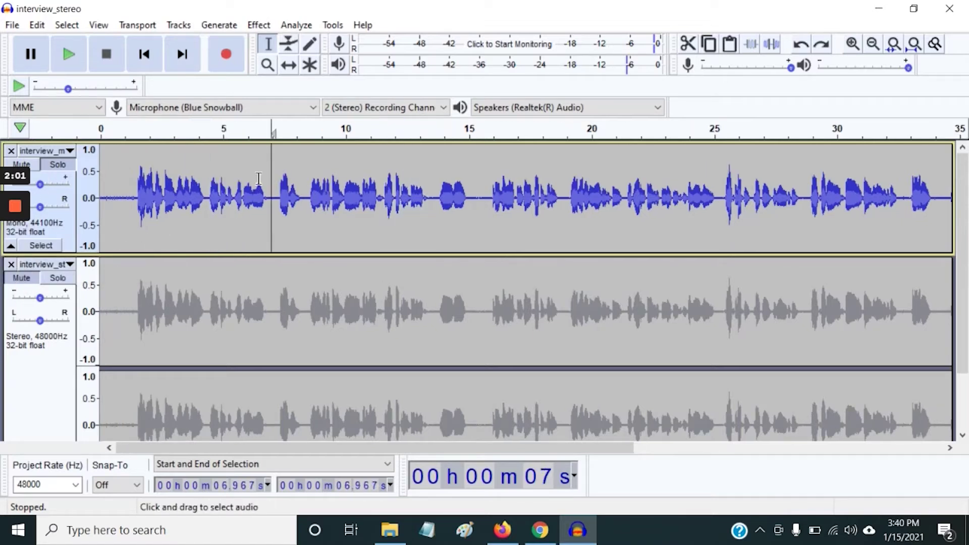
left_click(368, 189)
key("space")
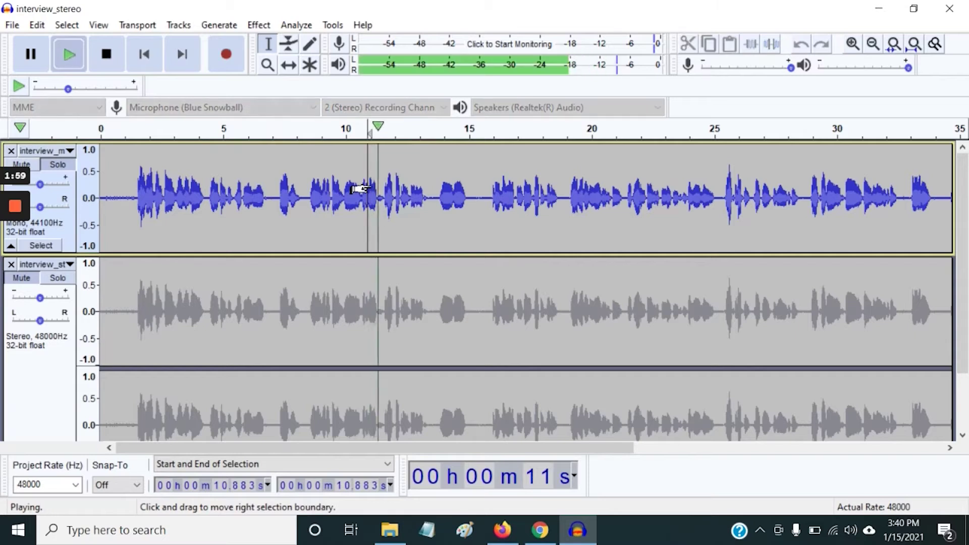
left_click(310, 197)
key("space")
key("space")
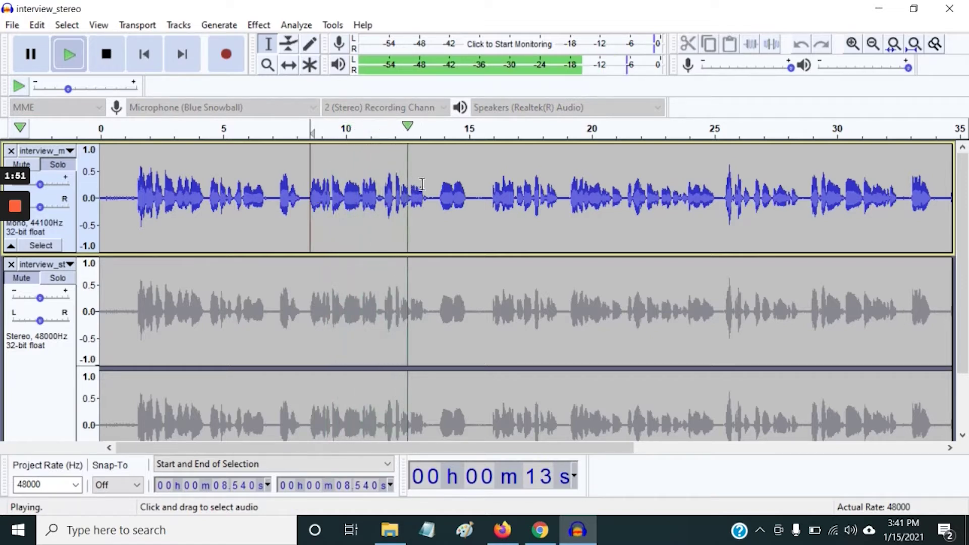
key("space")
Select the phrase from about 11.6 to 13.7 seconds in interview_mono, check it by ear, and cut it.
left_click_drag(432, 192, 384, 200)
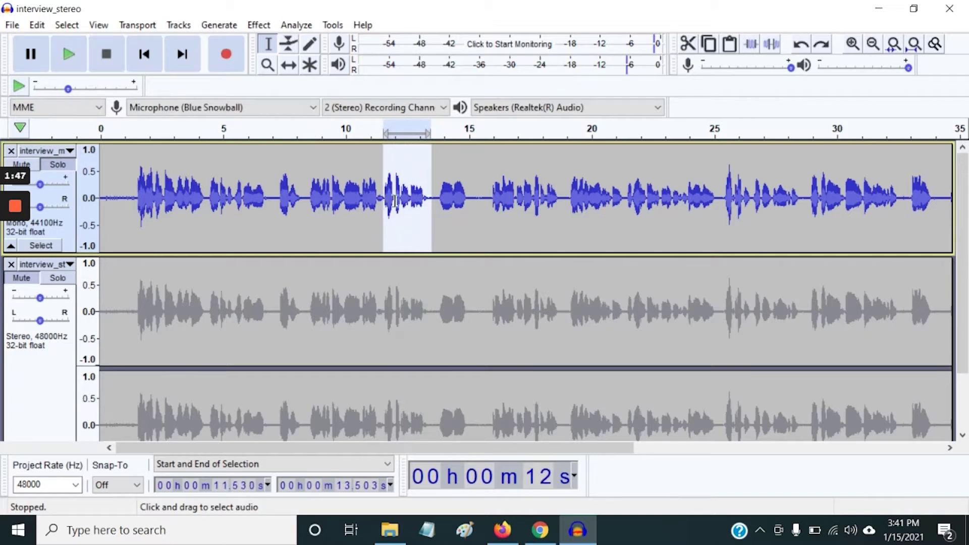
key("space")
left_click(433, 166, "shift")
left_click_drag(428, 166, 429, 168)
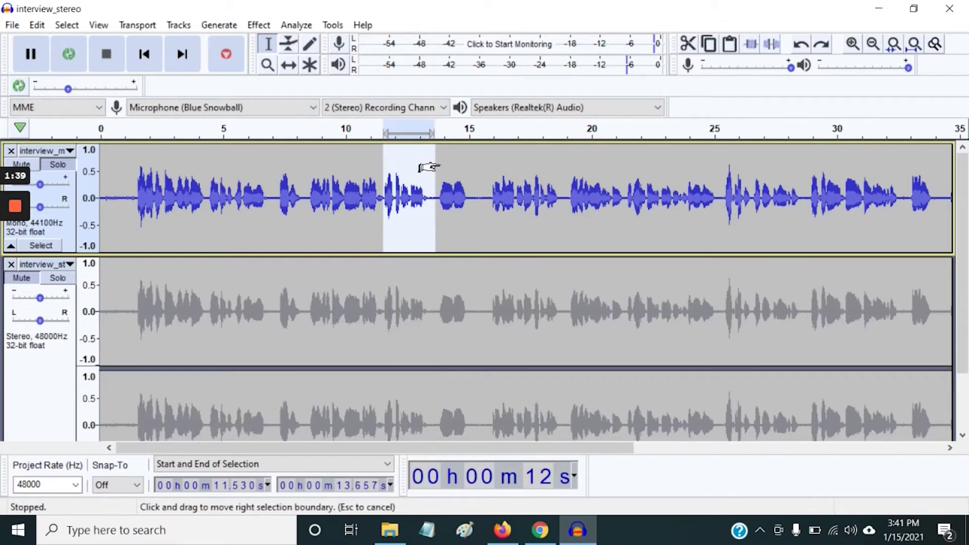
left_click(385, 167, "shift")
left_click_drag(385, 168, 387, 168)
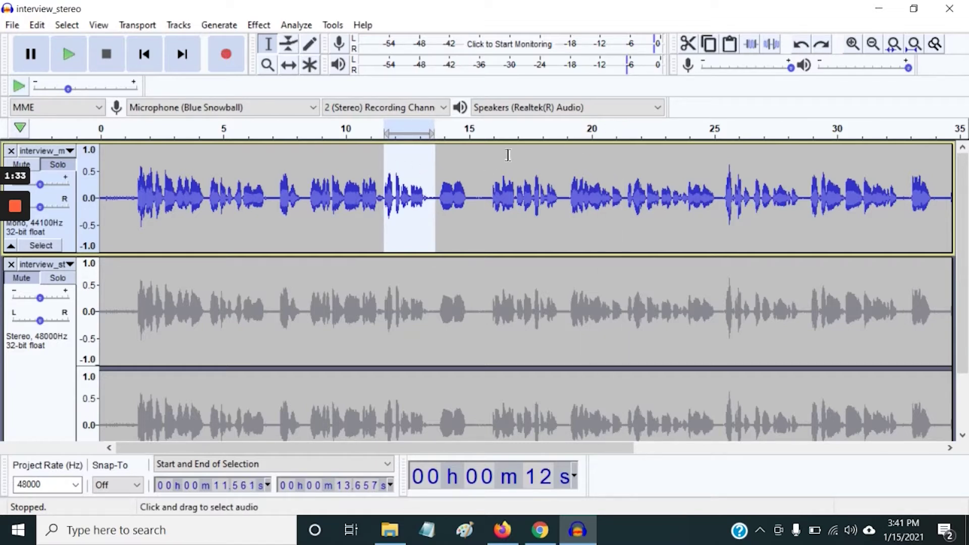
left_click(688, 46)
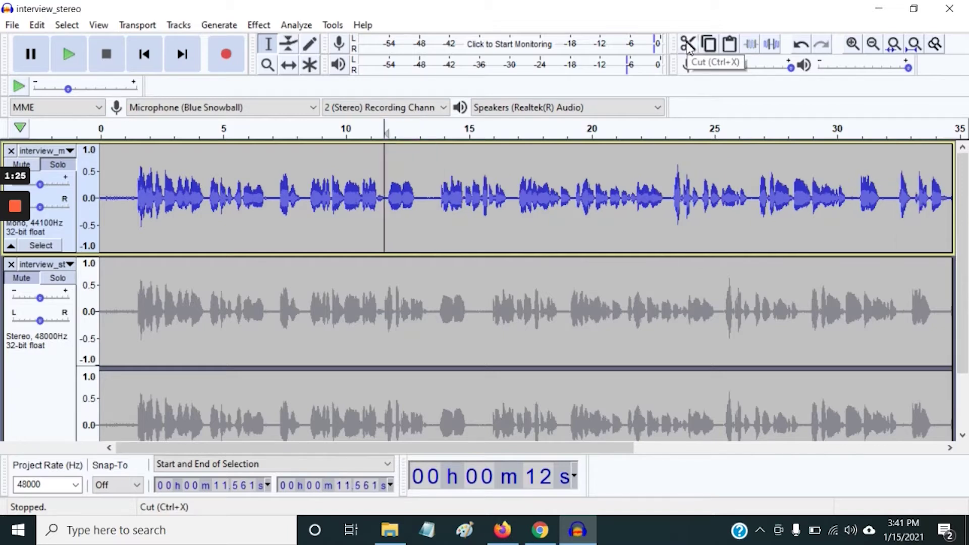
Play interview_mono from about 8.8 seconds to check how the audio sounds across the cut.
left_click(365, 151)
left_click(341, 152)
left_click(317, 154)
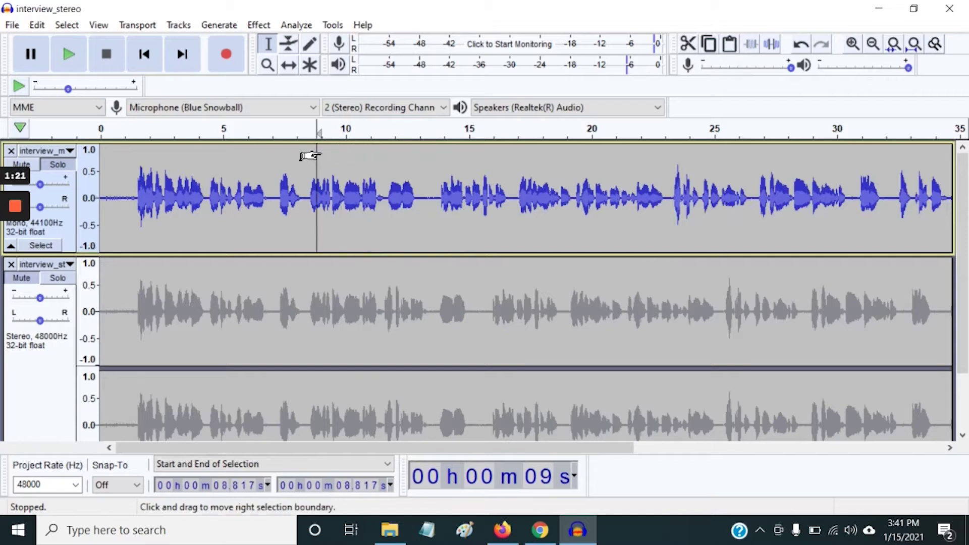
key("space")
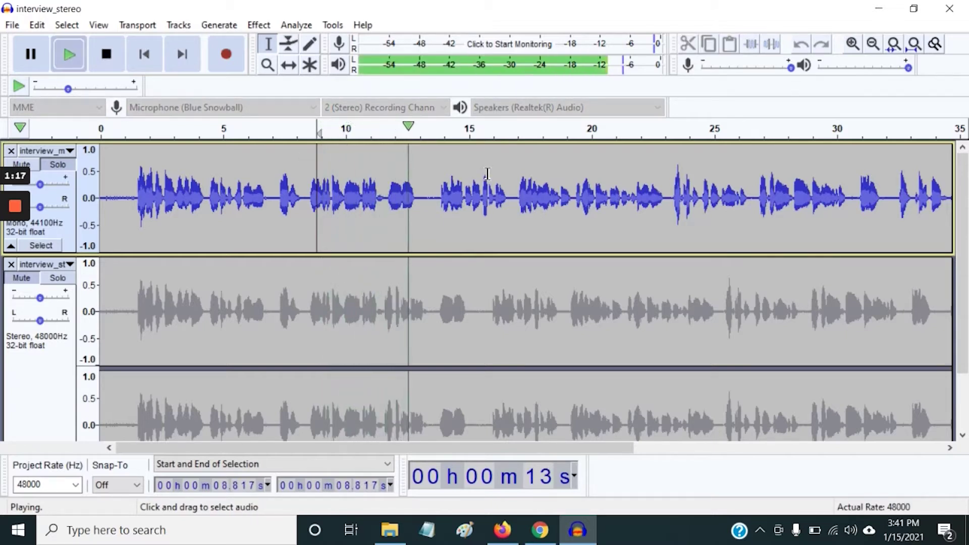
key("space")
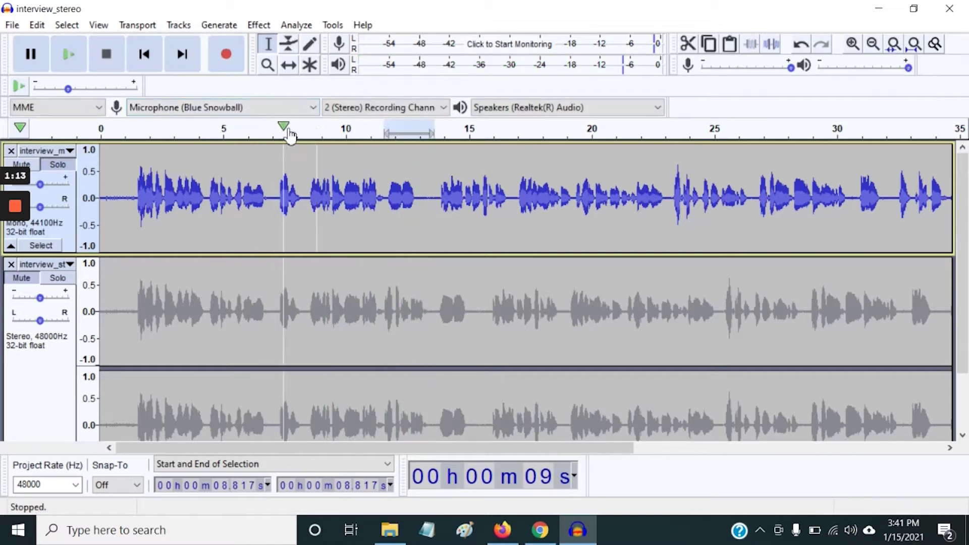
Undo the cut in interview_mono and play the track from about 10.3 seconds to check the phrase.
left_click_drag(436, 160, 384, 159)
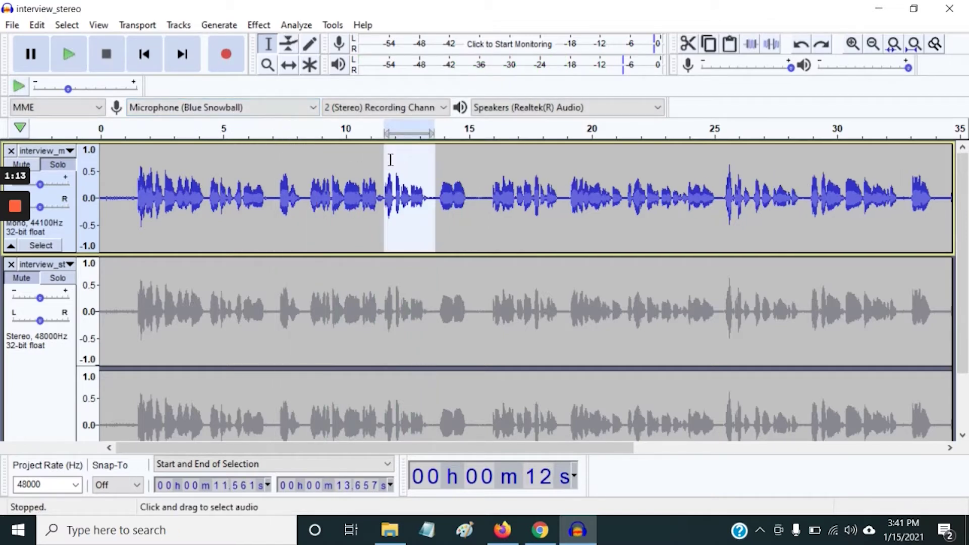
left_click(353, 161)
key("space")
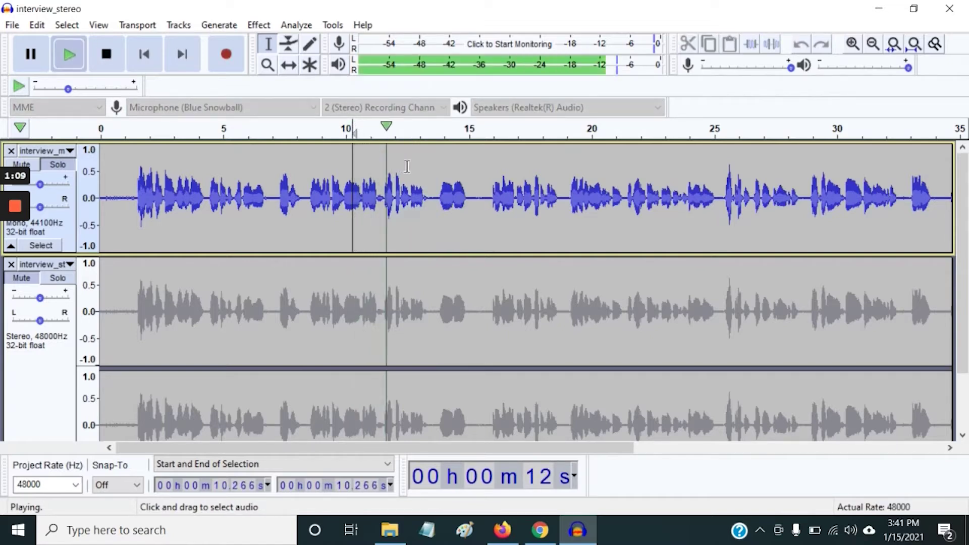
key("space")
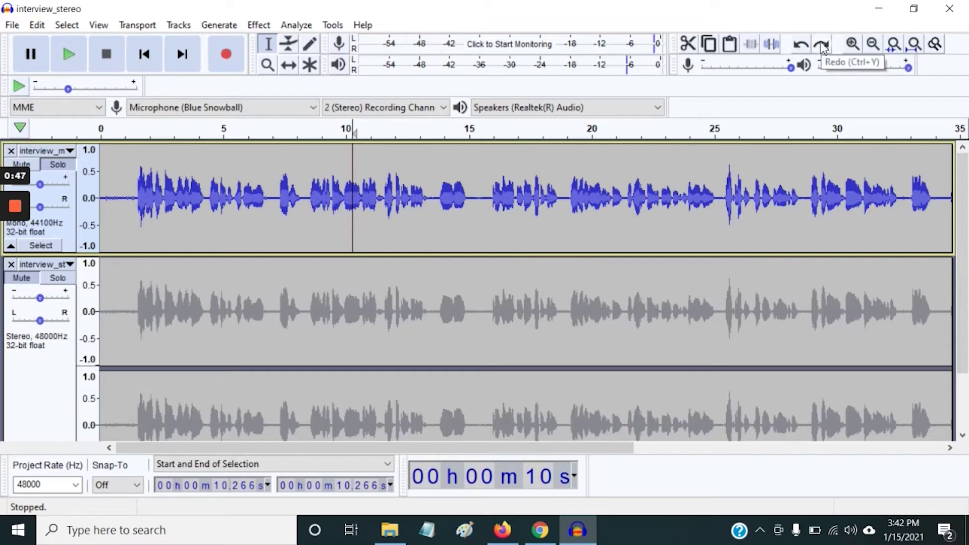
Redo the cut in interview_mono and play the track from about 7.3 seconds to check the edit.
left_click(41, 27)
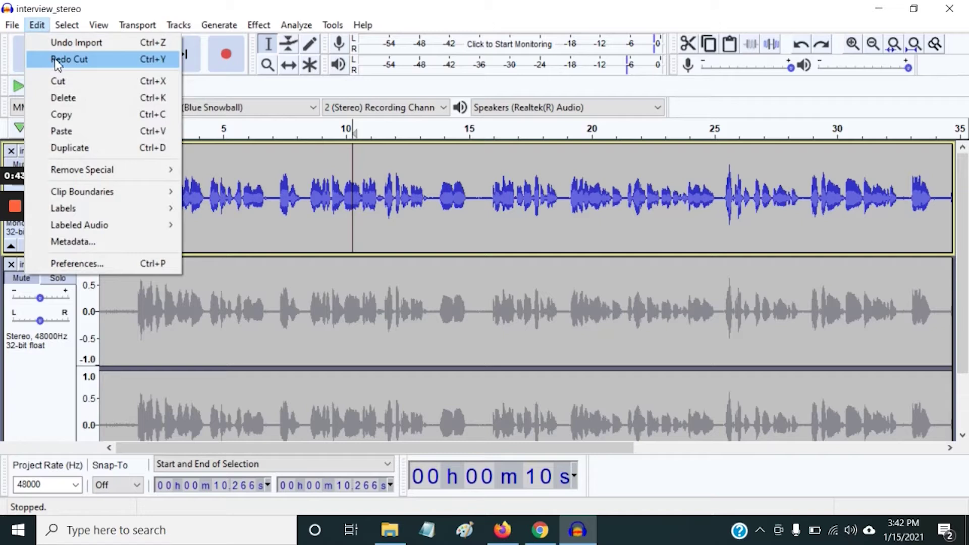
left_click(69, 59)
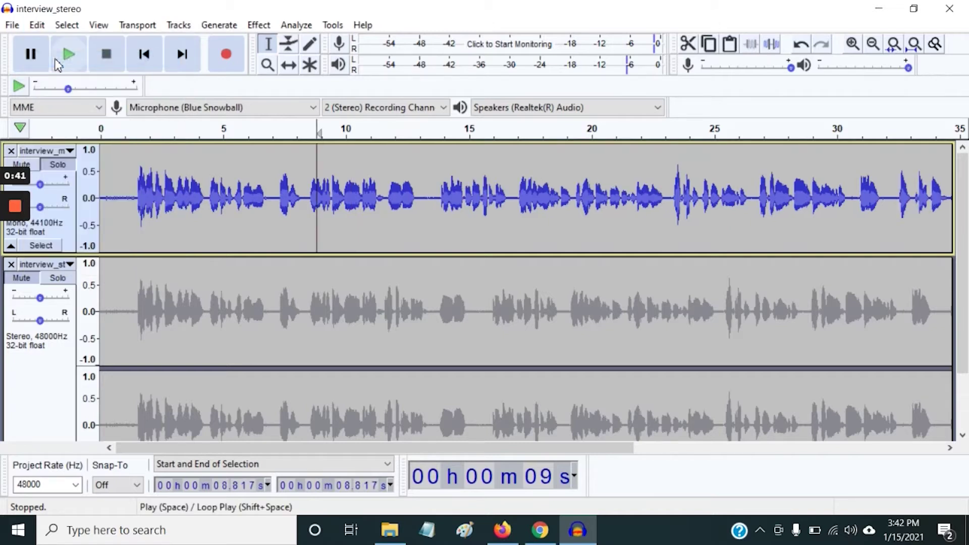
key("space")
left_click(258, 164)
left_click(279, 165)
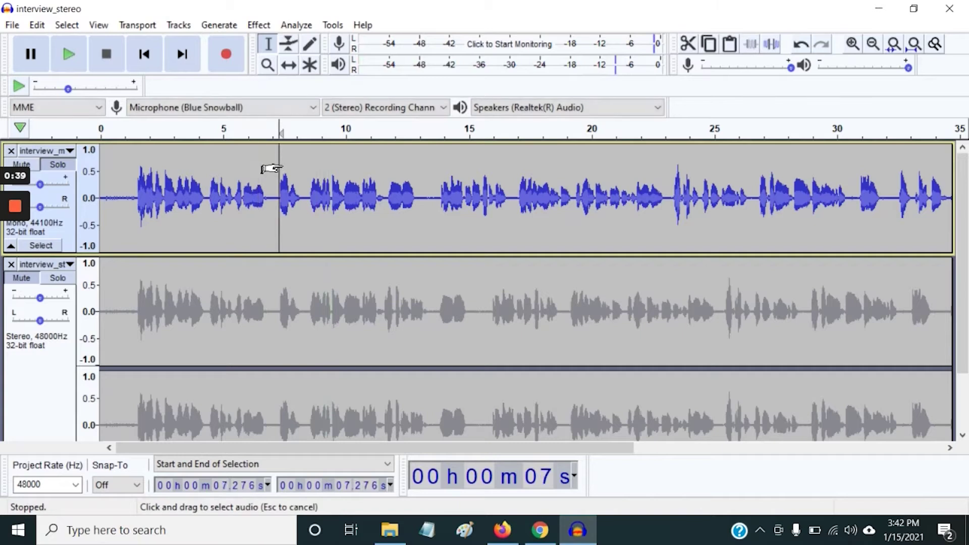
key("space")
key("space")
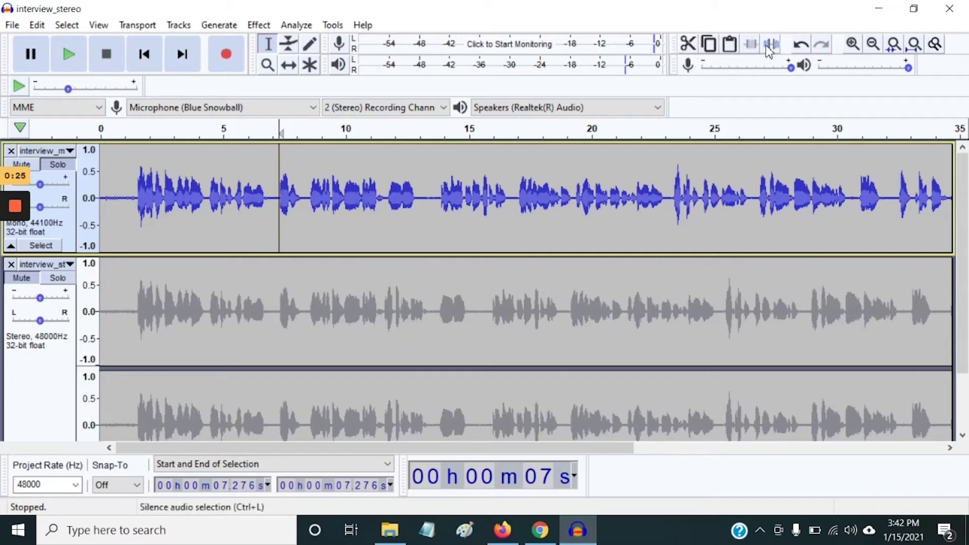
mouse_move(6, 268)
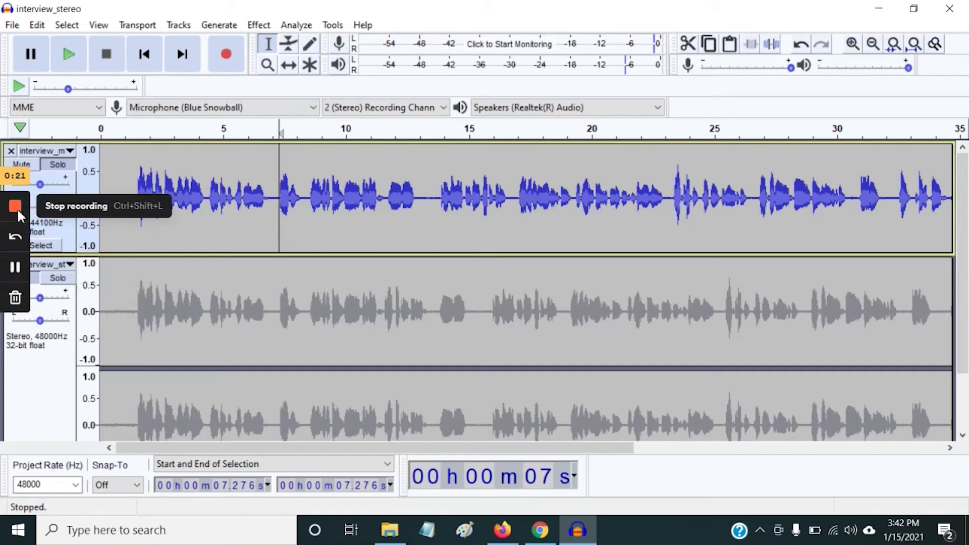
left_click(15, 206)
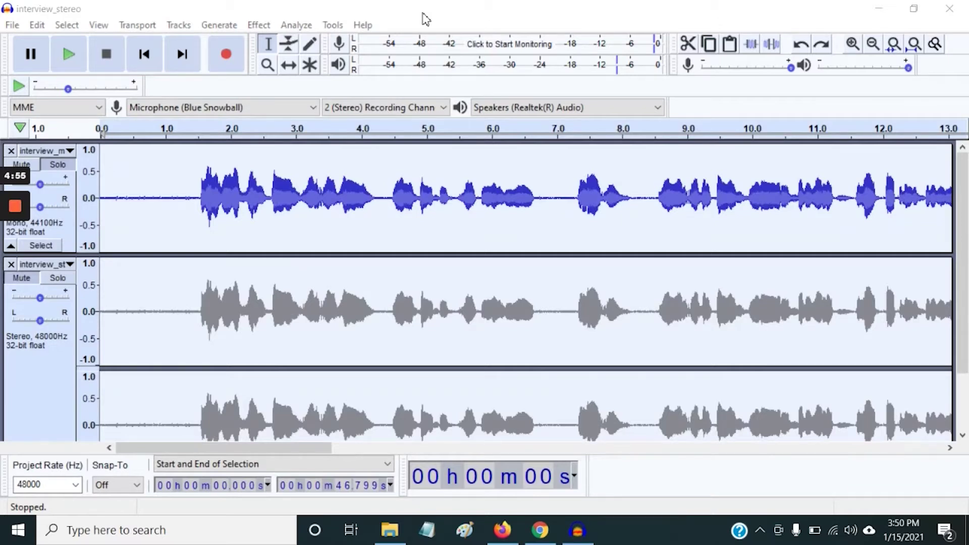
Place the cursor at about 1.5 seconds in interview_mono and start and stop playback from there several times.
left_click(198, 192)
key("space")
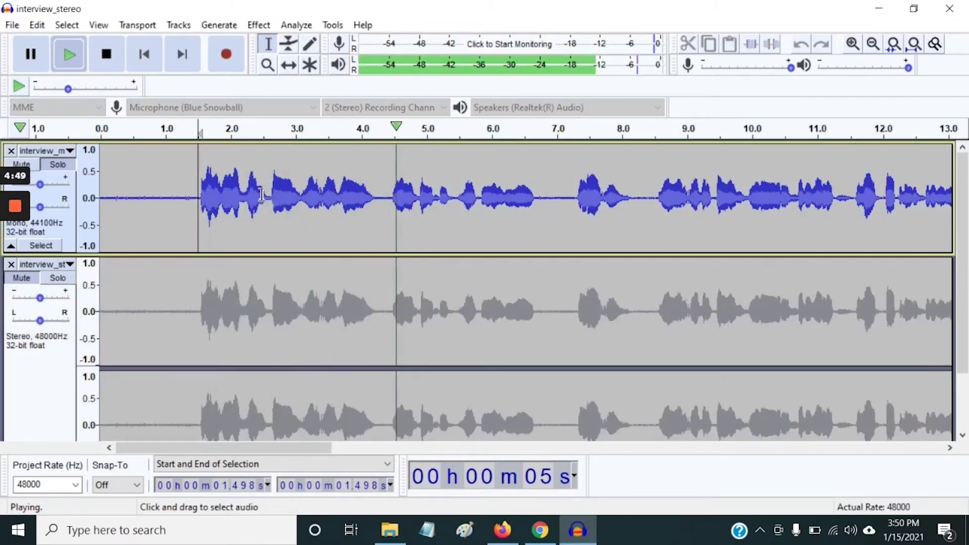
key("space")
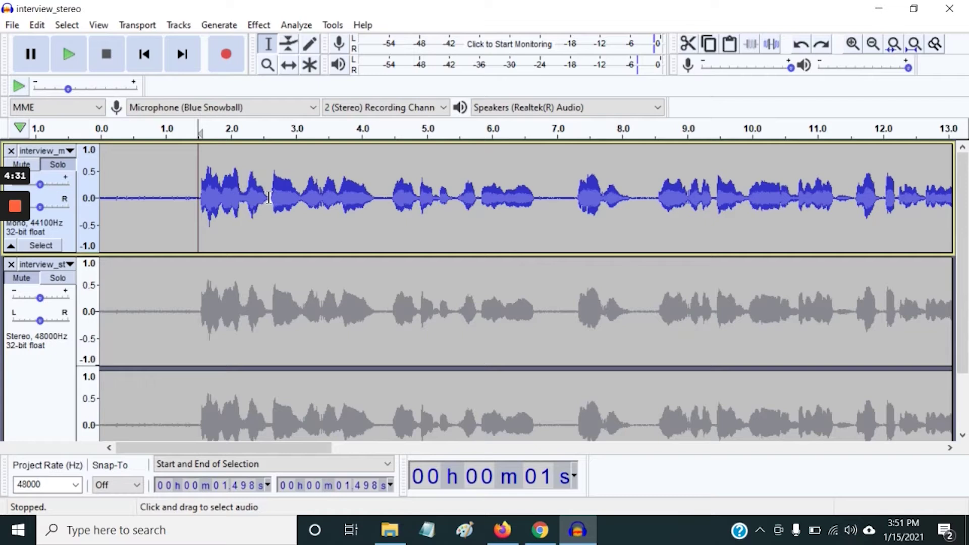
key("space")
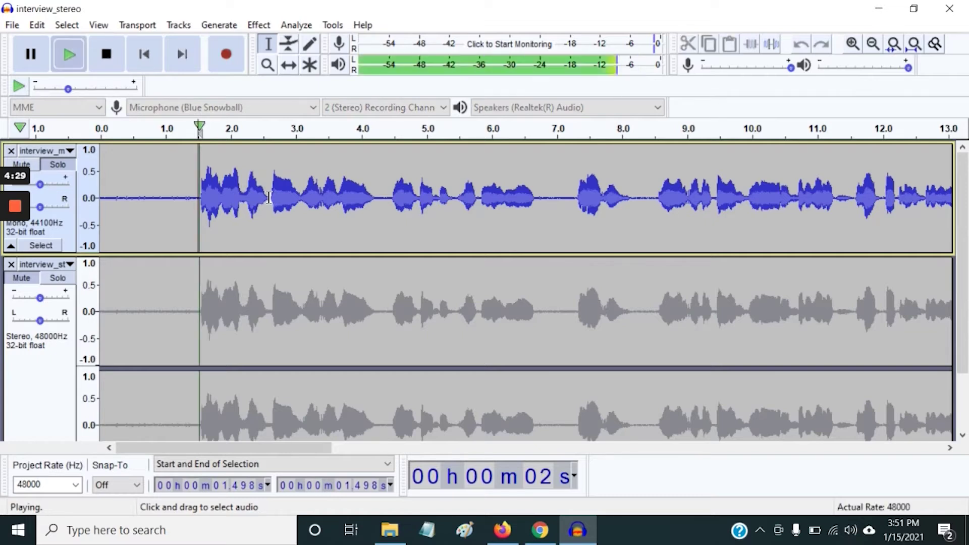
key("space")
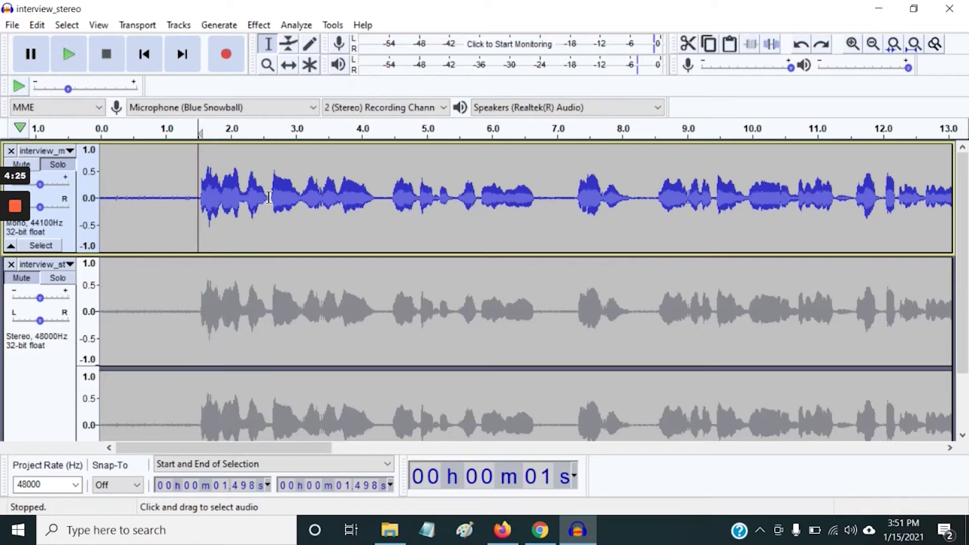
key("space")
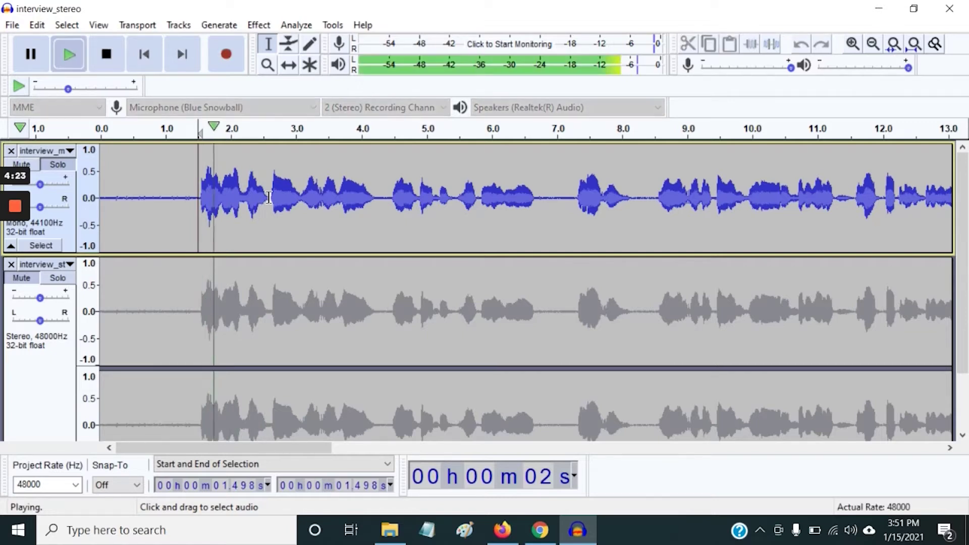
key("space")
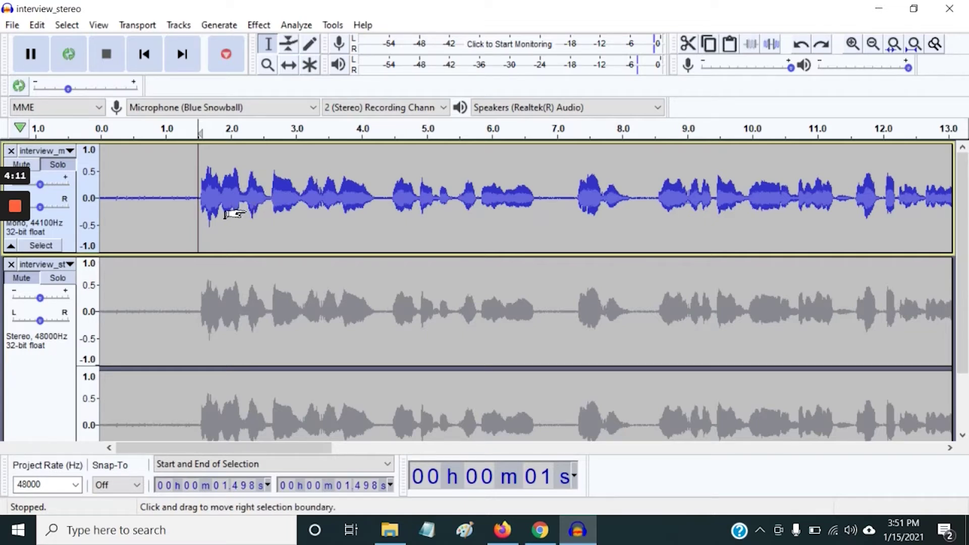
Loop-play interview_mono from about 1.5 seconds, then select from about 1.5 to 4.3 seconds and loop-play that selection.
key("space")
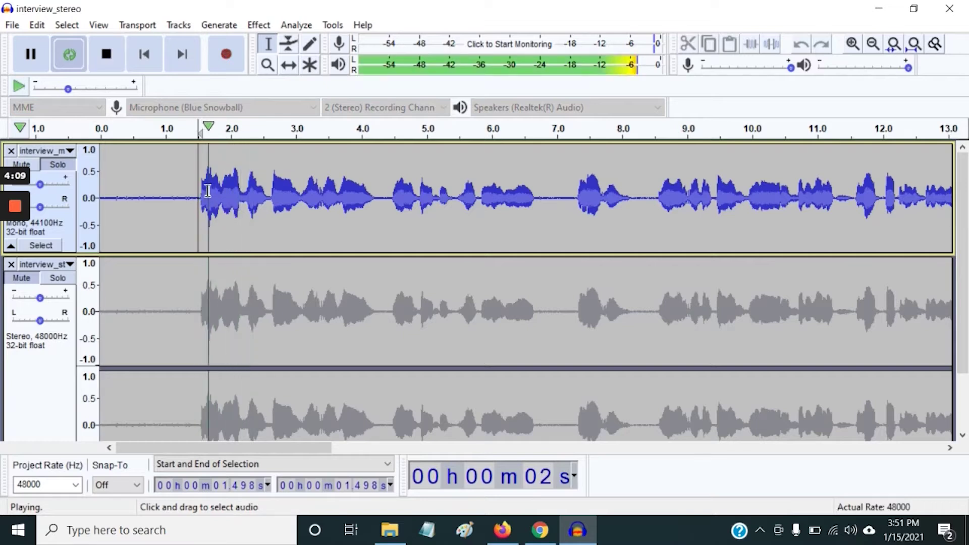
key("space")
left_click_drag(196, 186, 381, 198)
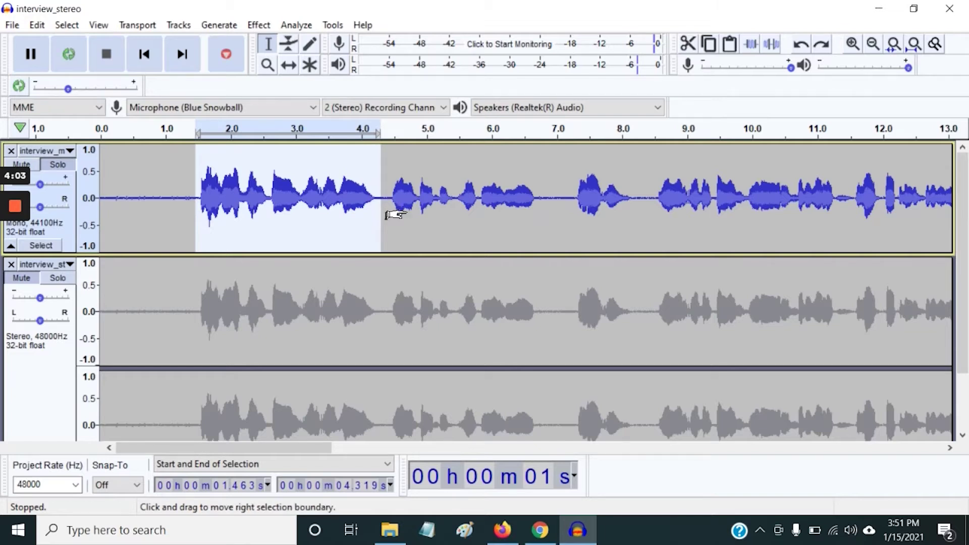
key("space")
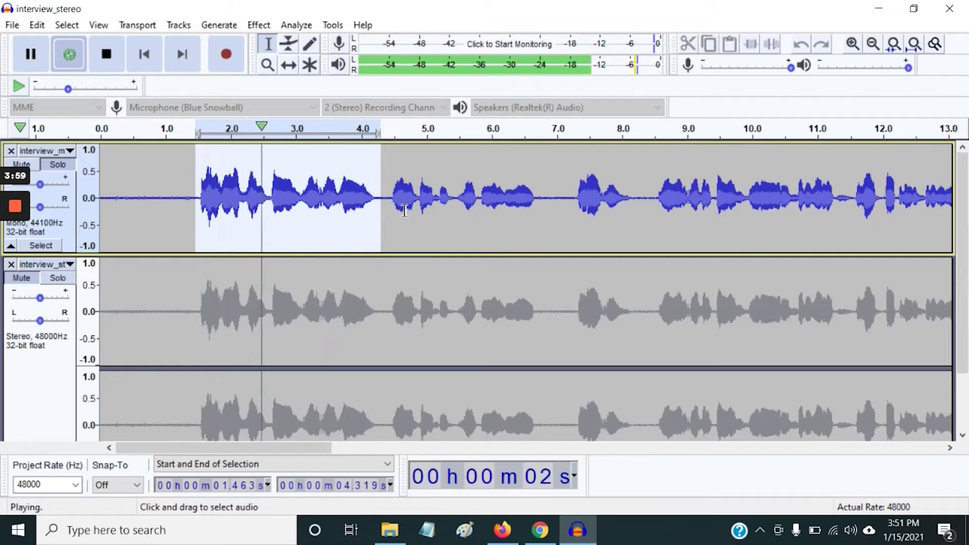
left_click(112, 61)
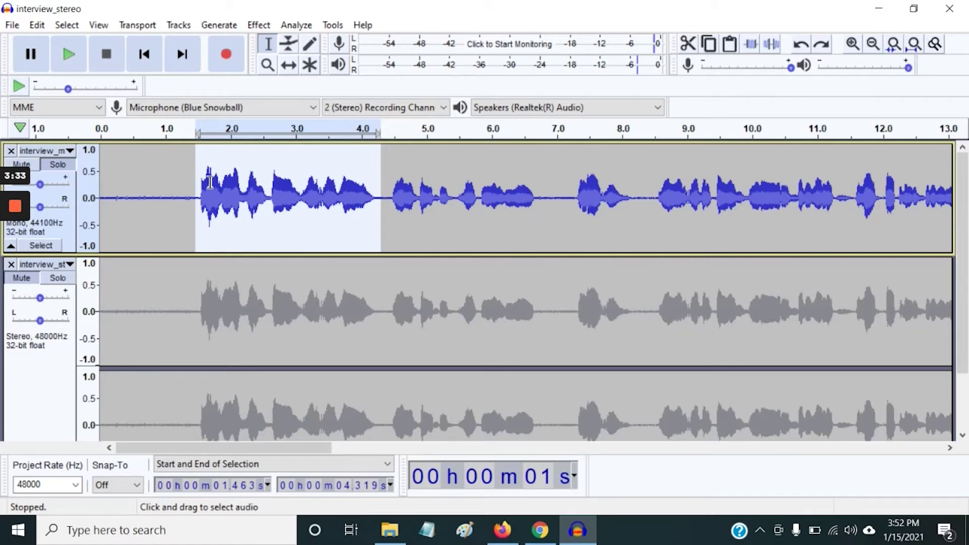
mouse_move(15, 212)
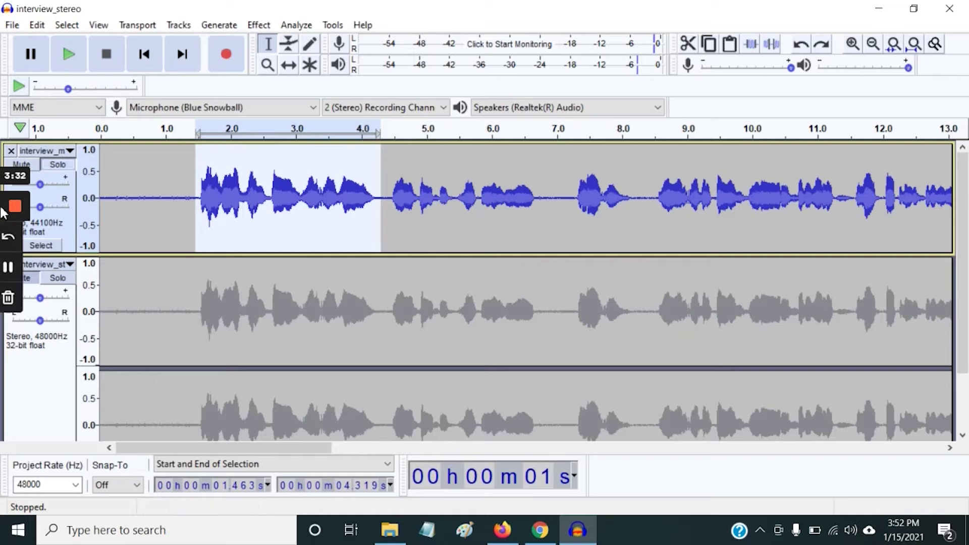
left_click(15, 269)
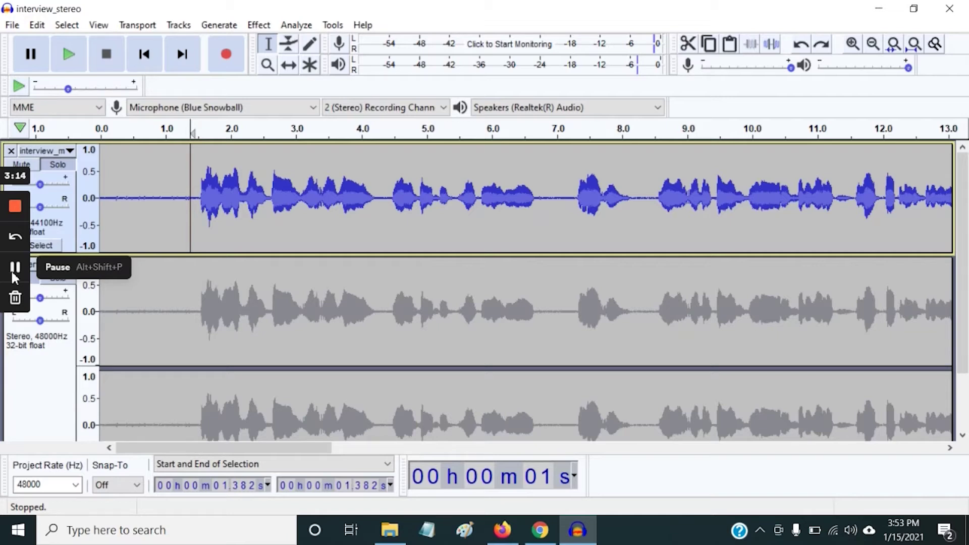
Play interview_mono from about 1.4 seconds, pausing and resuming repeatedly, and leave playback paused at about 10.1 seconds.
key("space")
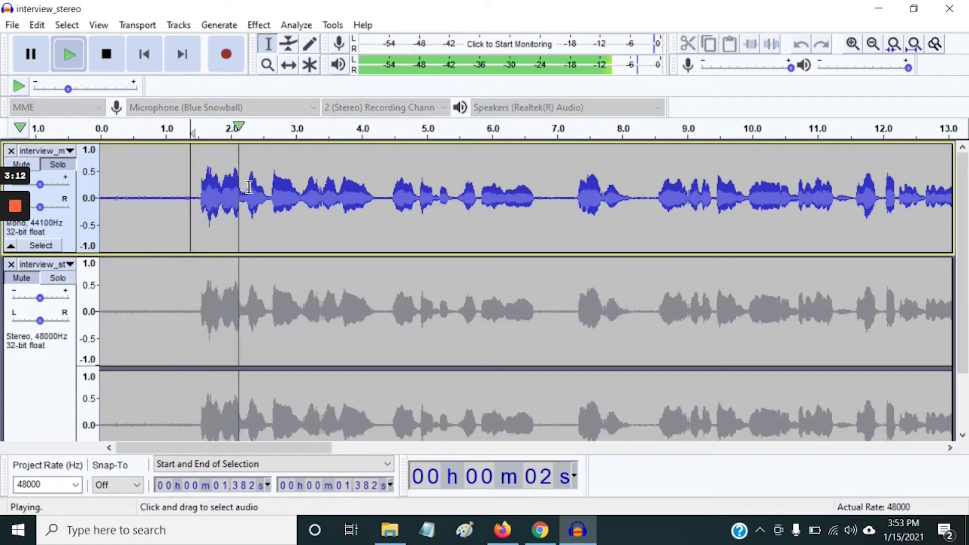
key("p")
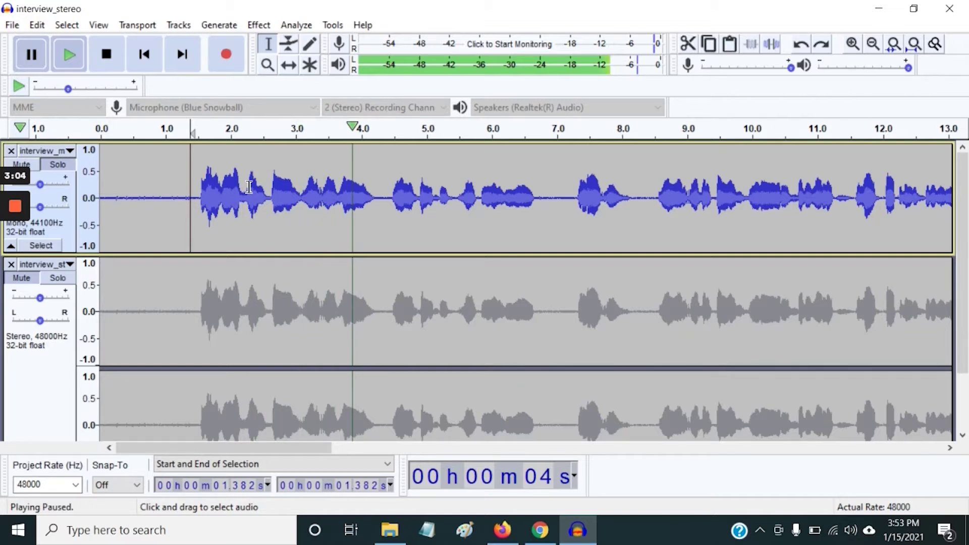
key("p")
key("p")
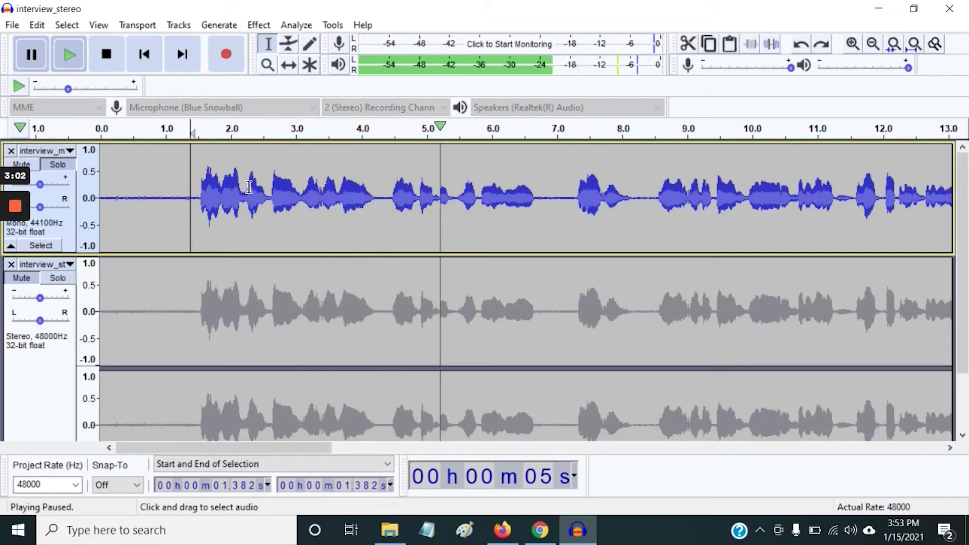
key("p")
key("p")
key("p")
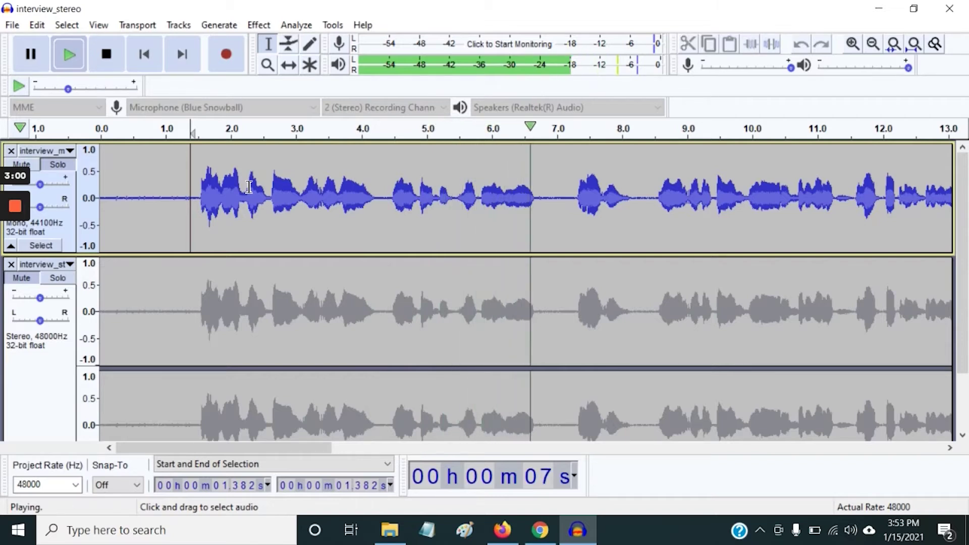
key("p")
key("p")
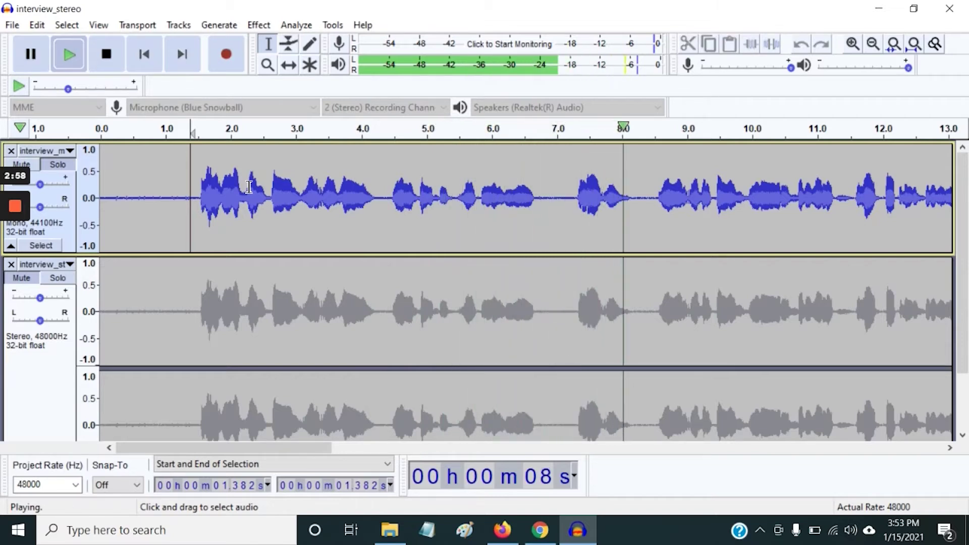
key("p")
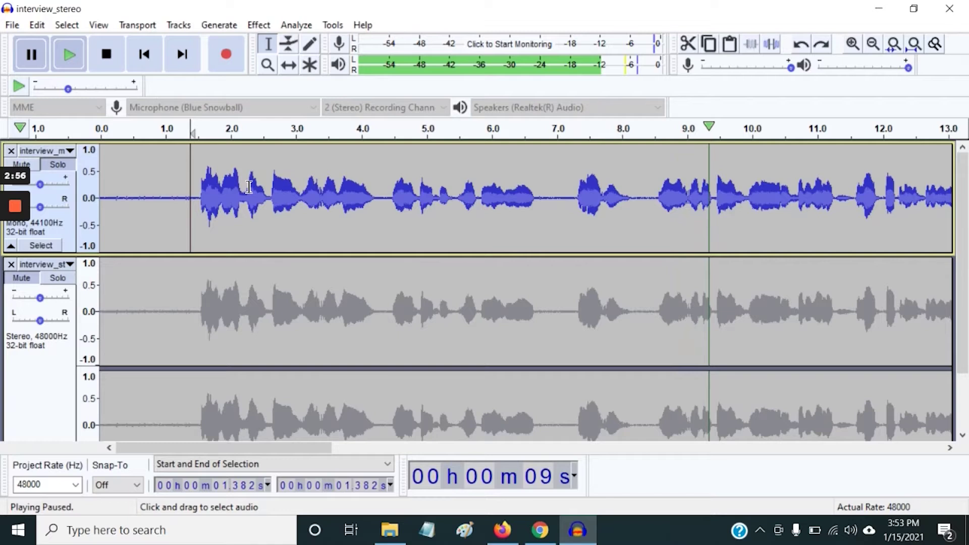
key("p")
key("p")
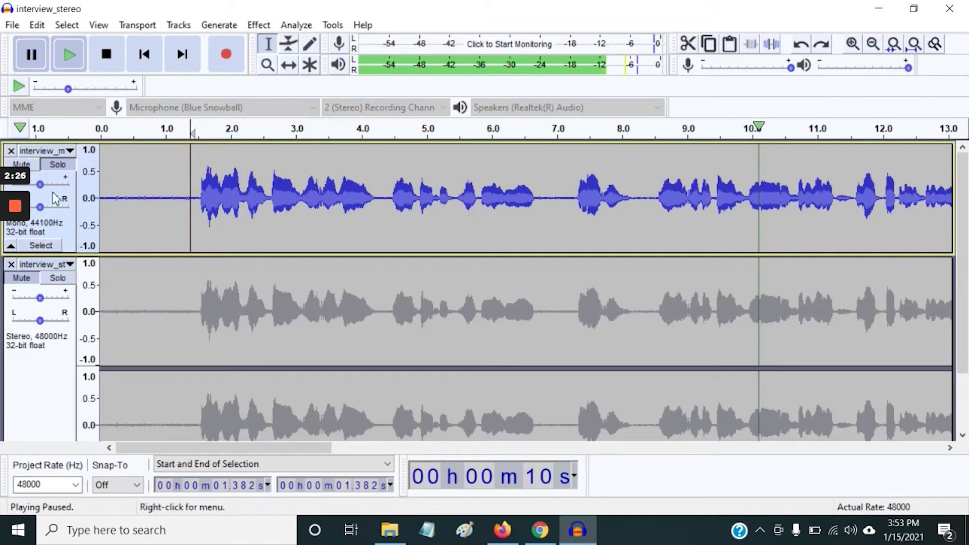
mouse_move(15, 225)
left_click(14, 268)
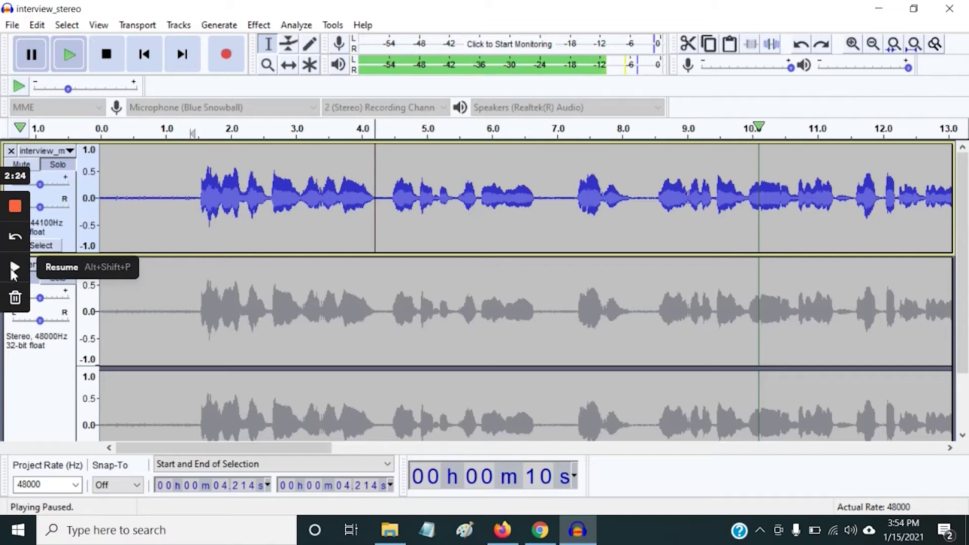
left_click(14, 269)
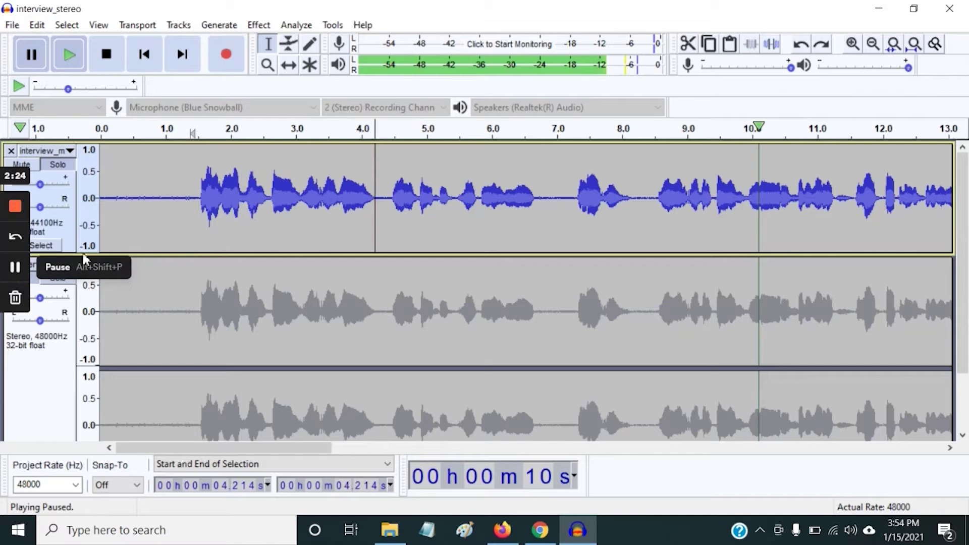
Move the cursor to about 7.2 seconds in interview_mono, stop the paused playback, and play twice from the new position.
left_click(388, 167)
left_click(569, 164)
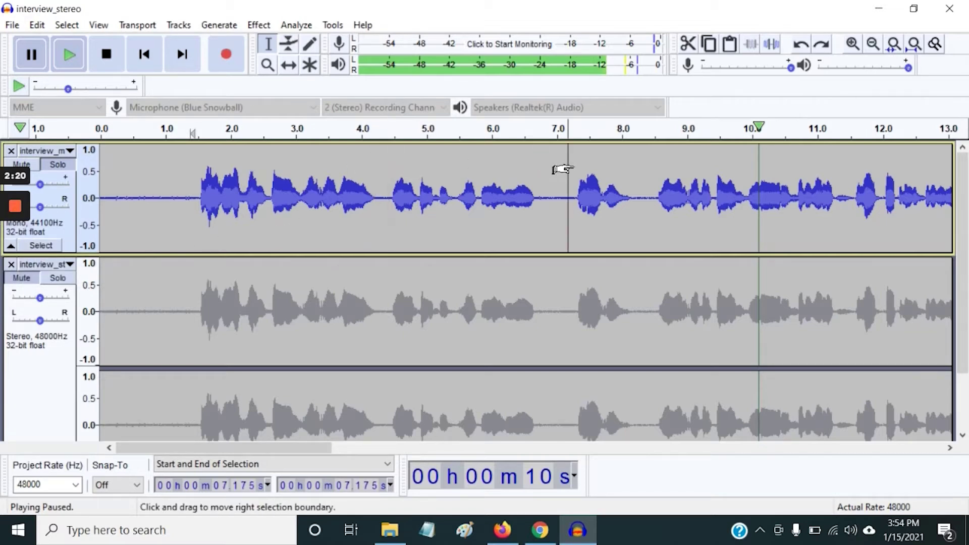
key("space")
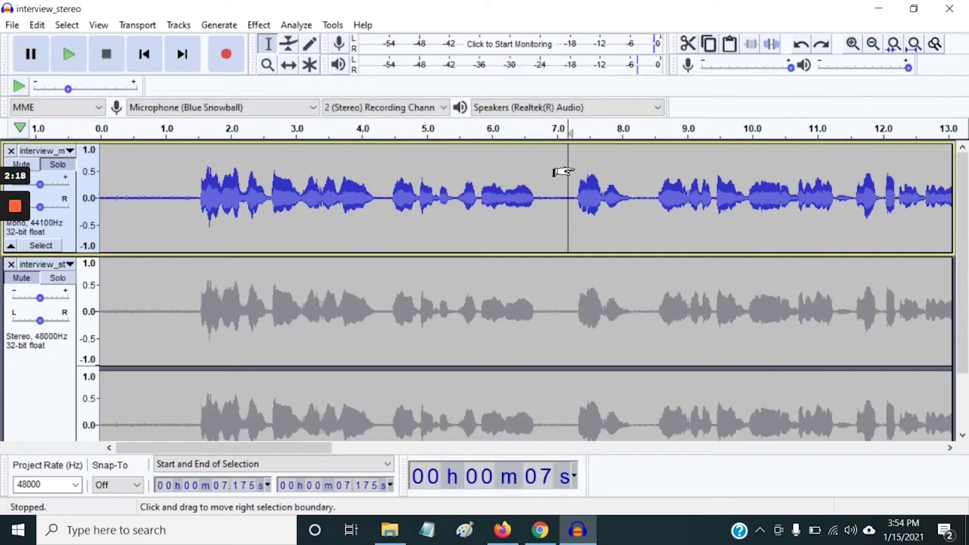
key("space")
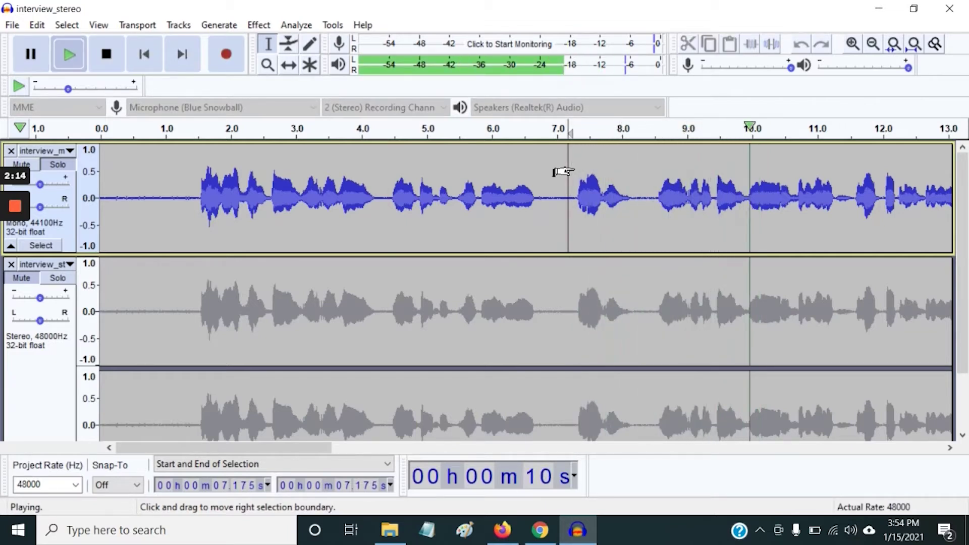
key("space")
key("space")
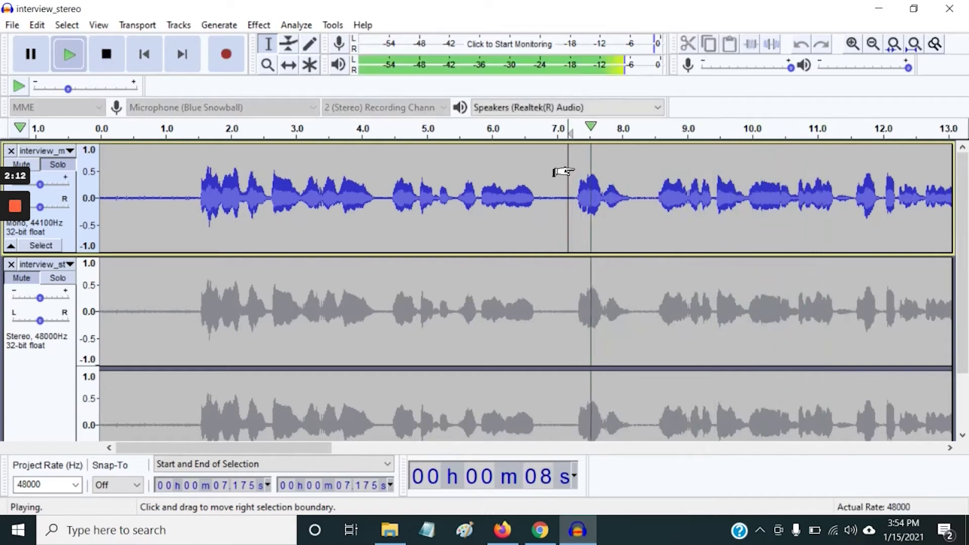
key("space")
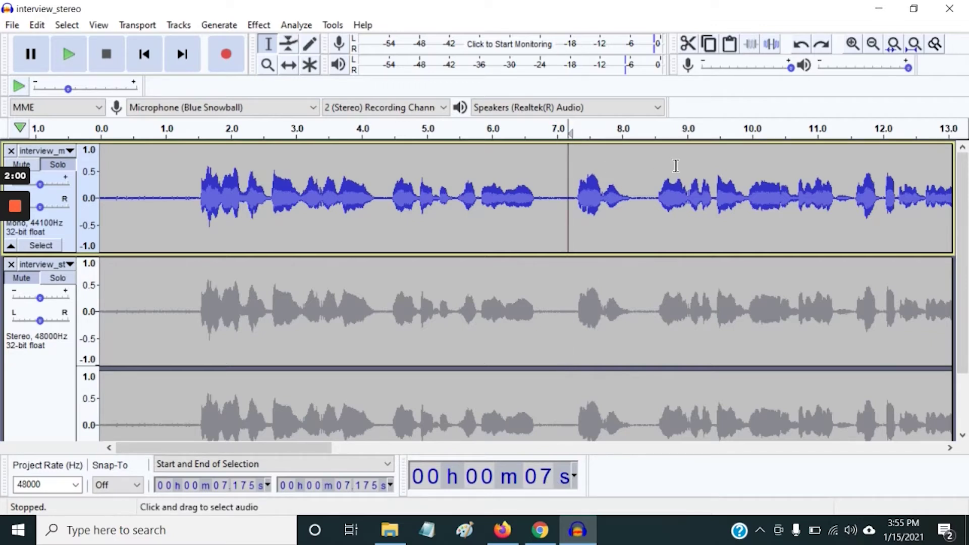
Start and stop playback from about 7.2 seconds again, then turn on pause while playback is stopped.
key("space")
key("space")
key("space")
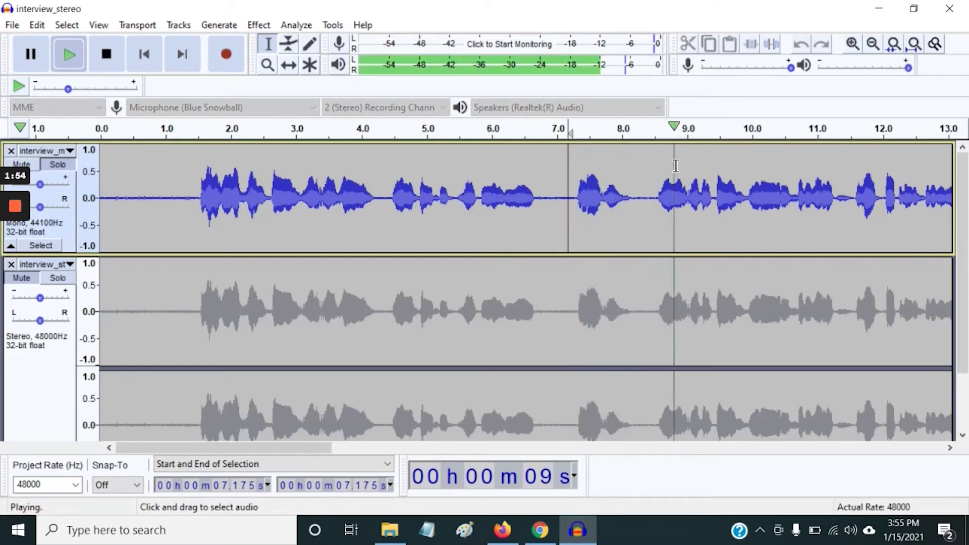
key("space")
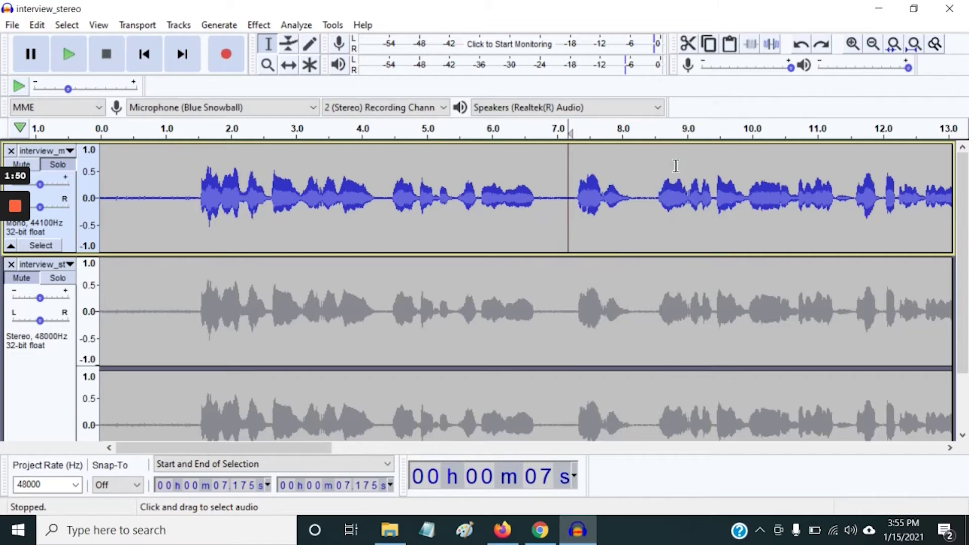
key("p")
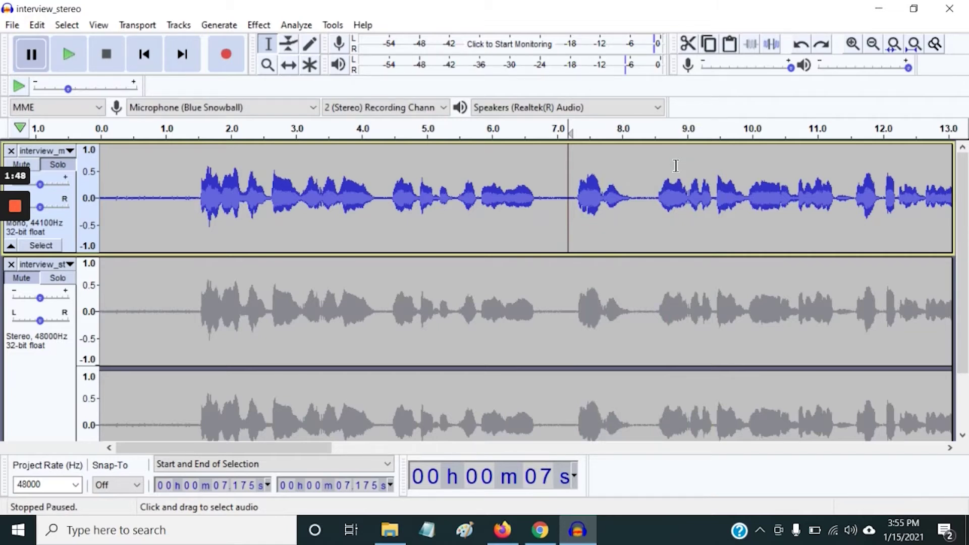
Release the pause and play interview_mono from about 7.2 seconds, alternately pausing and resuming playback past the 13-second mark.
key("p")
key("space")
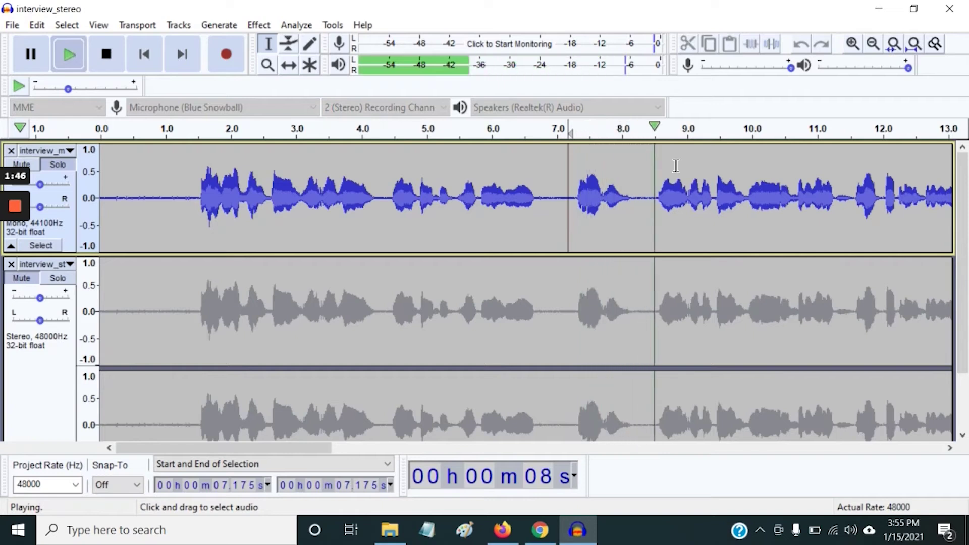
key("p")
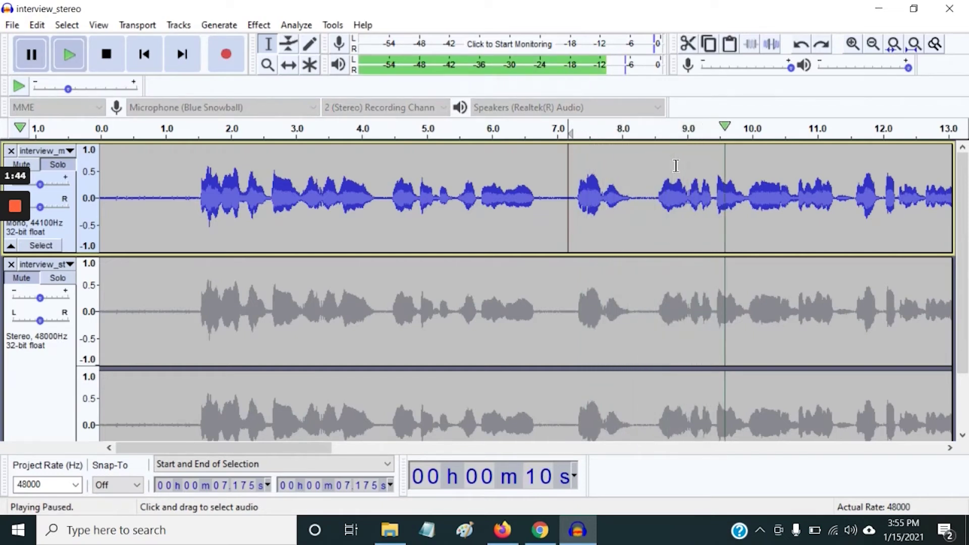
key("p")
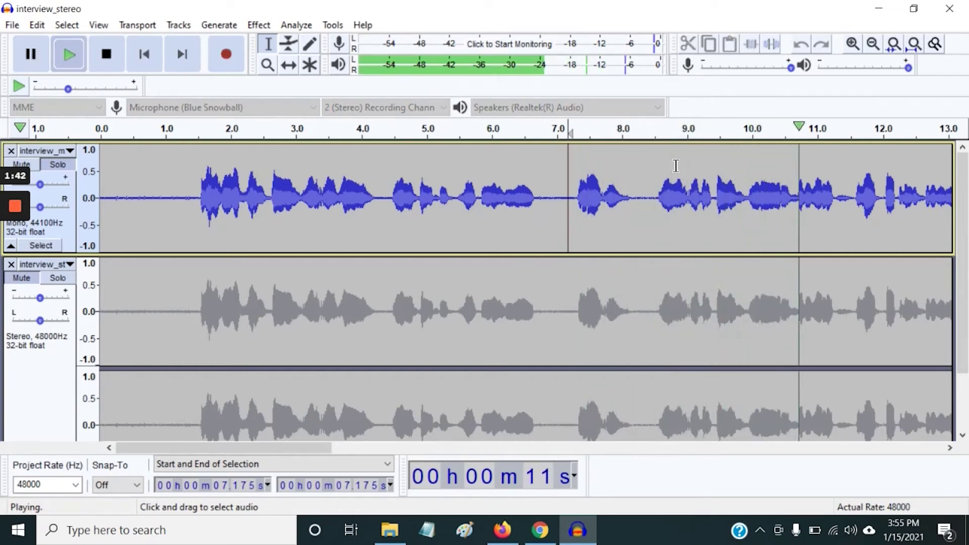
key("p")
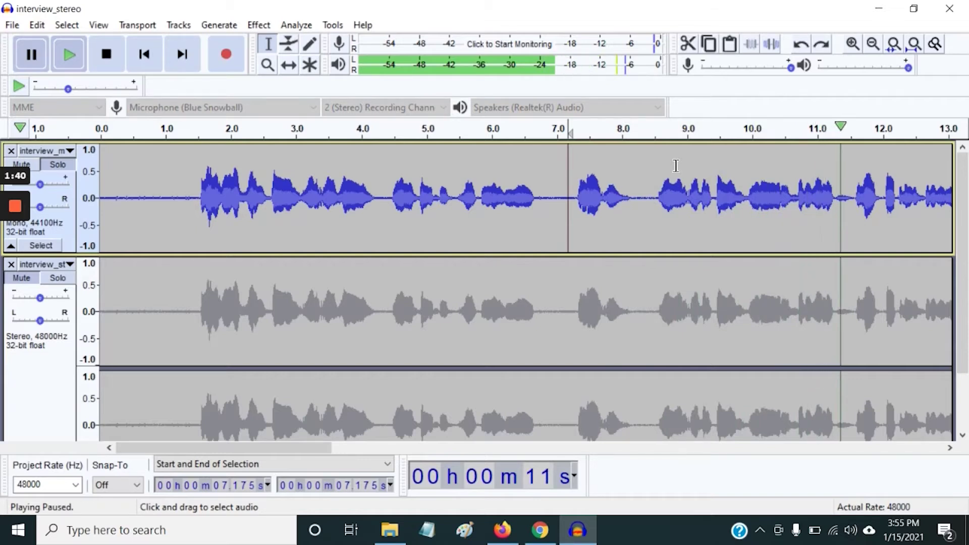
key("p")
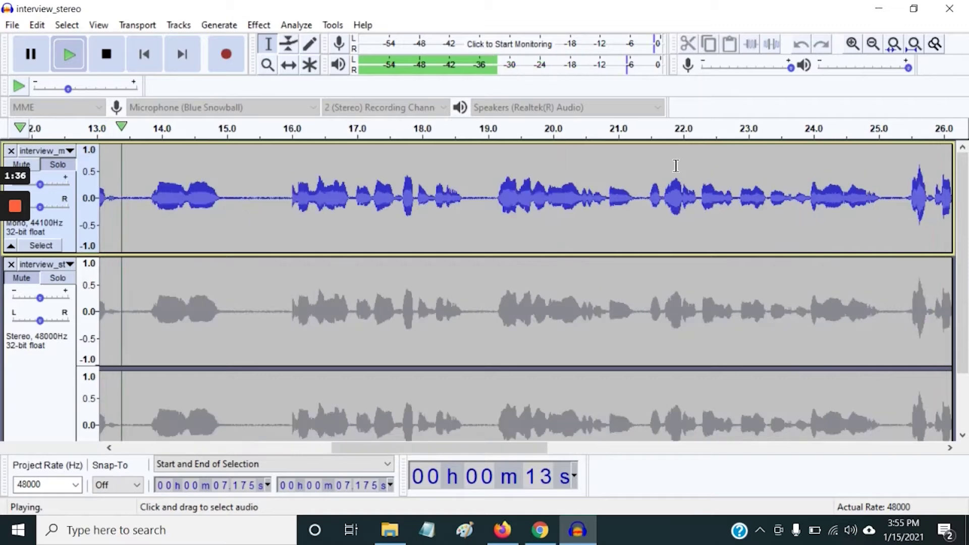
key("p")
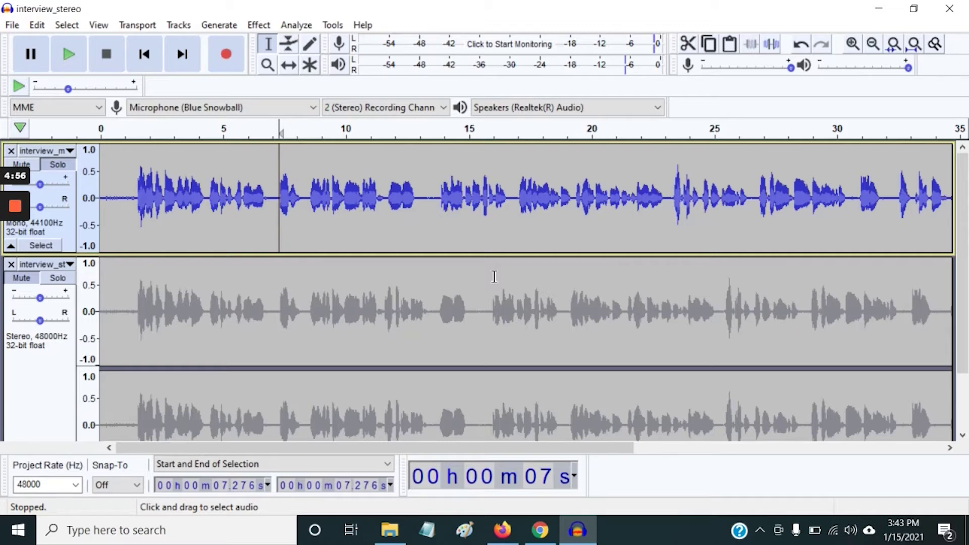
Use the Zoom Tool to magnify interview_mono around 8.04 seconds until the individual sample points are shown.
left_click(275, 70)
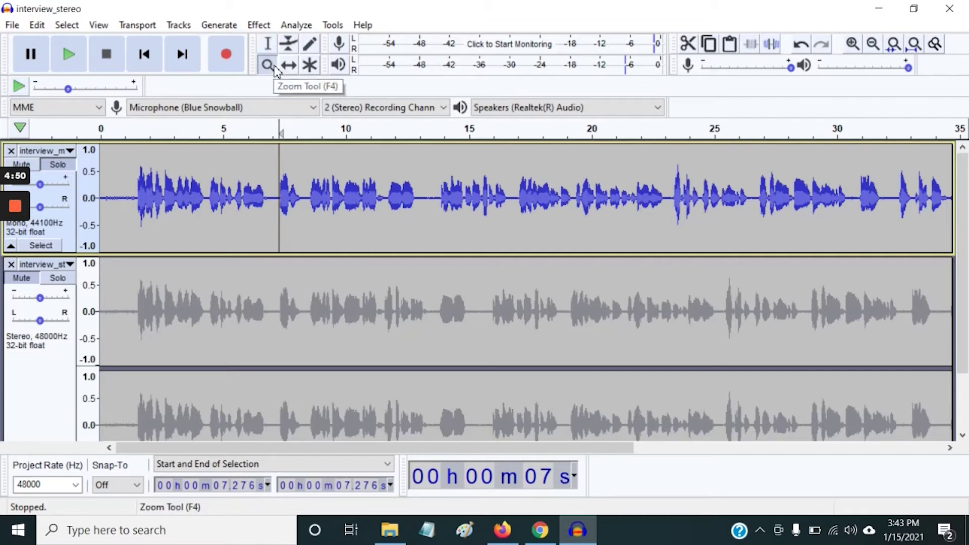
left_click(267, 183)
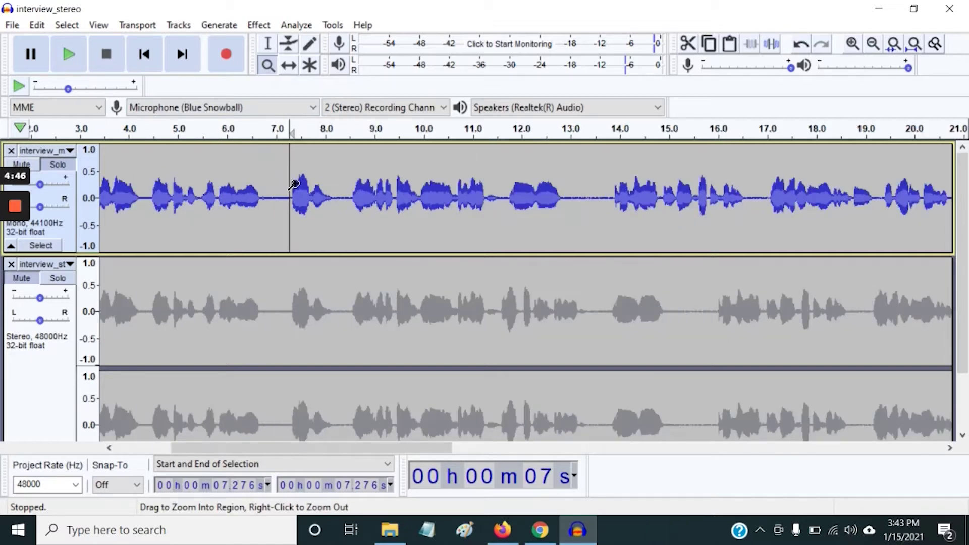
left_click(364, 184)
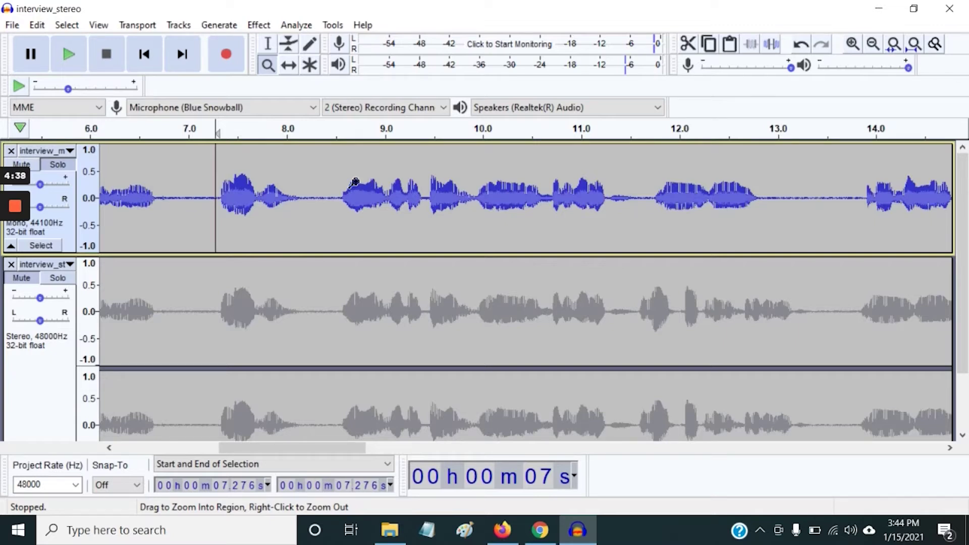
left_click(273, 178)
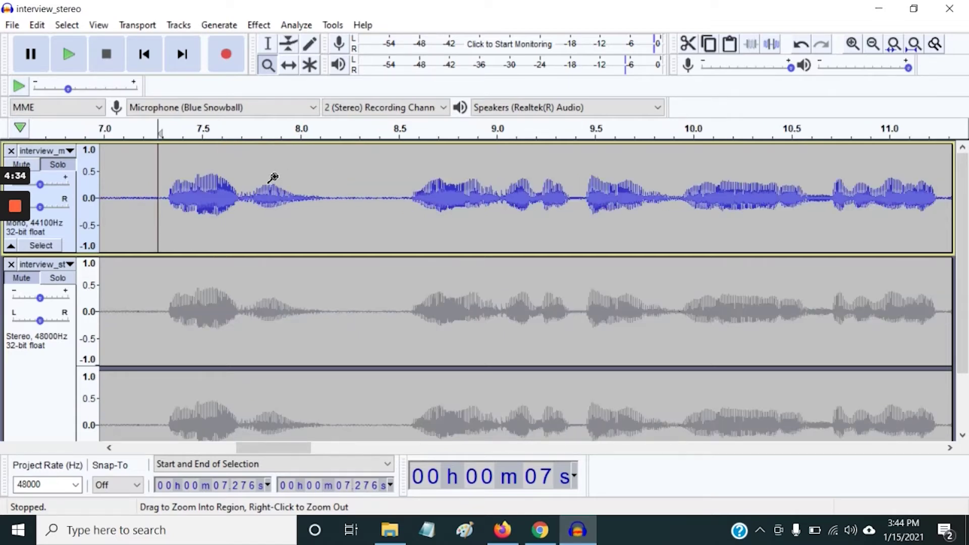
left_click(299, 179)
left_click(322, 180)
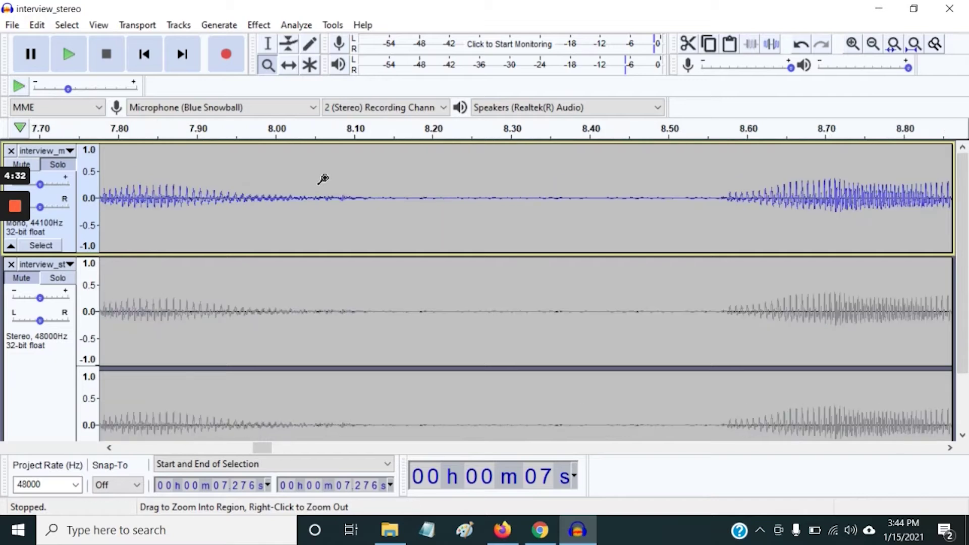
left_click(306, 179)
left_click(306, 179)
left_click(306, 179)
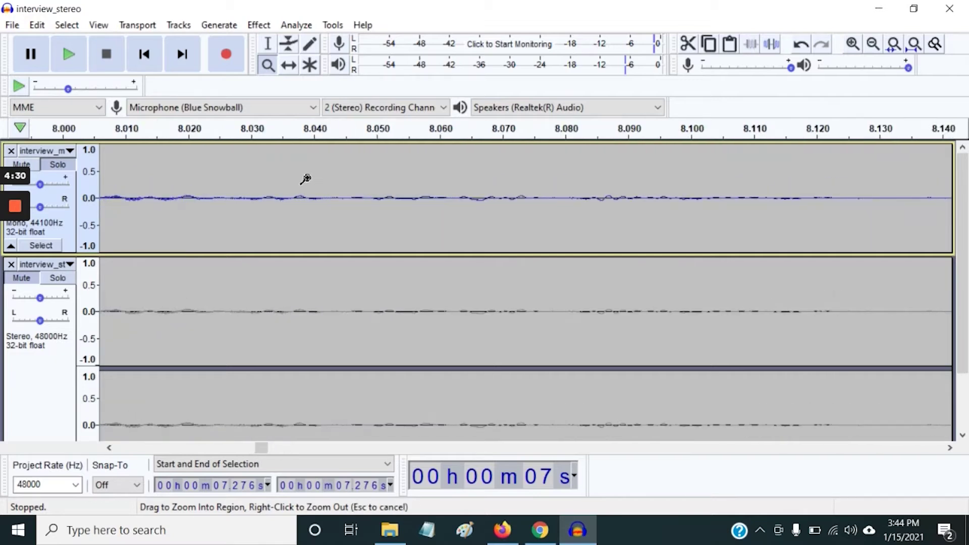
left_click(306, 180)
left_click(306, 180)
left_click(306, 179)
left_click(306, 179)
left_click(306, 179)
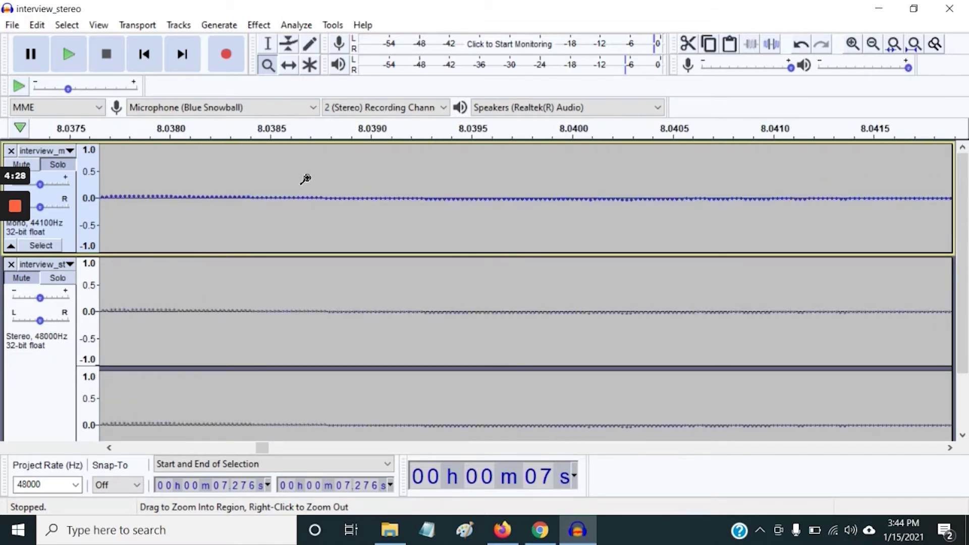
left_click(306, 179)
left_click(306, 179)
left_click(306, 179)
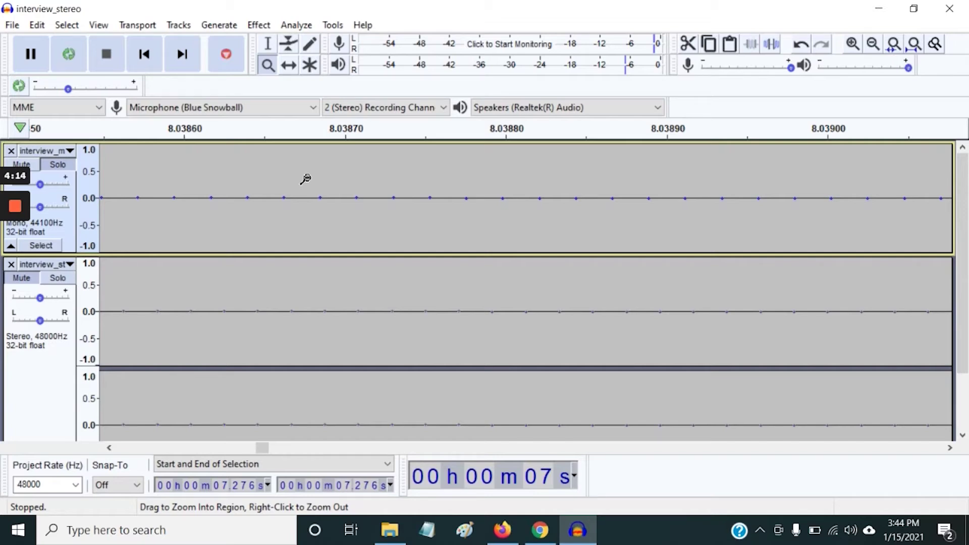
Zoom out from the sample-level view until both full interview tracks fit within a timeline of about nine minutes.
left_click(306, 179, "shift")
left_click(306, 179, "shift")
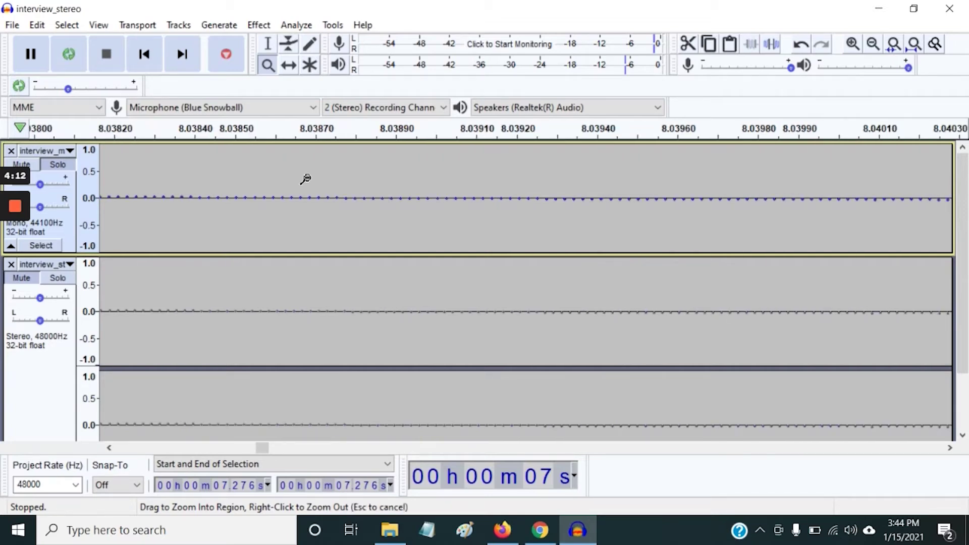
left_click(306, 180, "shift")
left_click(306, 179, "shift")
left_click(306, 179, "shift")
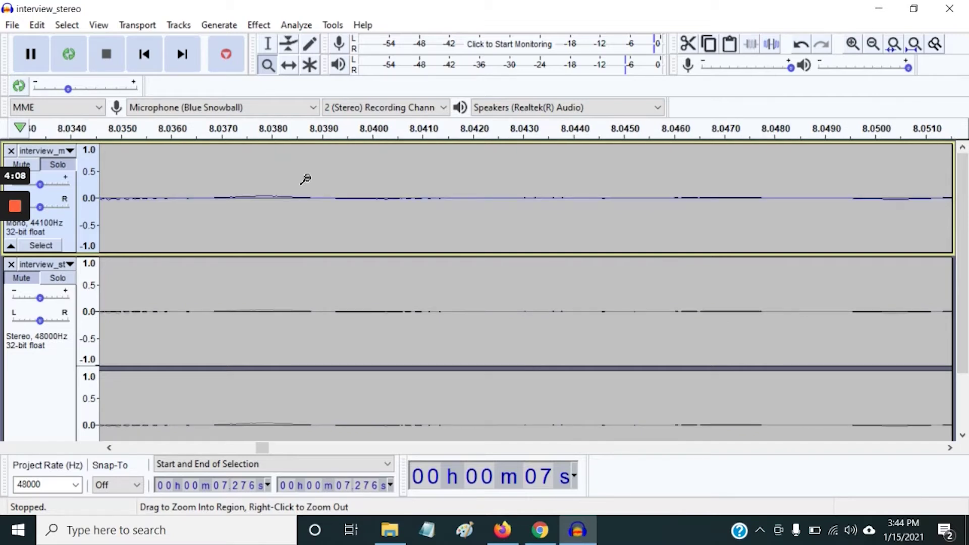
left_click(306, 179, "shift")
left_click(306, 179, "shift")
left_click(306, 179, "shift")
left_click(306, 180, "shift")
left_click(306, 180, "shift")
left_click(306, 180, "shift")
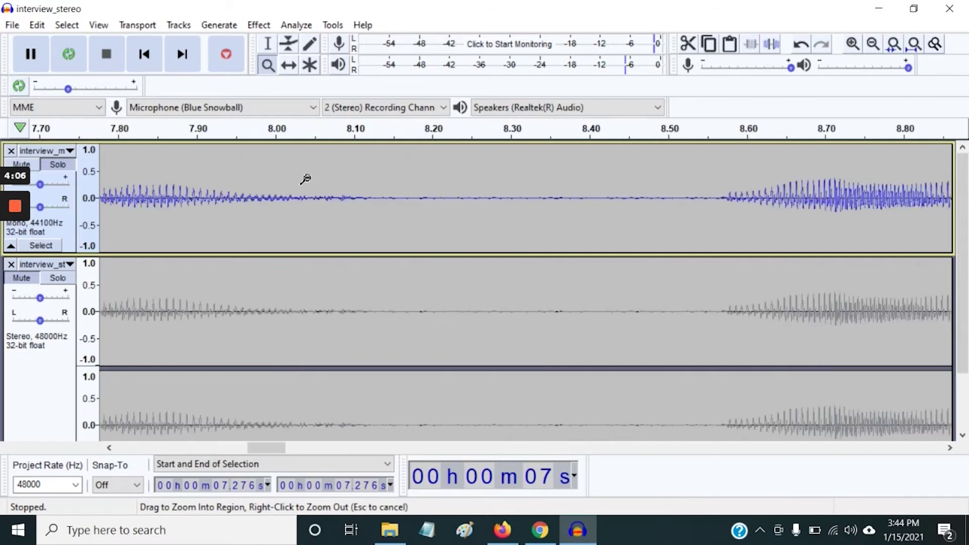
left_click(306, 180, "shift")
left_click(306, 179, "shift")
left_click(305, 179, "shift")
left_click(306, 179, "shift")
left_click(306, 180, "shift")
left_click(306, 179, "shift")
left_click(306, 179, "shift")
left_click(306, 179, "shift")
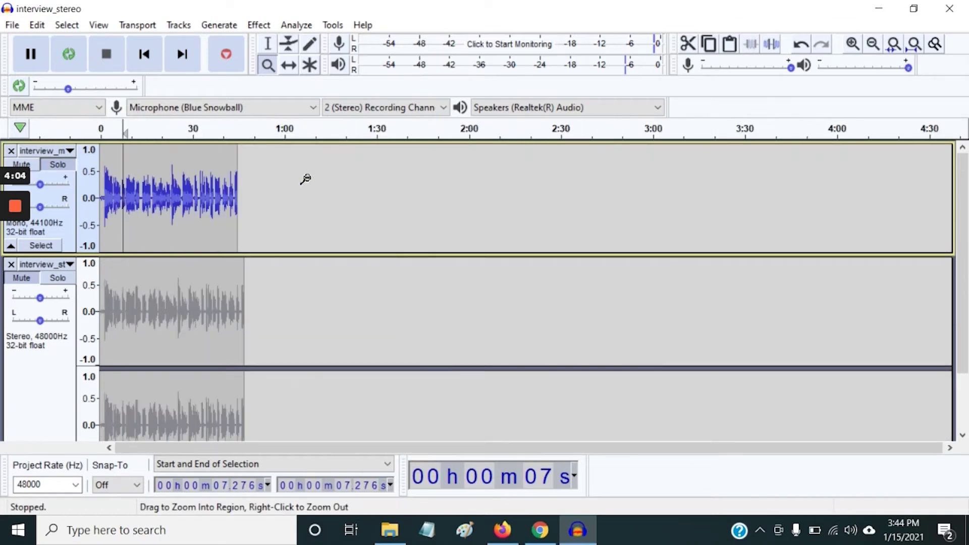
left_click(306, 179, "shift")
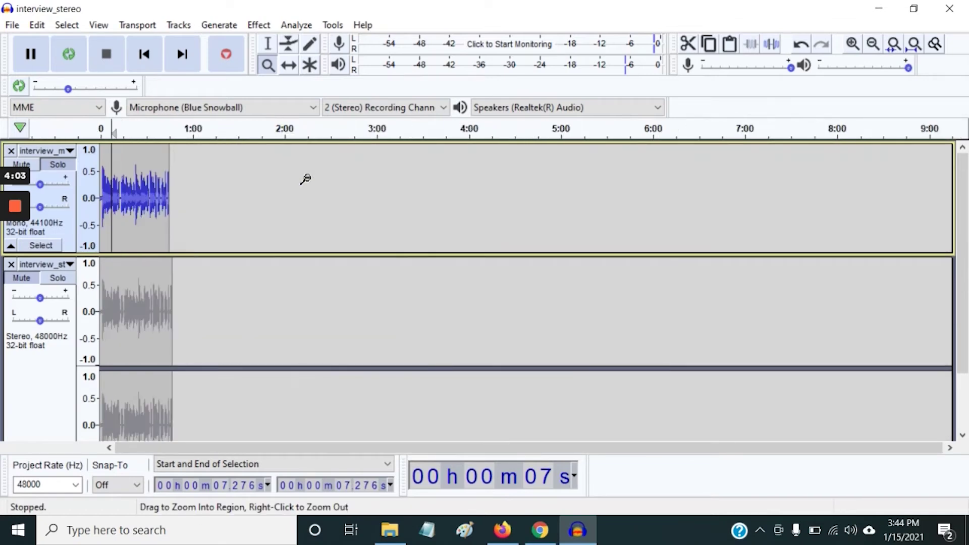
Zoom in on interview_mono around 35.5 seconds until about one second of waveform fills the view.
left_click(155, 184)
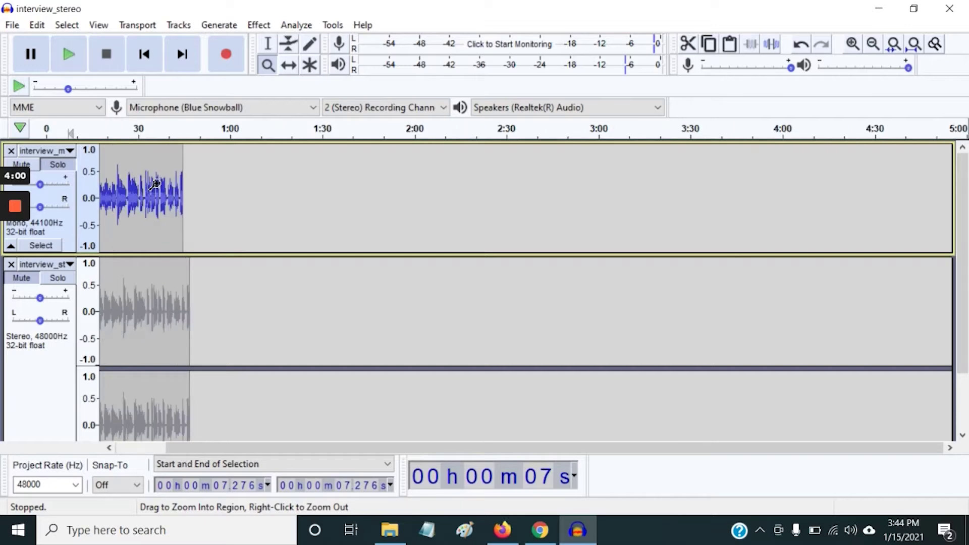
left_click(155, 184)
left_click(155, 184)
left_click(155, 184)
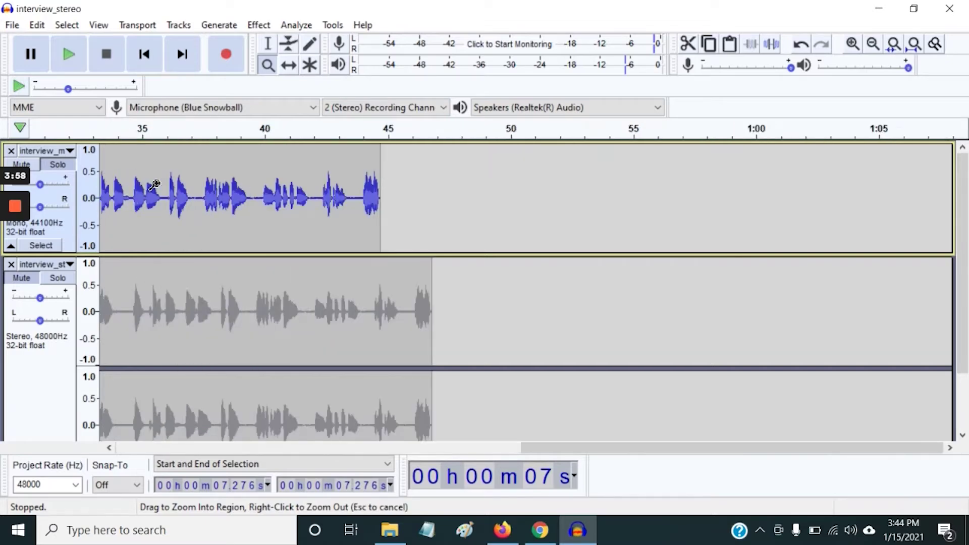
left_click(155, 184)
left_click(155, 183)
left_click(155, 184)
left_click(155, 184)
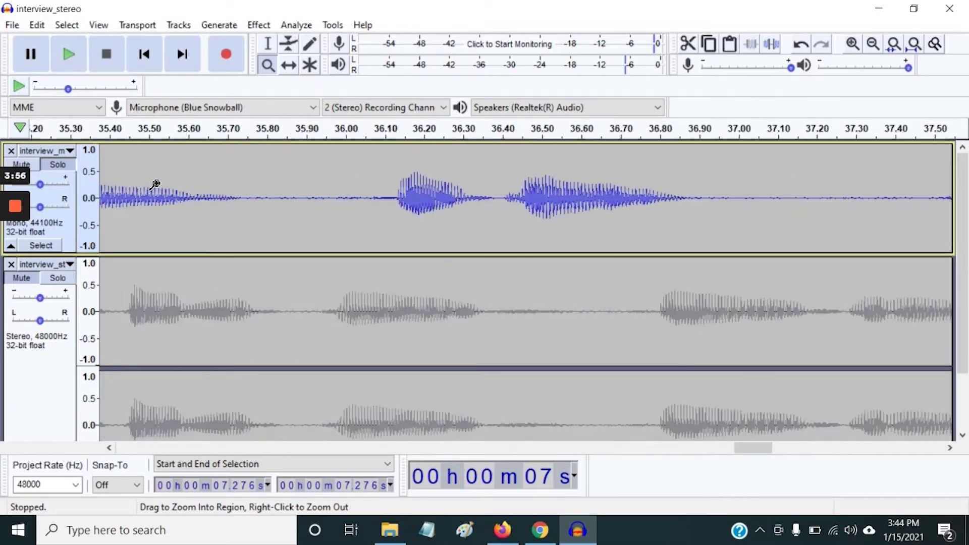
left_click(155, 184)
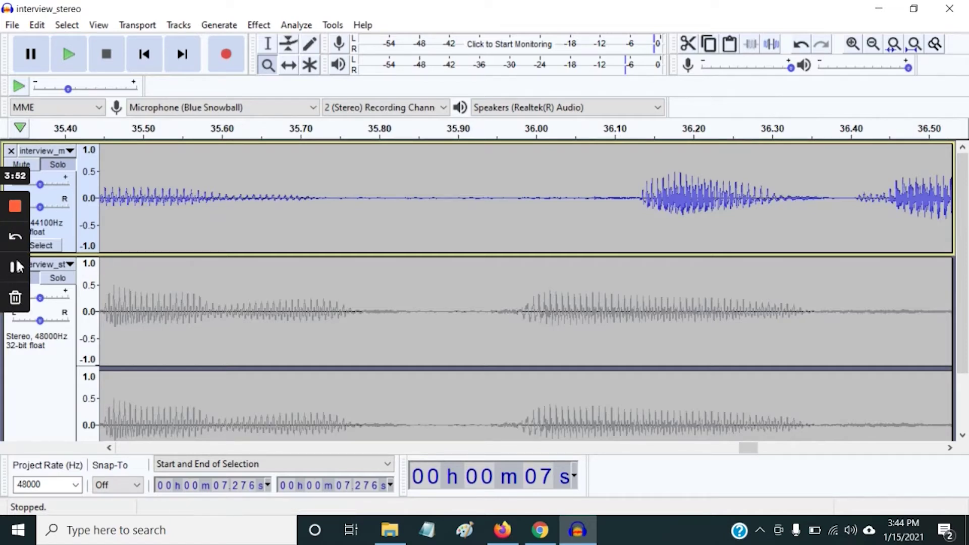
left_click(11, 268)
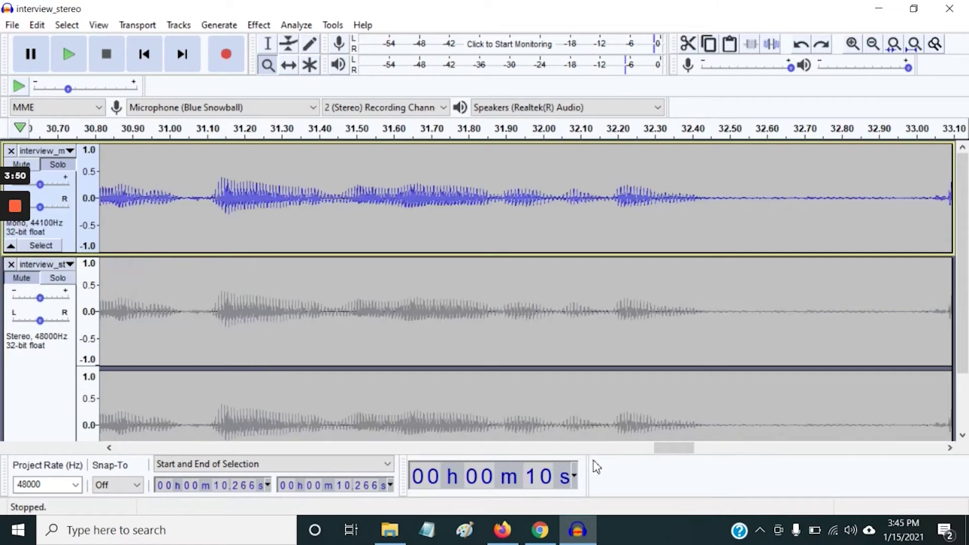
Zoom out from about 31.5 seconds in interview_mono until the end of the tracks is shown.
left_click(371, 198, "shift")
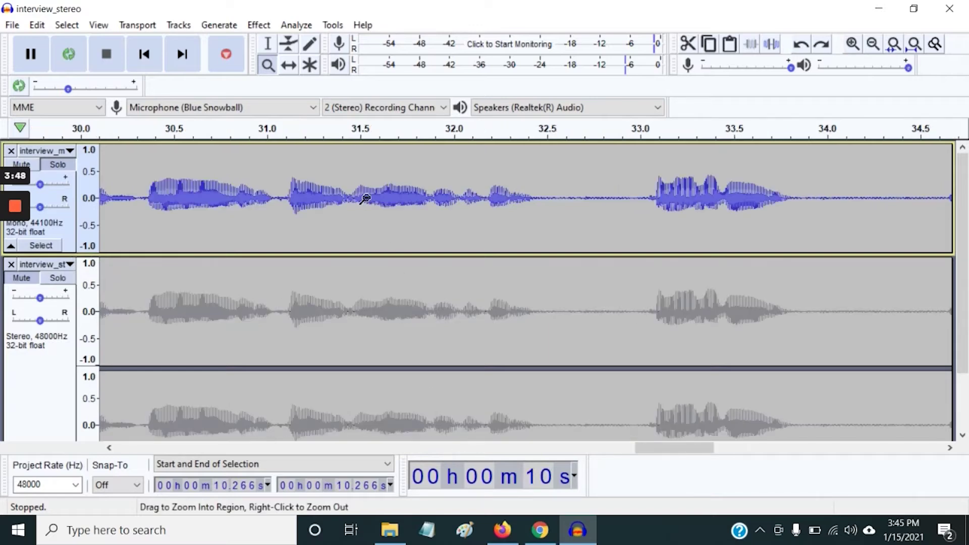
left_click(369, 198, "shift")
left_click(367, 199, "shift")
left_click(366, 198, "shift")
left_click(366, 198, "shift")
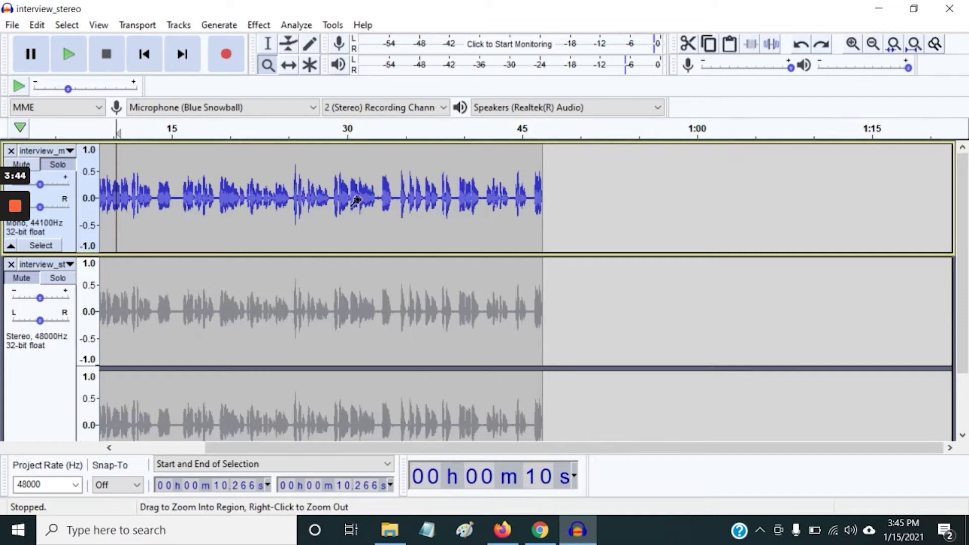
key("shift")
Zoom in around 19 seconds in interview_mono, then magnify only the region from about 19.1 to 20.9 seconds.
left_click(219, 190)
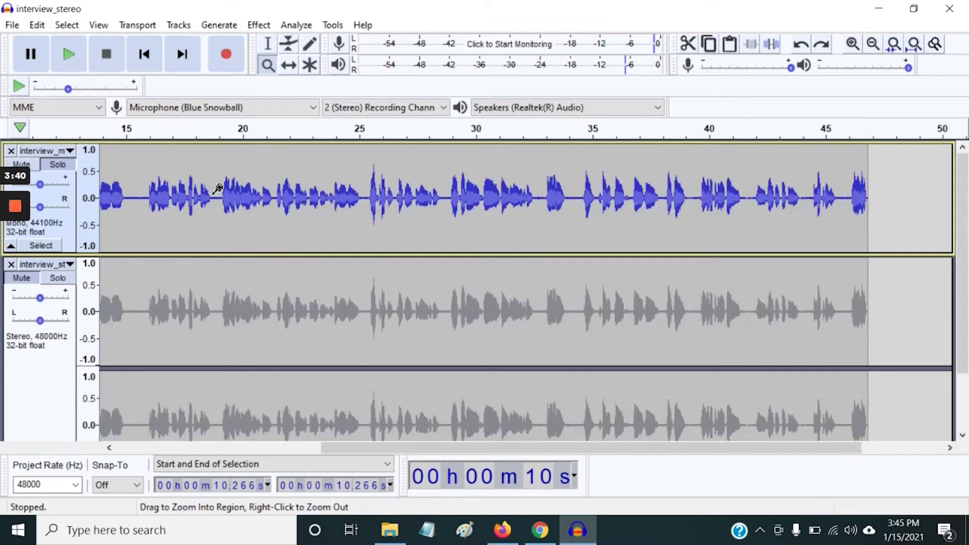
left_click(218, 189)
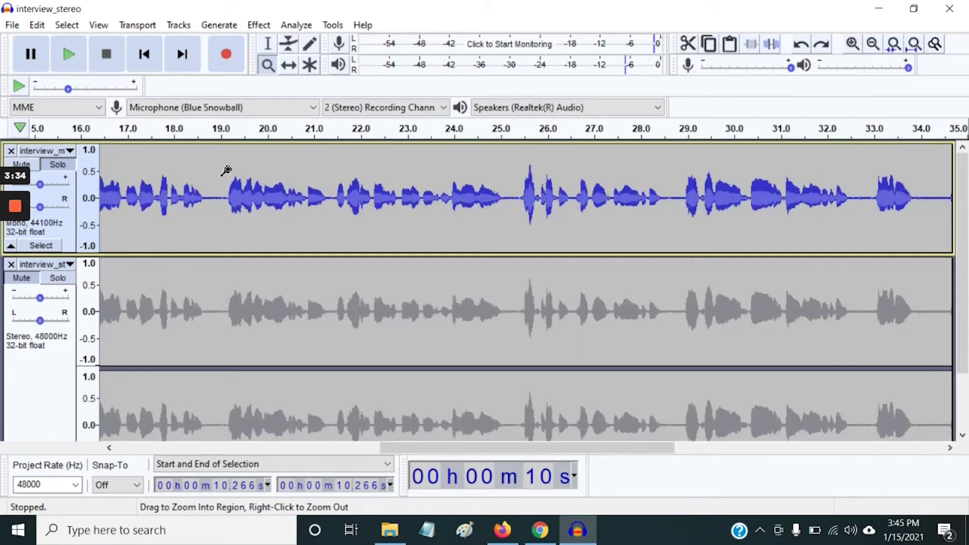
left_click_drag(227, 177, 308, 184)
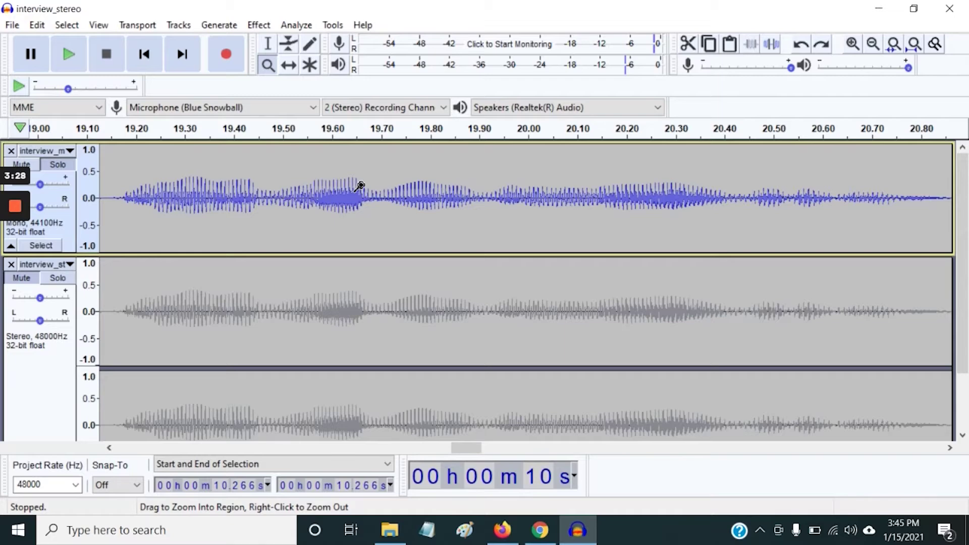
Briefly play from about 10.3 seconds, magnify the region from about 10.7 to 11.25 seconds, and start and stop playback again.
key("space")
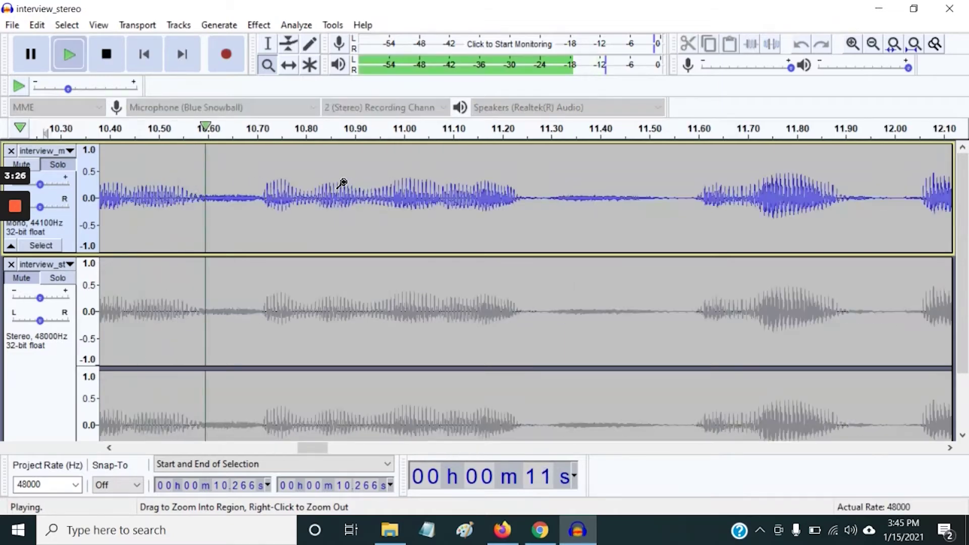
key("space")
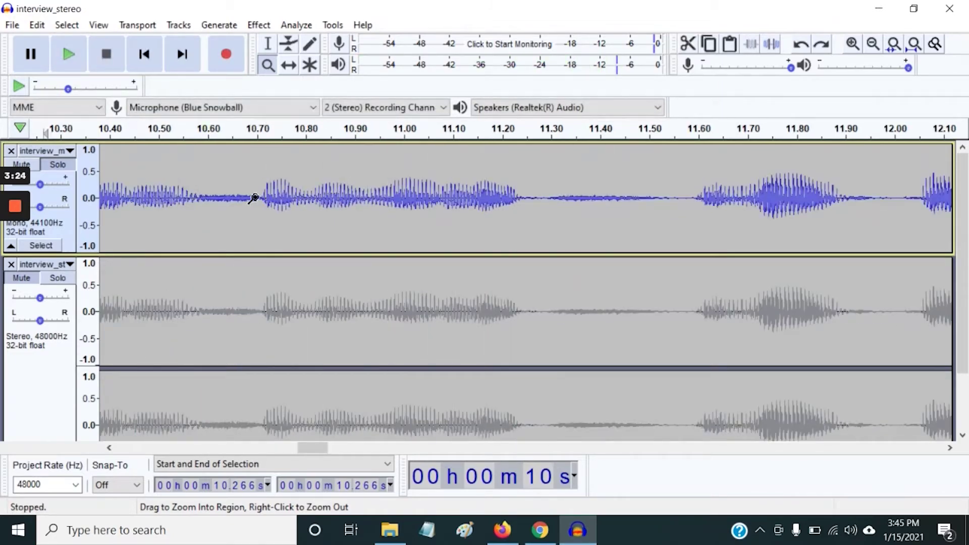
left_click_drag(253, 198, 530, 201)
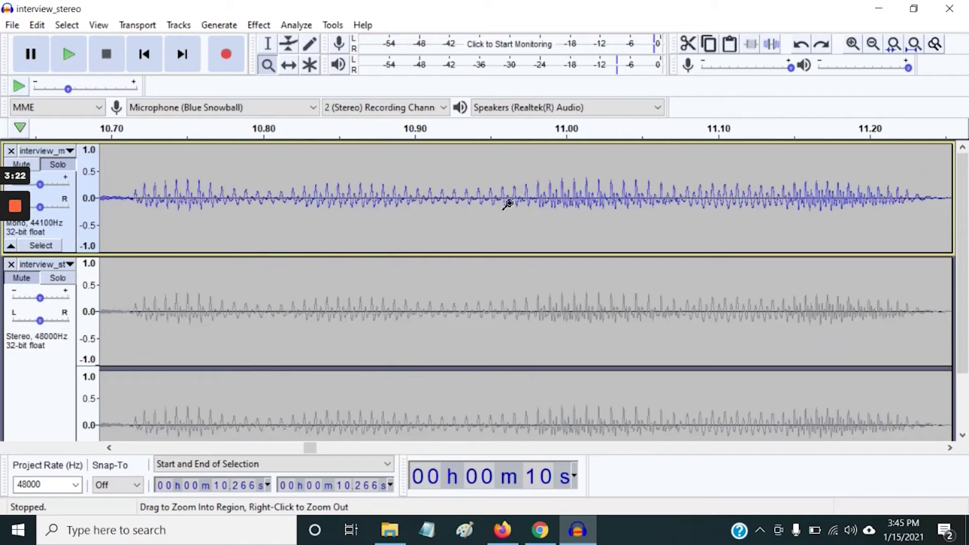
key("space")
key("space")
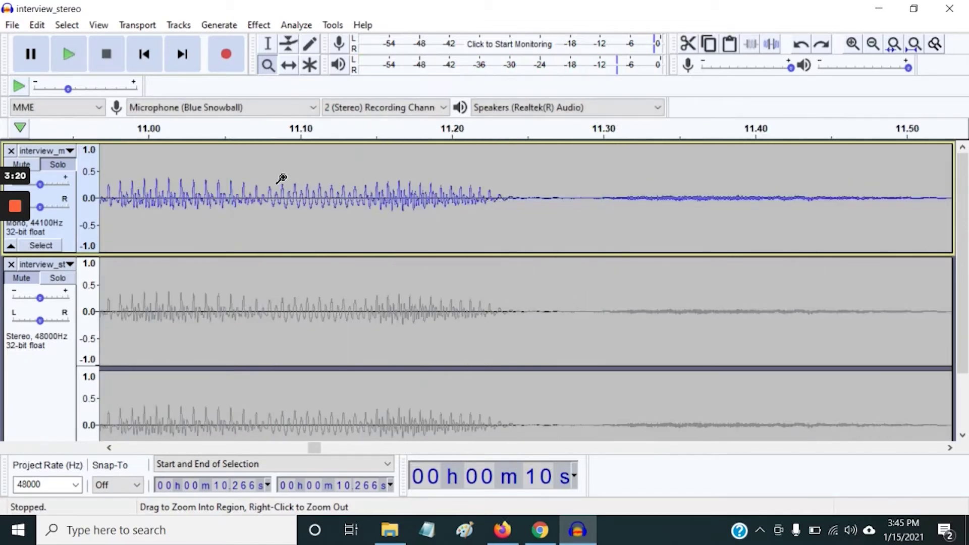
Zoom out around 11 seconds in interview_mono, then zoom in one level to show about 10.1 to 14.6 seconds.
left_click(282, 178, "shift")
left_click(284, 179, "shift")
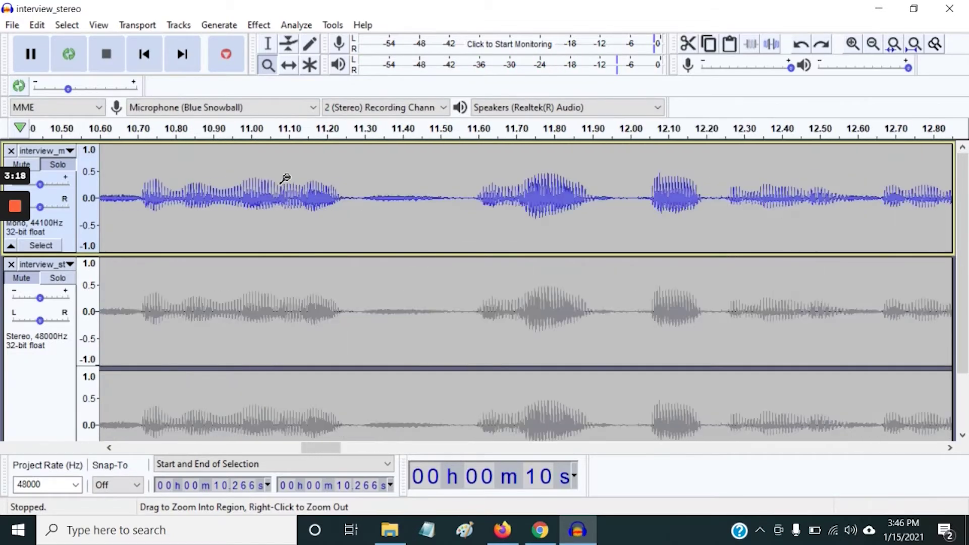
left_click(285, 178, "shift")
left_click(285, 178, "shift")
left_click(285, 178)
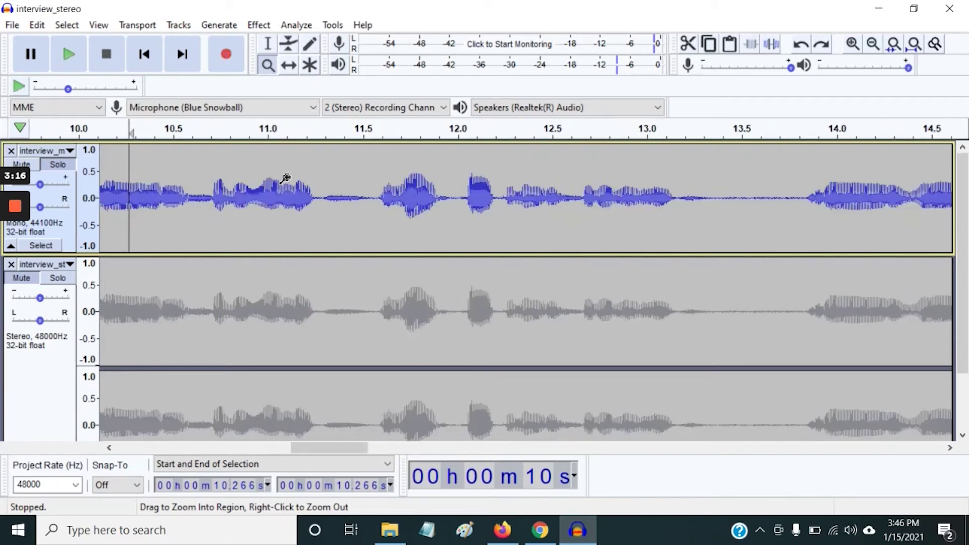
Zoom out around 11 seconds in interview_mono, then alternate zooming out and in to show about 0.5 to 20 seconds.
left_click(285, 178, "shift")
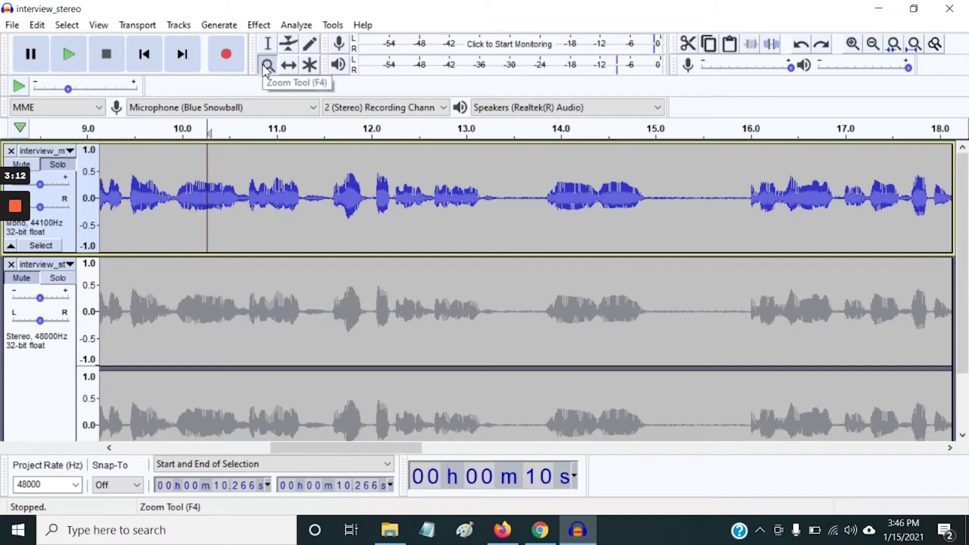
mouse_move(19, 253)
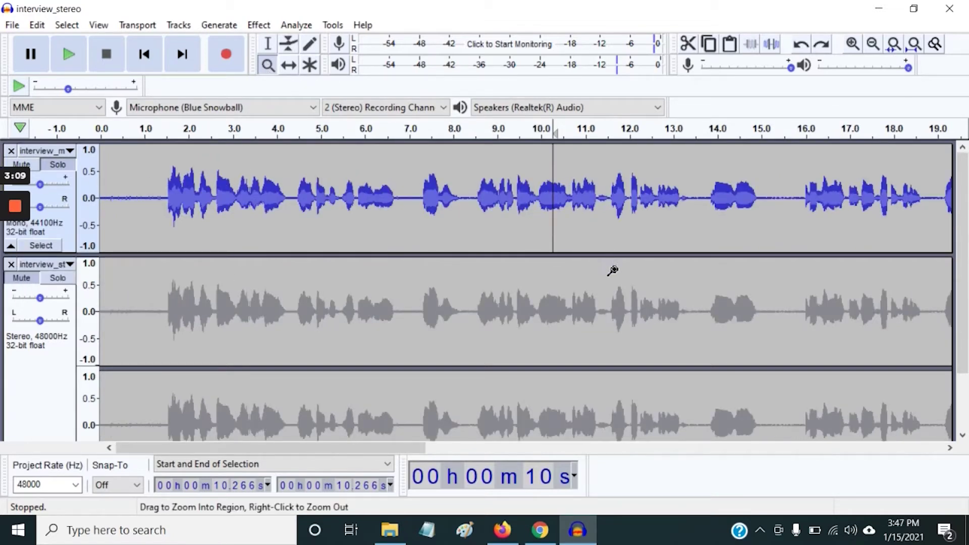
left_click(874, 51)
left_click(864, 49)
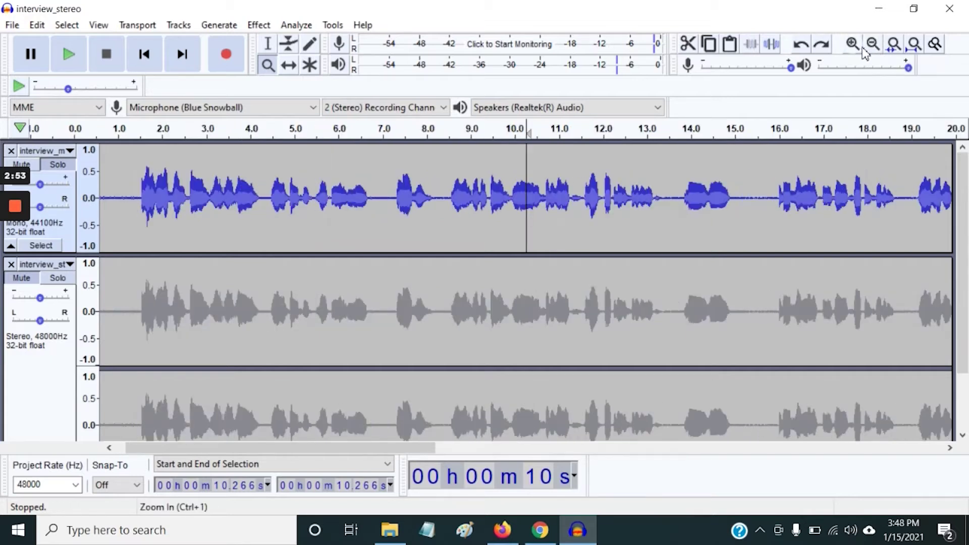
left_click(874, 50)
left_click(864, 49)
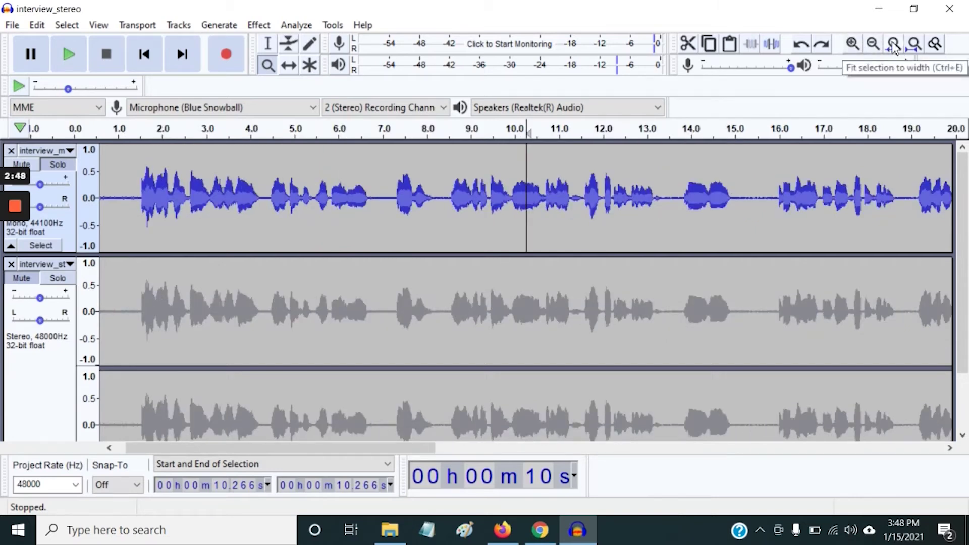
Try fitting the selection to the window width with no audio selected, both before and after zooming in one level.
left_click(893, 45)
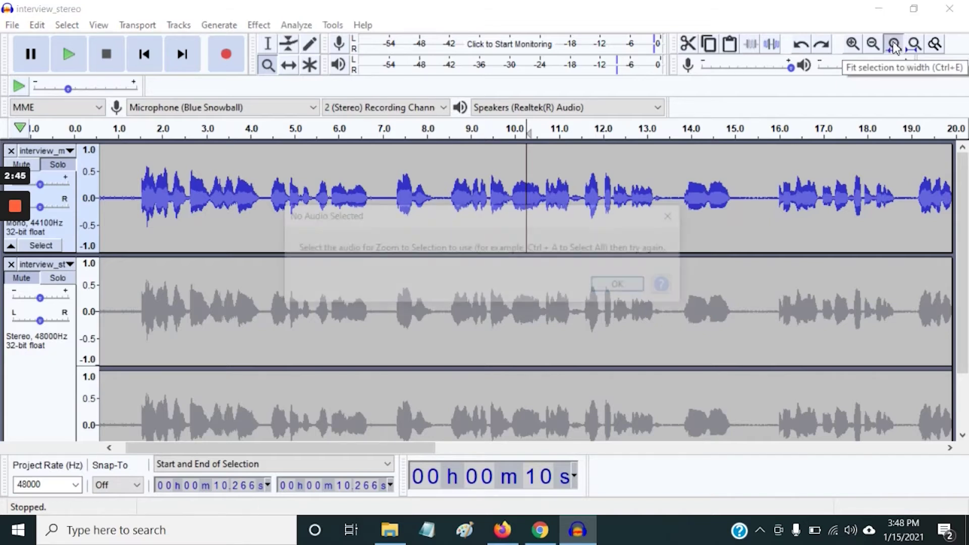
left_click(624, 286)
left_click(853, 43)
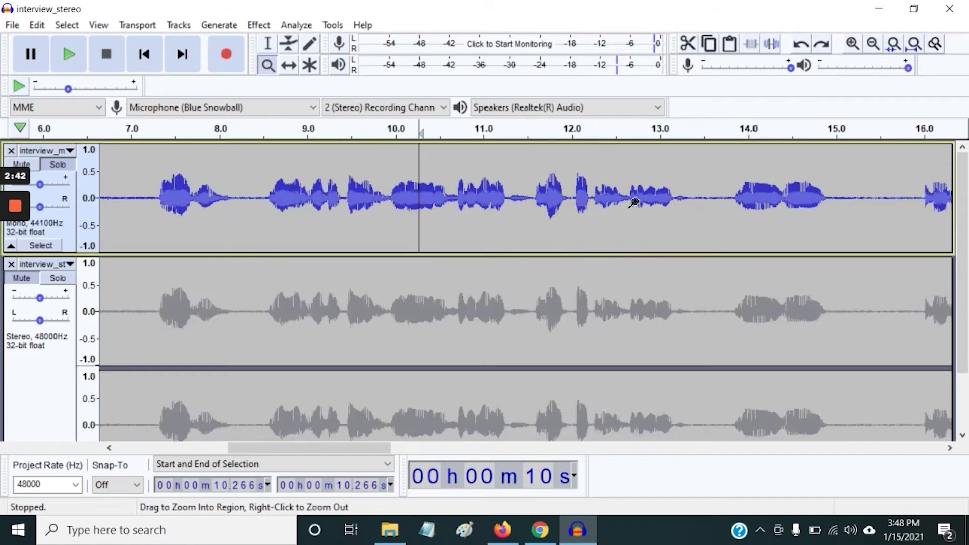
left_click(895, 46)
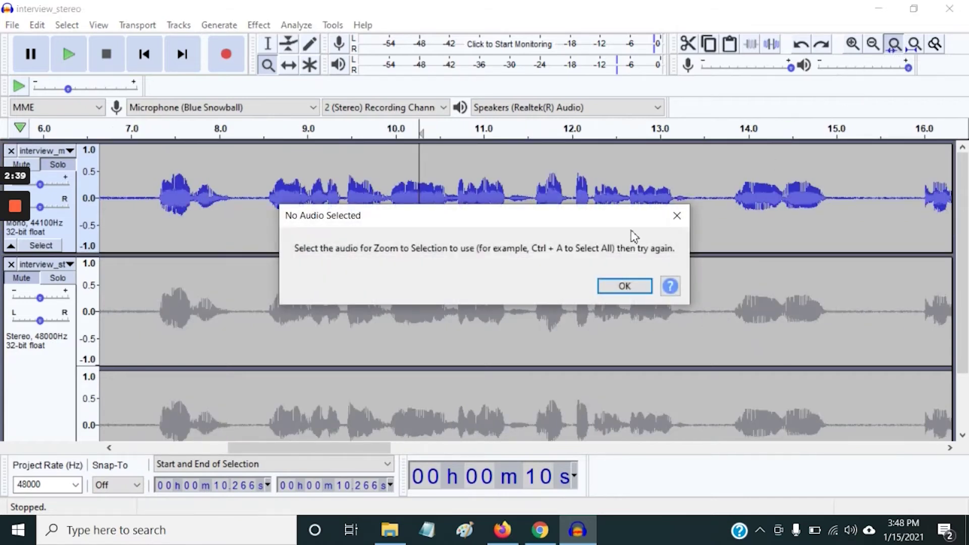
left_click(624, 286)
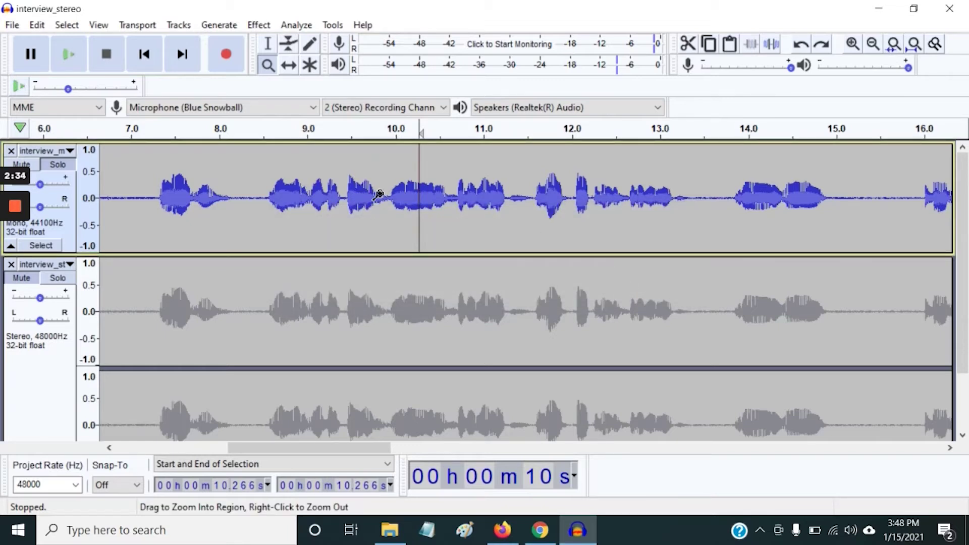
Select all audio in both tracks, then fit first the selection and then the whole project to the window width.
key("ctrl+a")
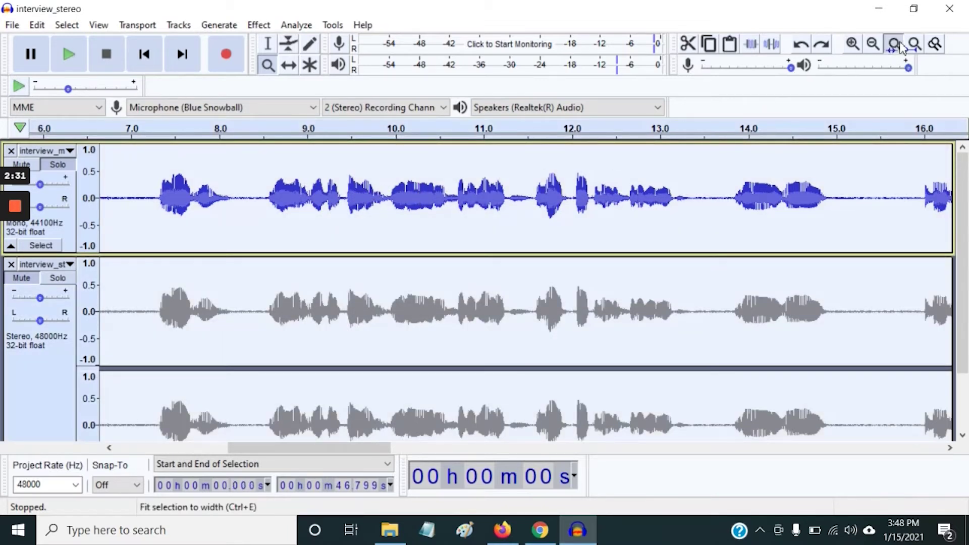
left_click(893, 46)
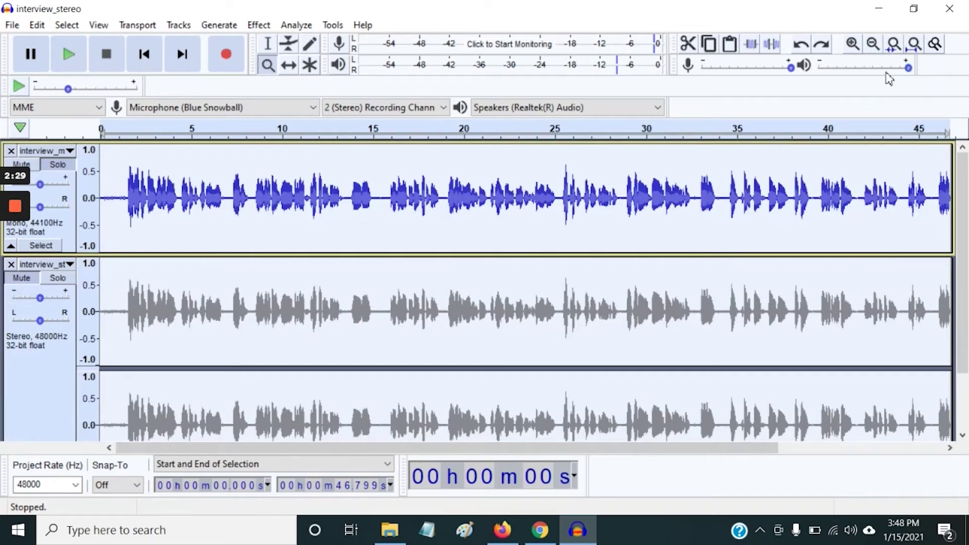
left_click(915, 45)
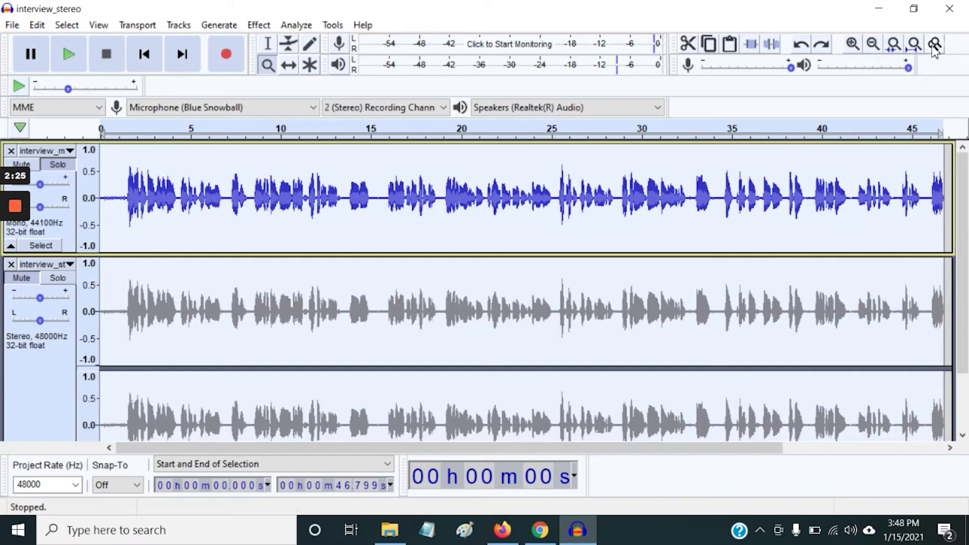
Use Zoom Toggle twice to switch the tracks between its two preset zoom levels.
left_click(935, 46)
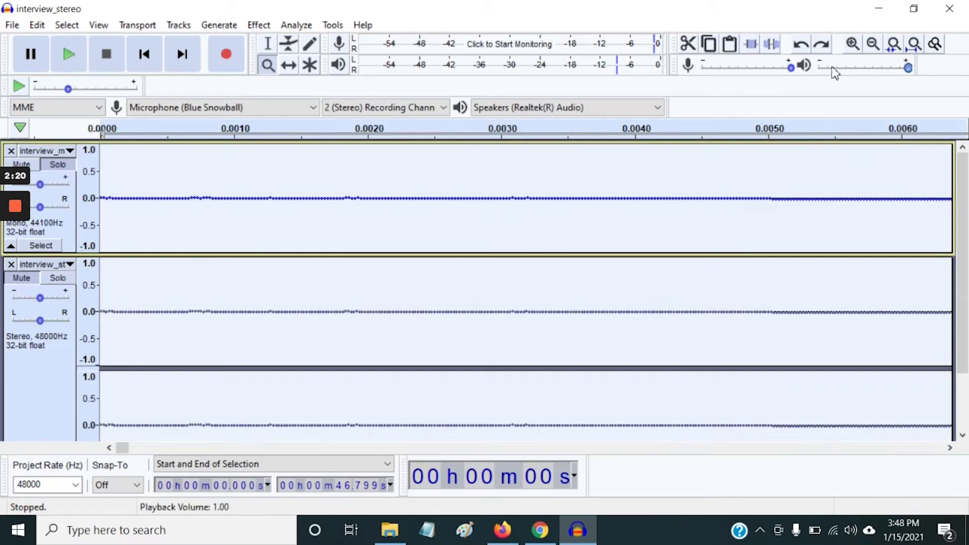
left_click(935, 45)
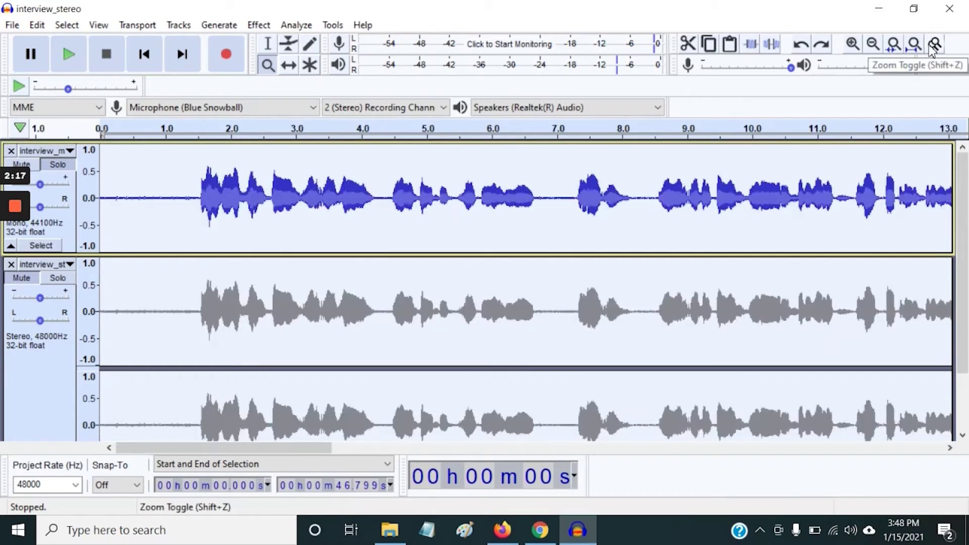
mouse_move(7, 213)
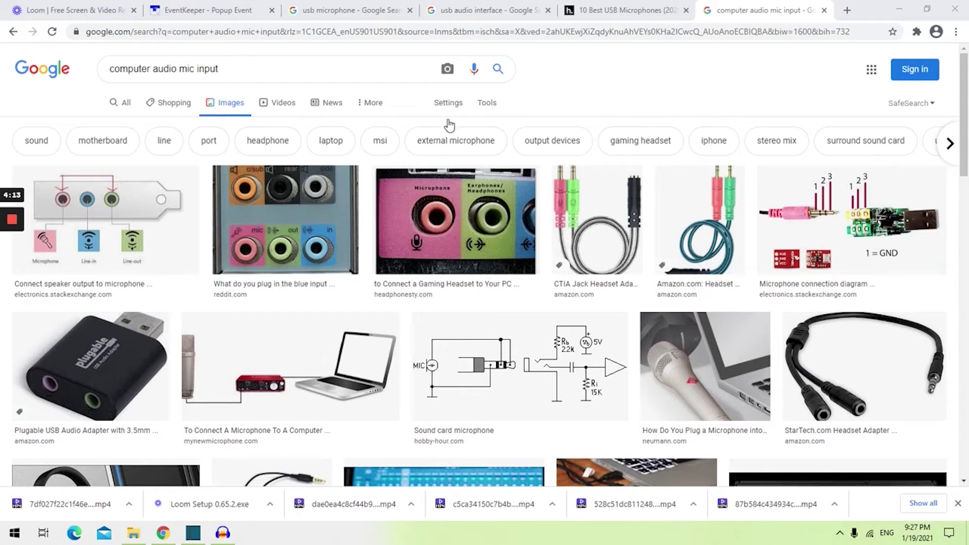
Switch to Chrome and look through the computer audio mic input images and the 10 Best USB Microphones buyer's guide.
scroll(531, 269, "down", 1)
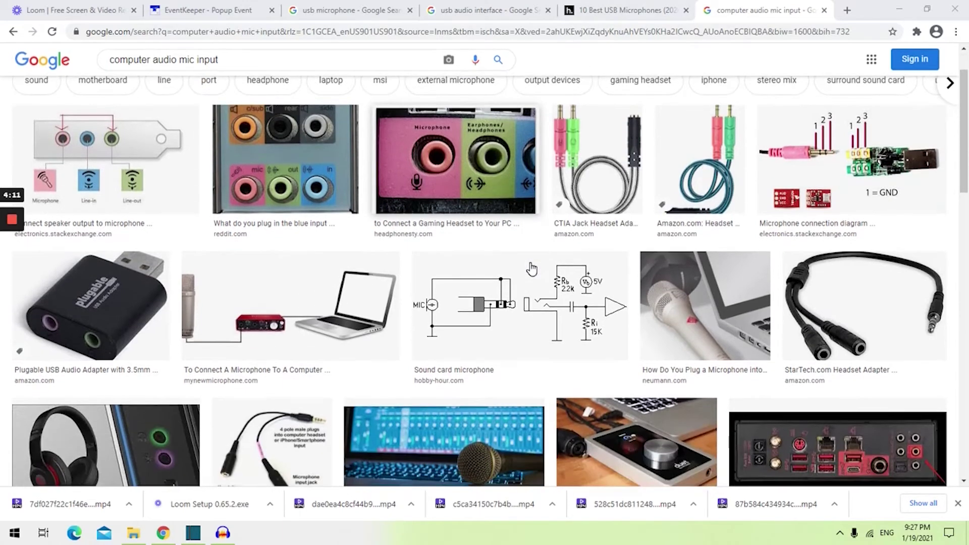
scroll(532, 269, "down", 1)
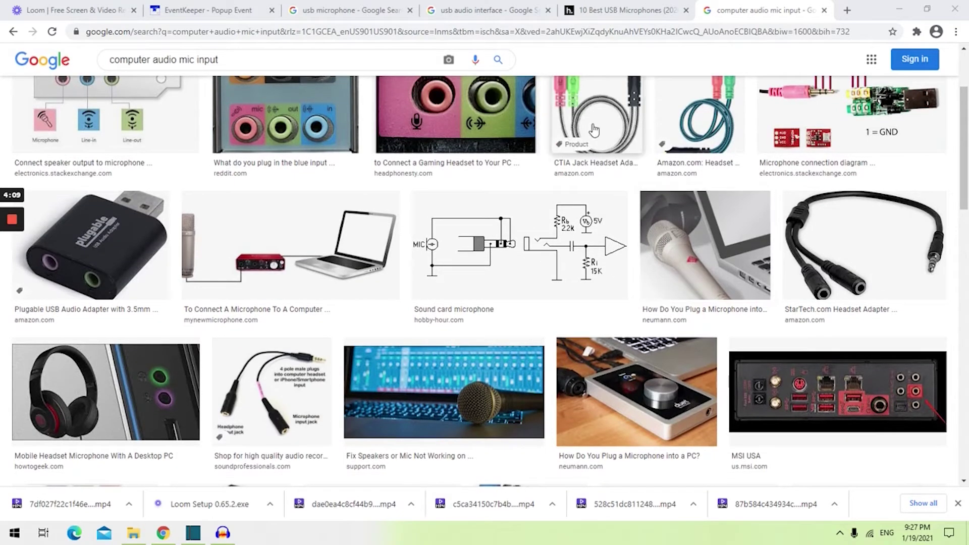
left_click(611, 7)
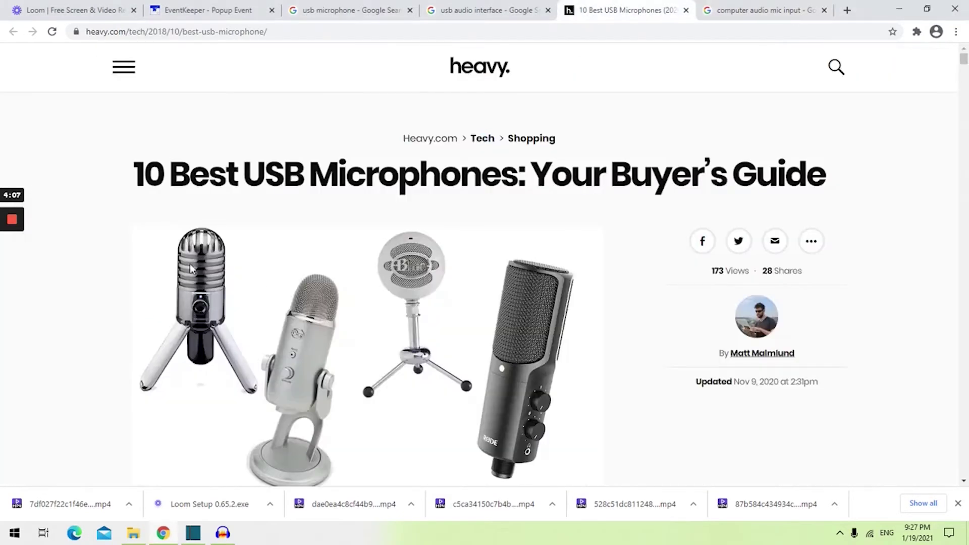
scroll(228, 284, "down", 1)
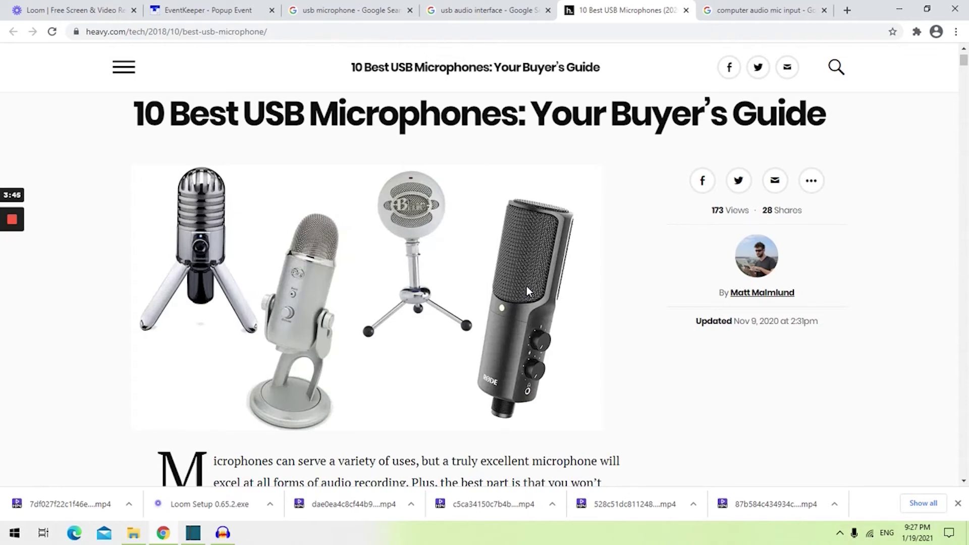
Compare the USB audio interface image results with the microphones in the USB microphone buyer's guide.
left_click(433, 4)
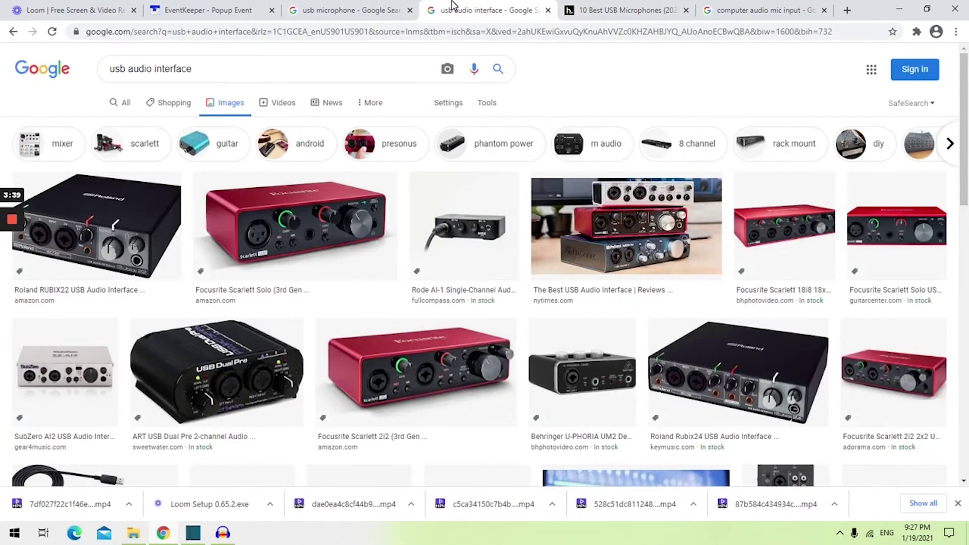
left_click(606, 10)
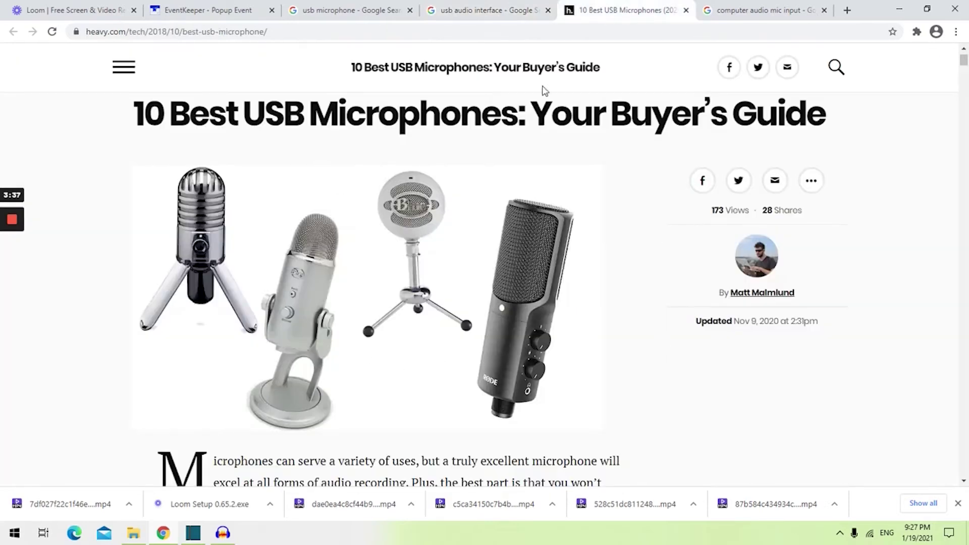
left_click(483, 11)
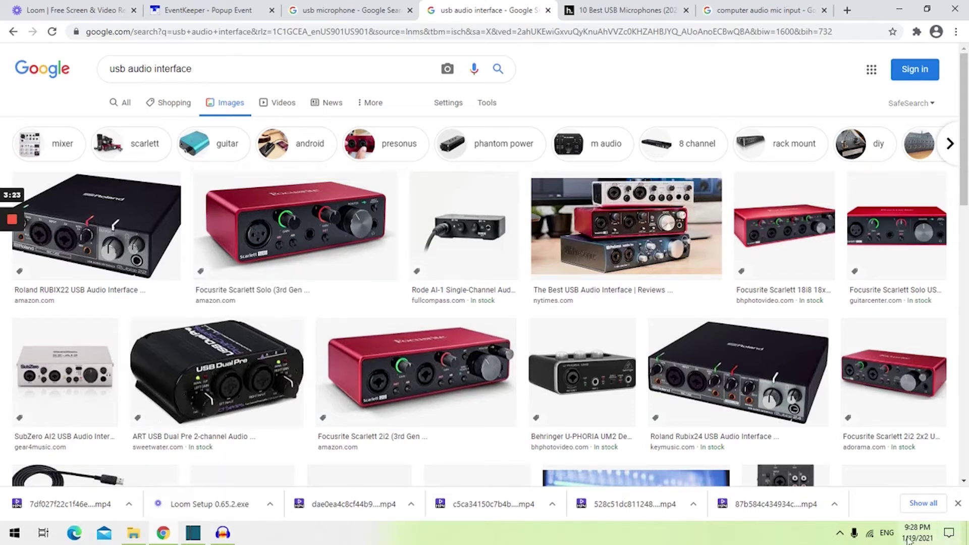
left_click(13, 268)
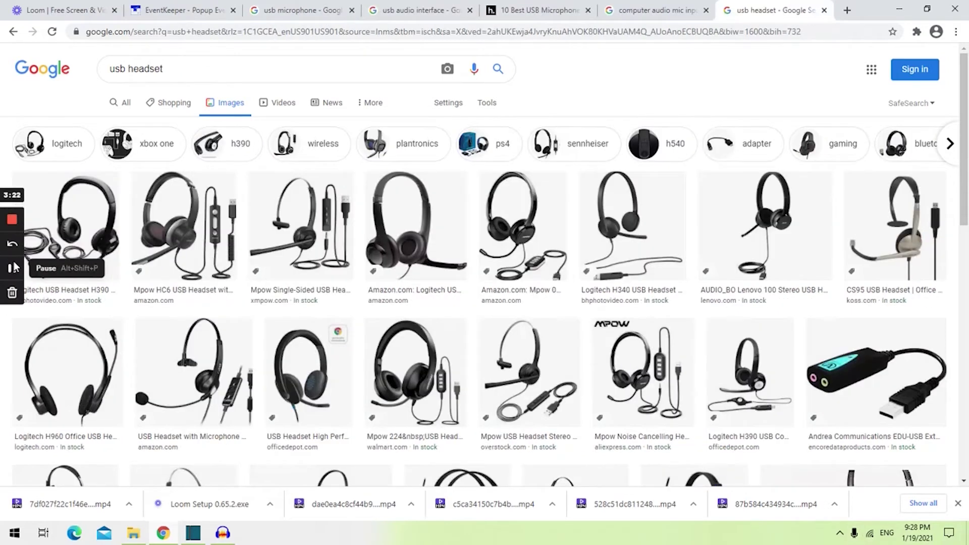
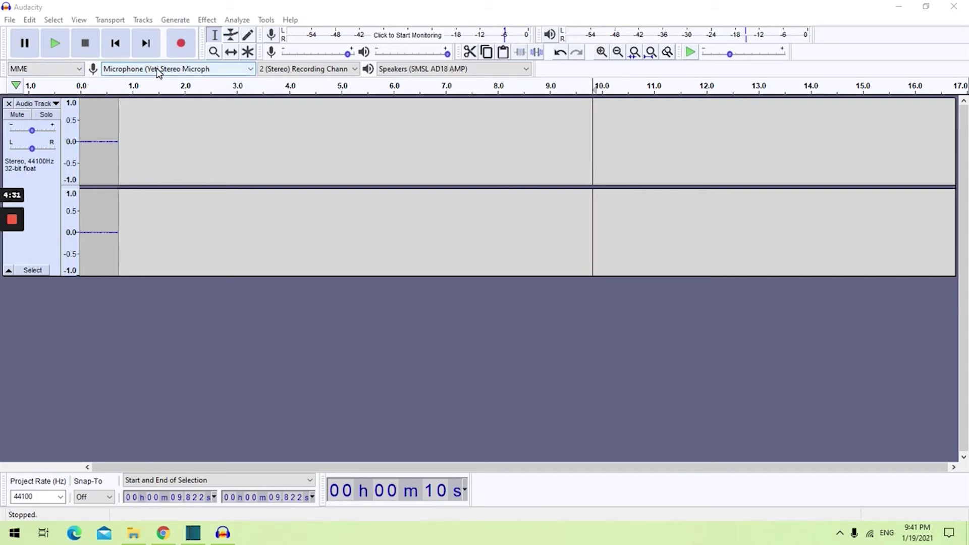
In Audacity, choose the Yeti Stereo Microphone as recording device and review the available playback devices and recording channels.
left_click(157, 70)
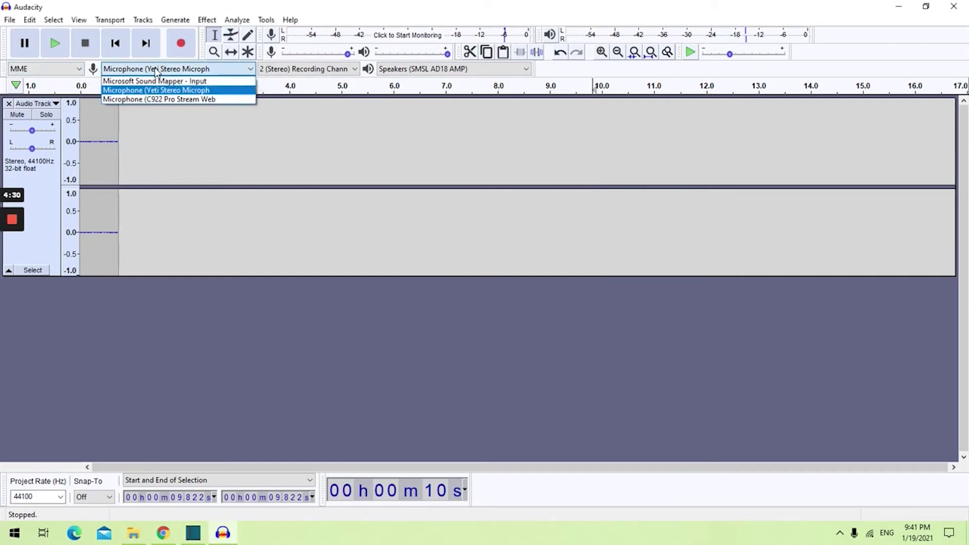
left_click(177, 92)
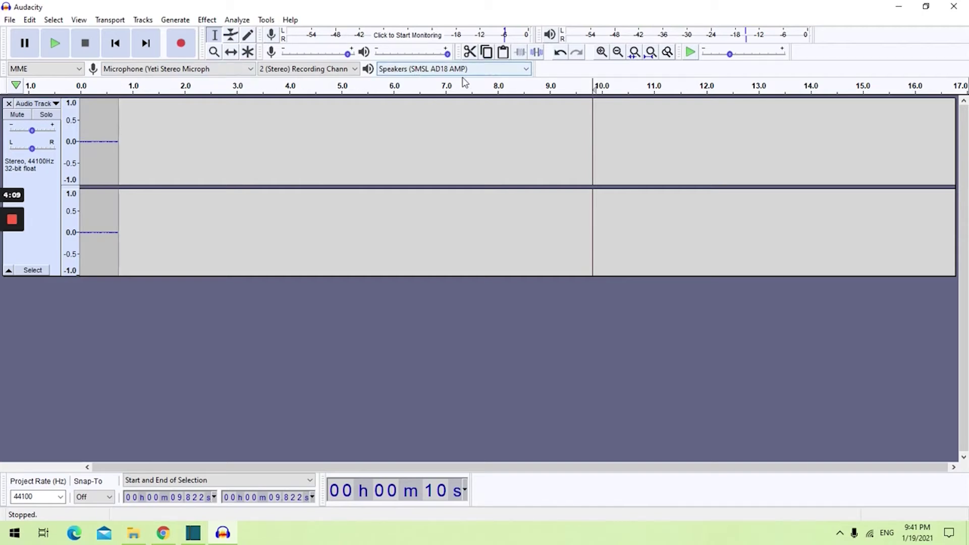
left_click(480, 71)
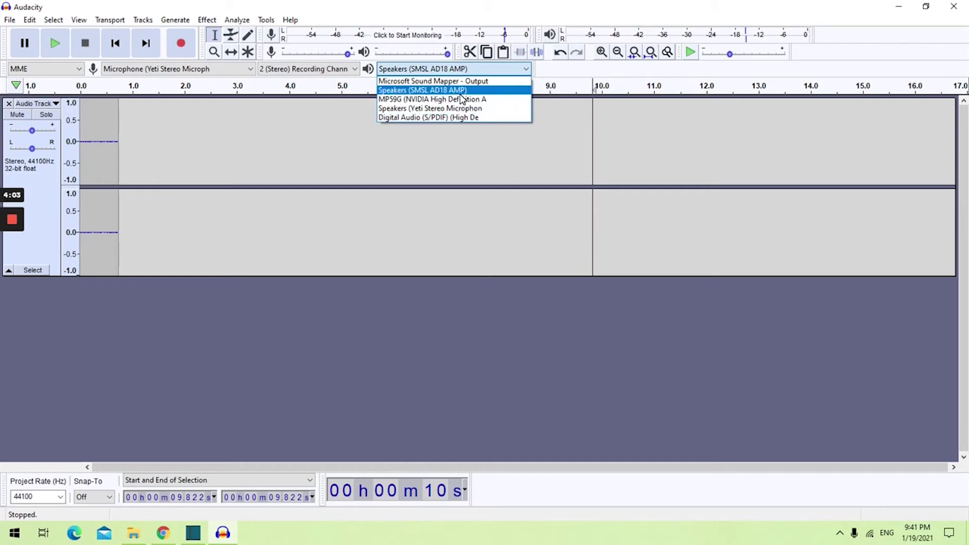
left_click(345, 87)
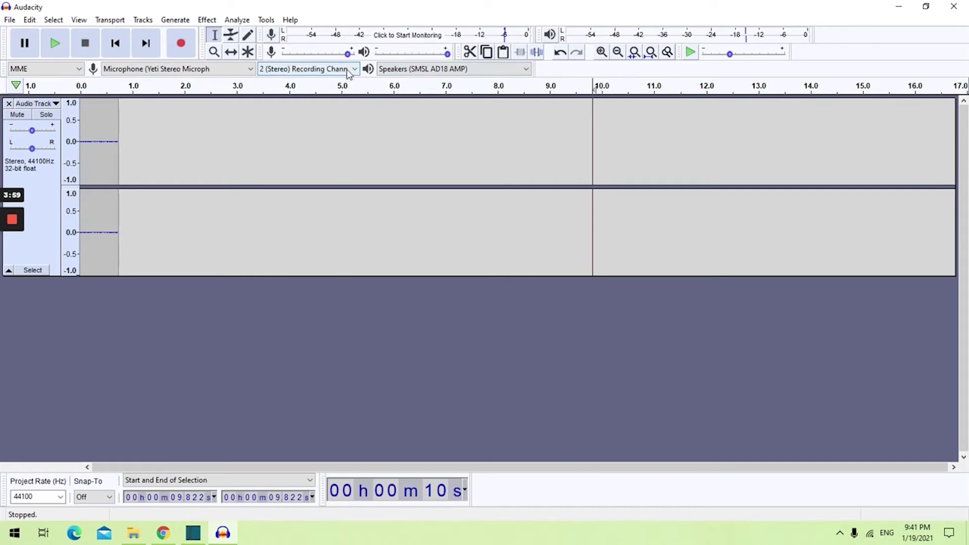
left_click(348, 70)
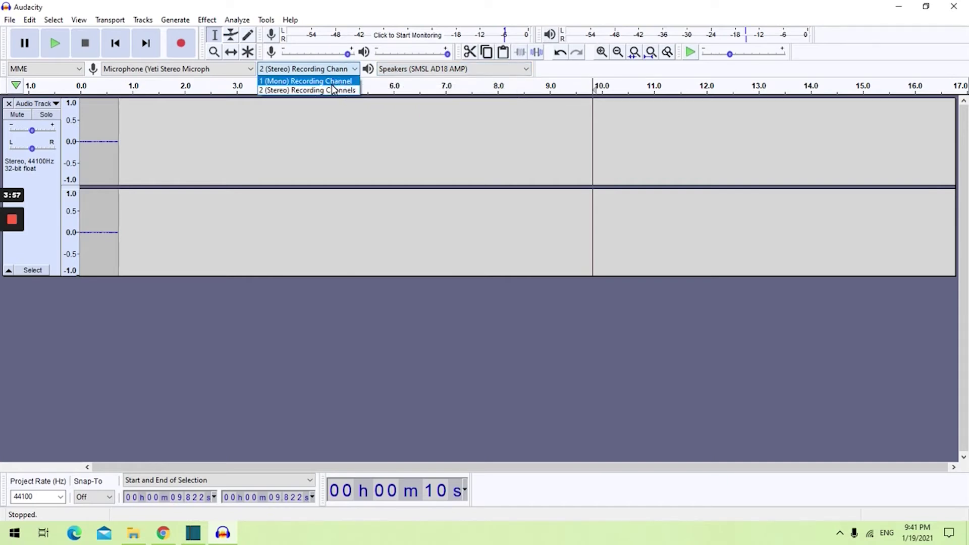
left_click(242, 87)
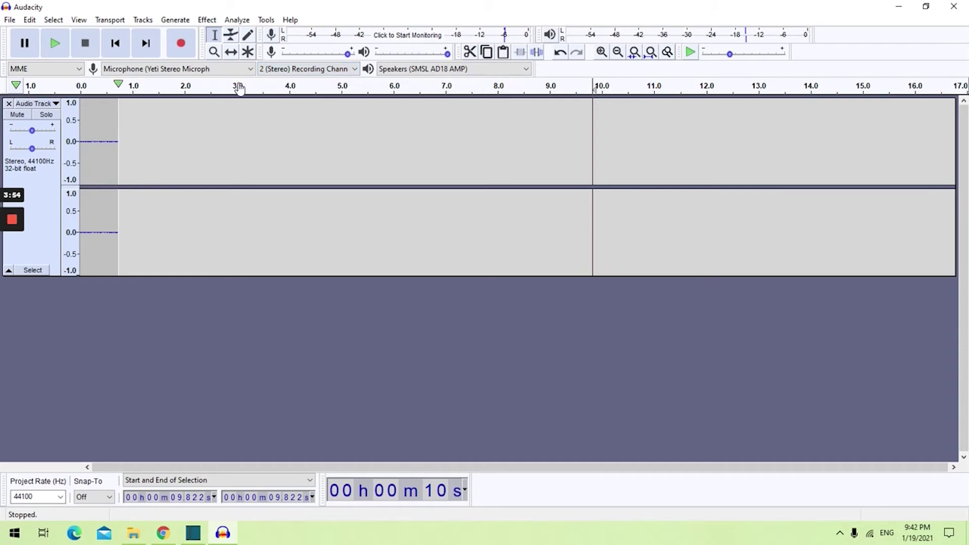
Open the Devices preferences, examine the available recording devices, and accept the dialog.
left_click(29, 20)
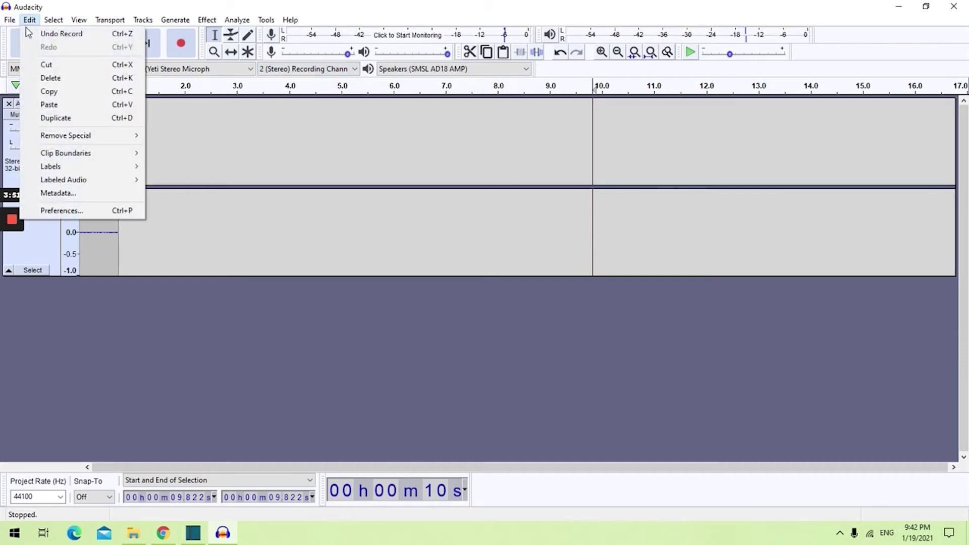
left_click(30, 21)
left_click(29, 21)
left_click(72, 212)
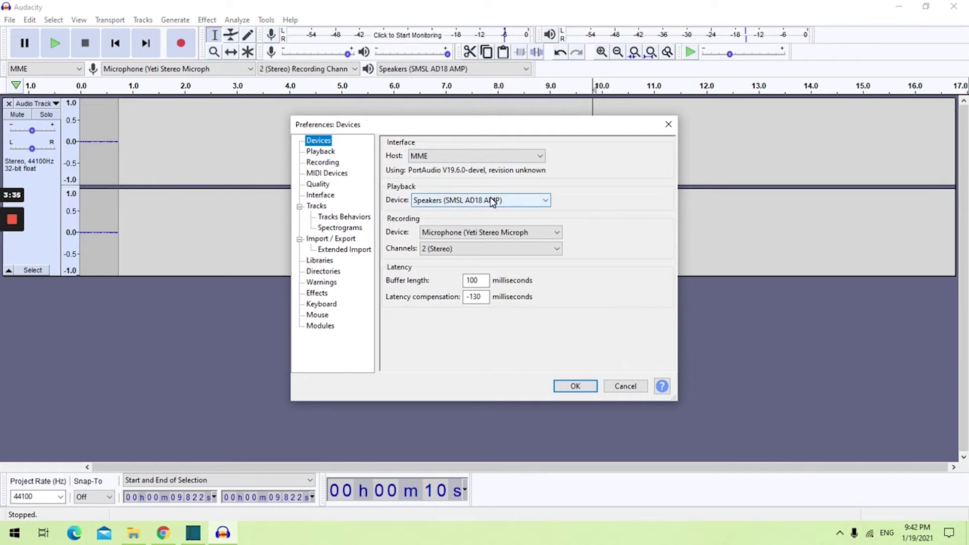
left_click(488, 236)
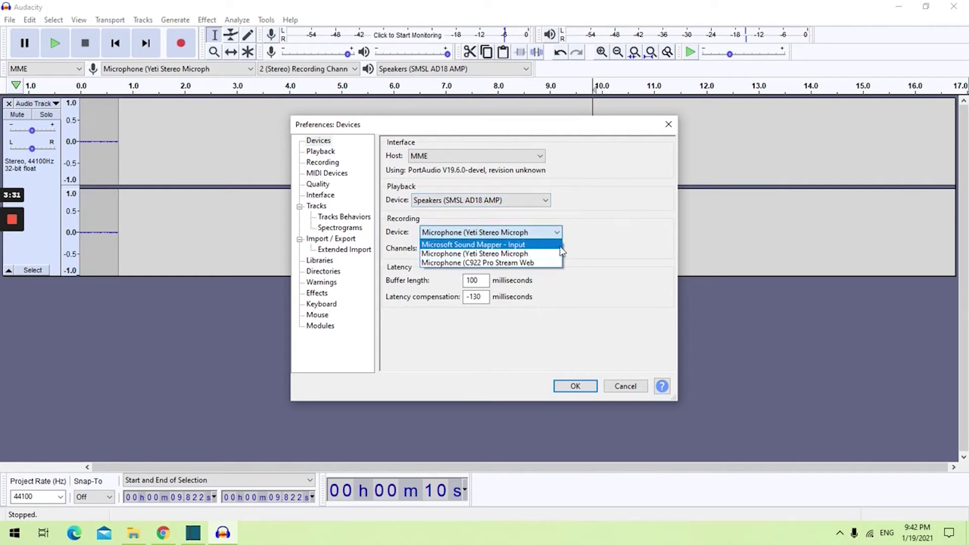
left_click(628, 242)
left_click(576, 387)
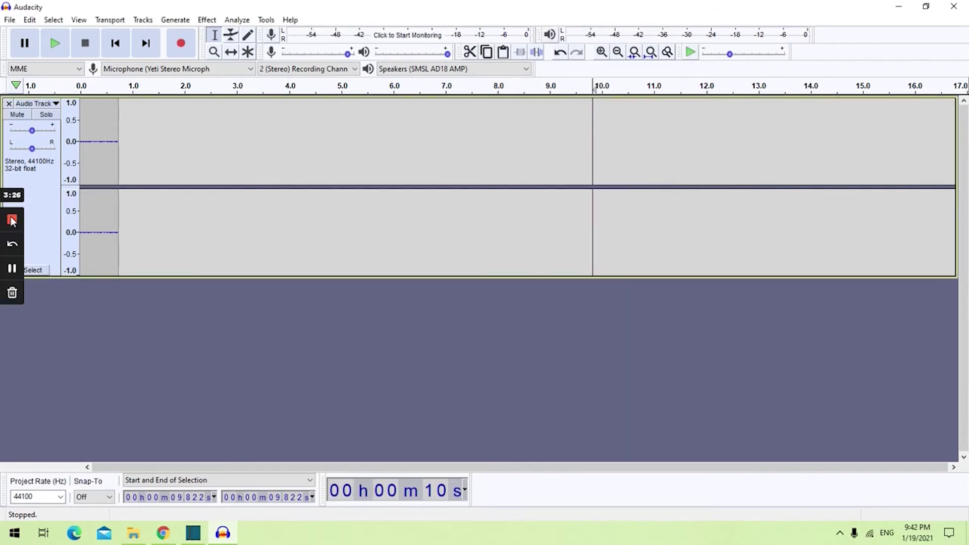
Start recording in the existing stereo track and lower the recording volume to 0.19.
left_click(182, 44)
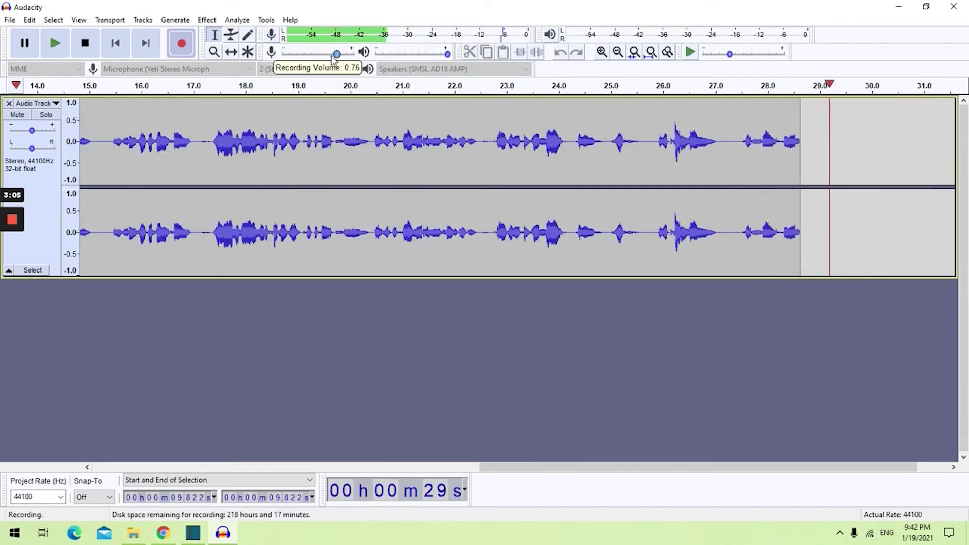
left_click_drag(348, 53, 294, 55)
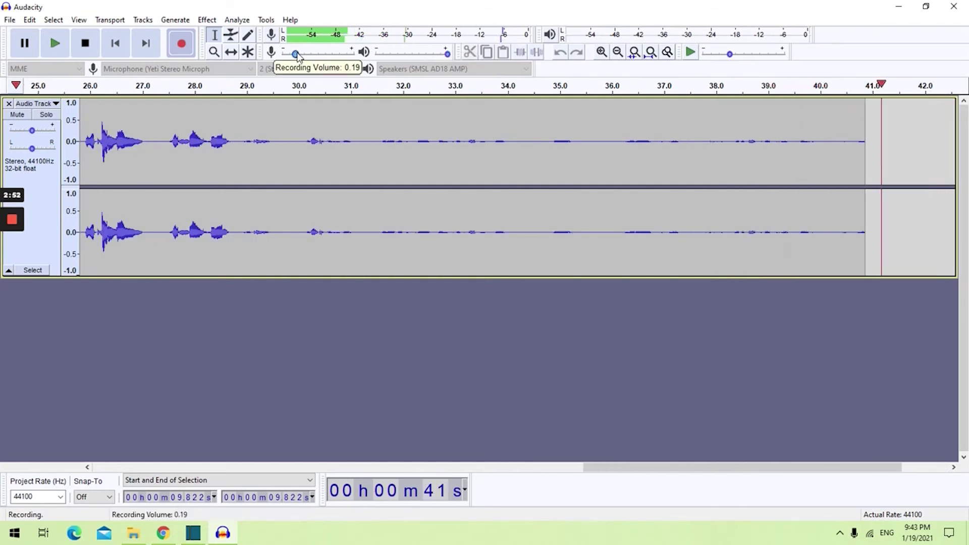
Raise the recording volume to its maximum, briefly test it at 0.69, restore the maximum and stop the recording.
left_click_drag(297, 54, 369, 53)
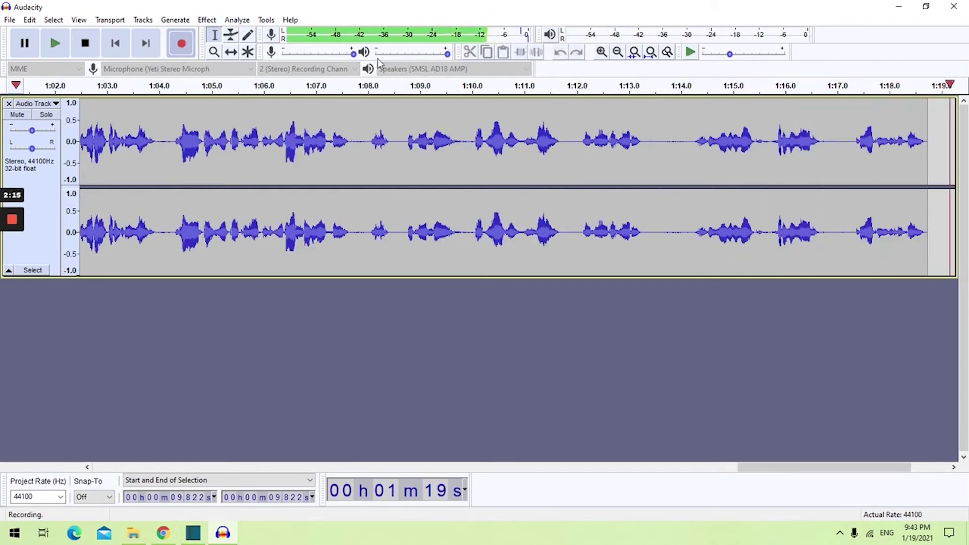
left_click_drag(352, 53, 331, 53)
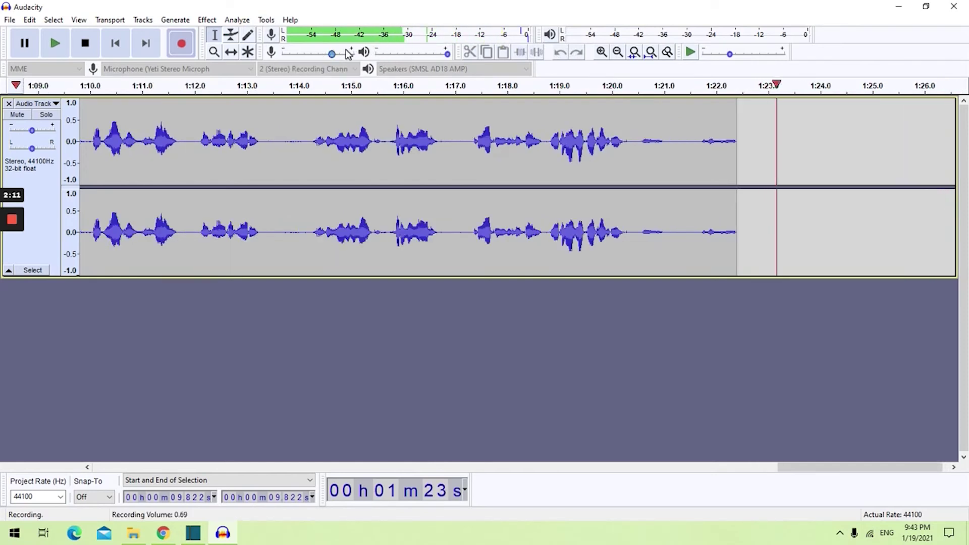
left_click_drag(334, 54, 356, 54)
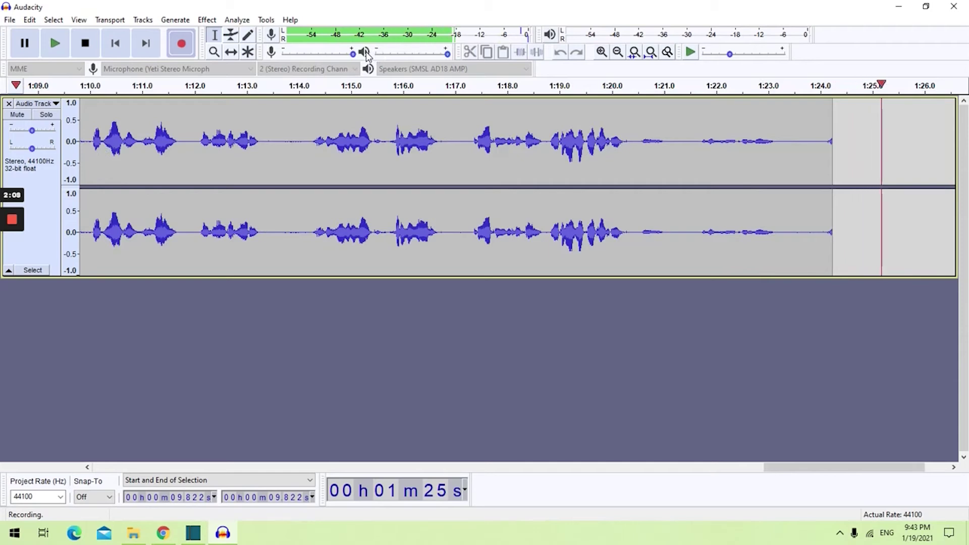
mouse_move(447, 56)
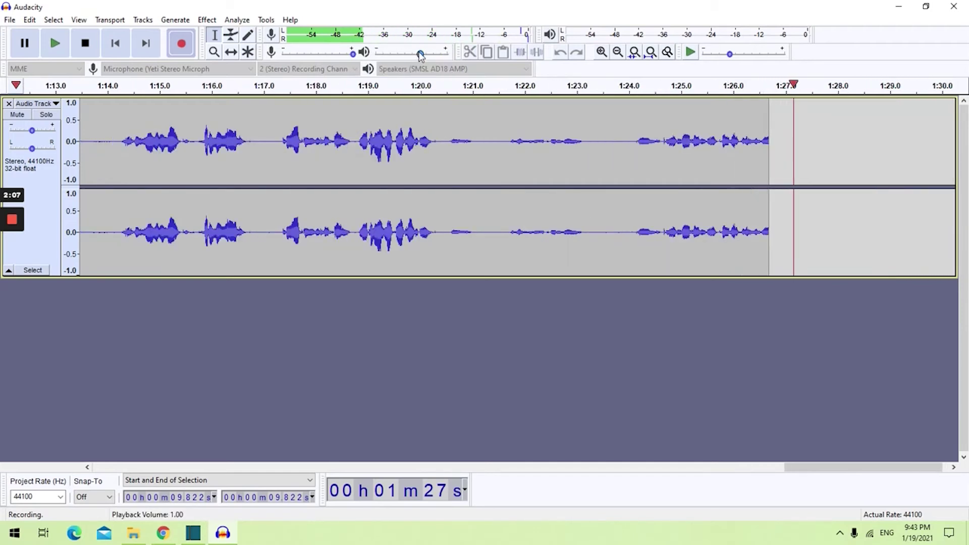
left_click(84, 43)
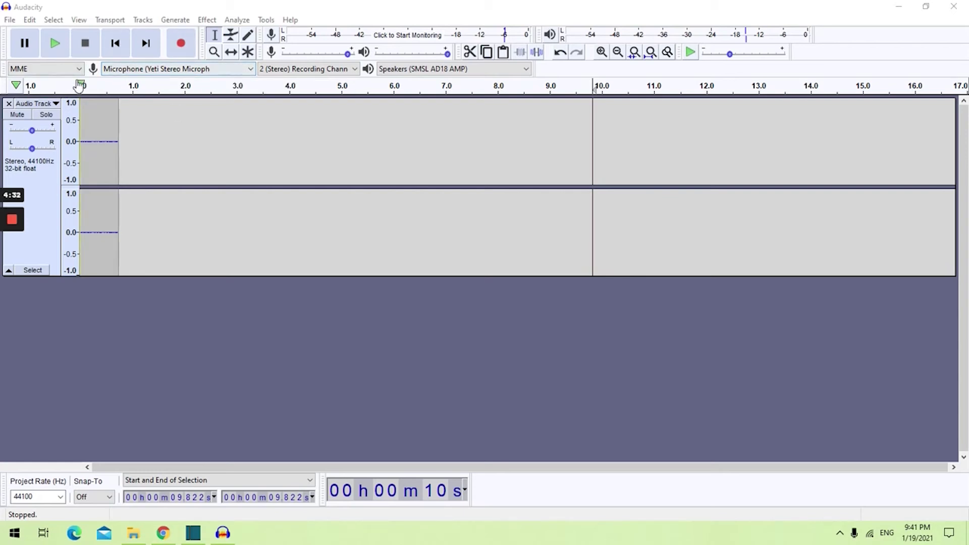
Choose the Yeti Stereo Microphone as recording device, and look through the available playback devices and recording channel options.
left_click(157, 69)
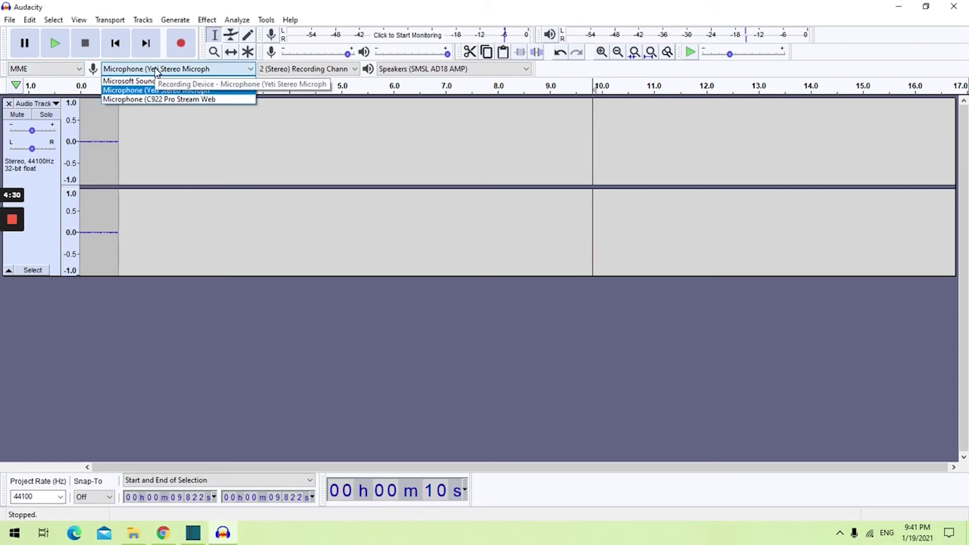
left_click(178, 91)
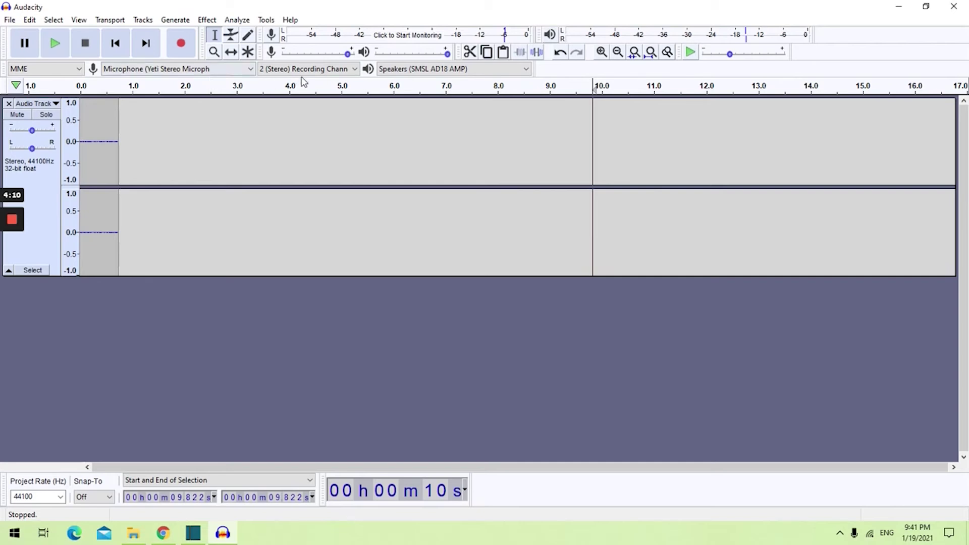
left_click(481, 70)
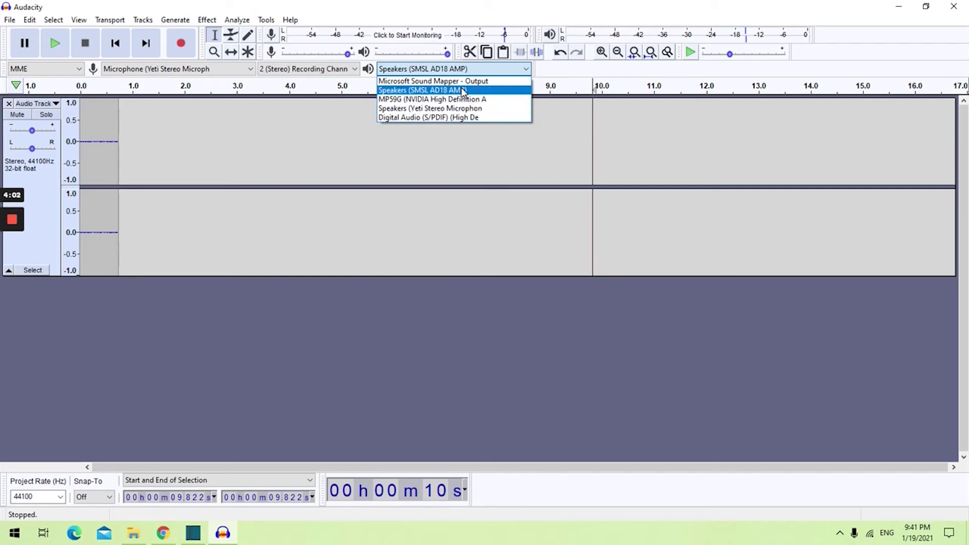
left_click(344, 88)
left_click(349, 71)
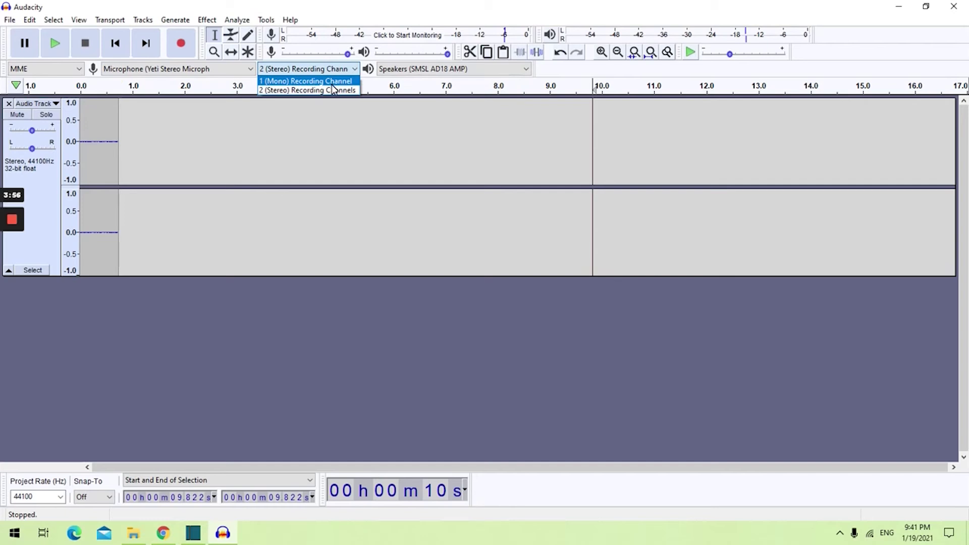
left_click(239, 88)
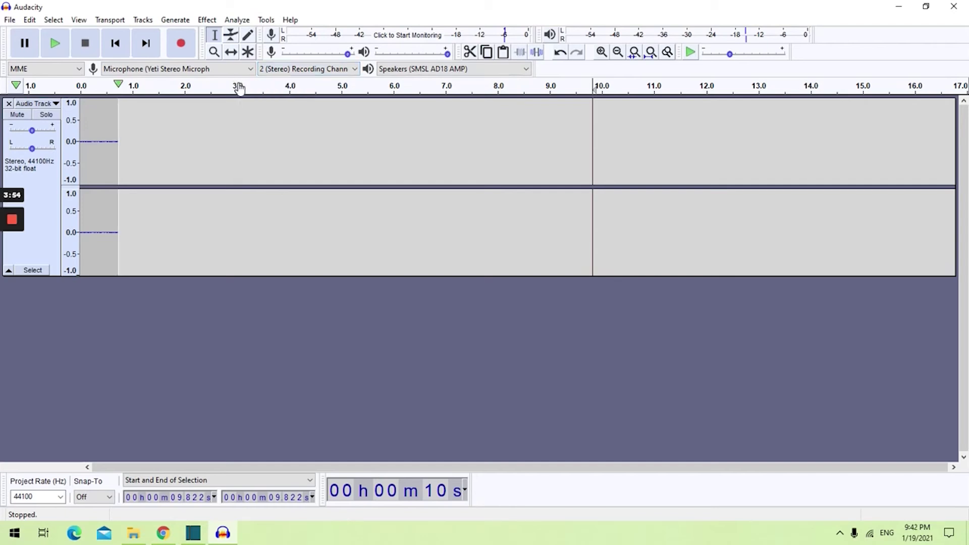
Open the Devices preferences, look through the list of recording devices, and accept the dialog with its settings.
left_click(28, 23)
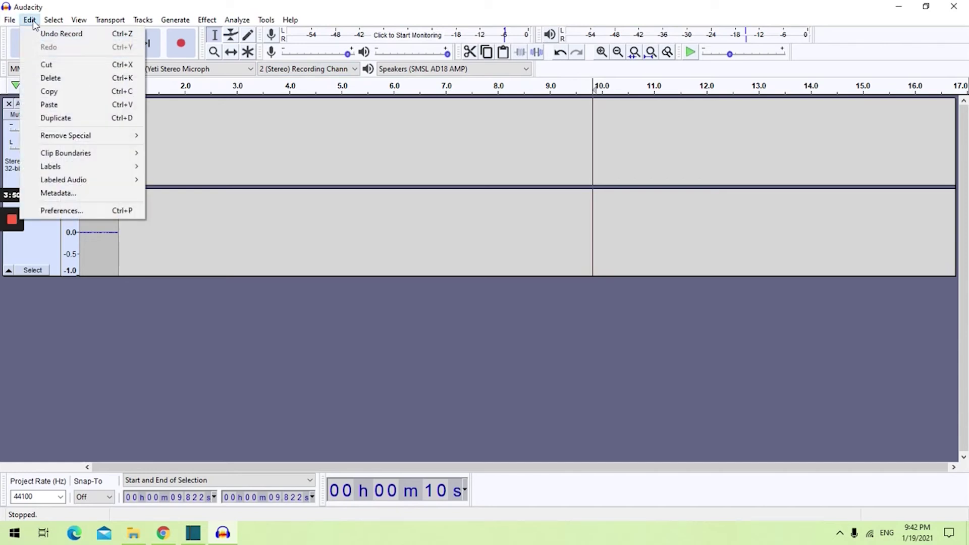
left_click(31, 21)
left_click(31, 21)
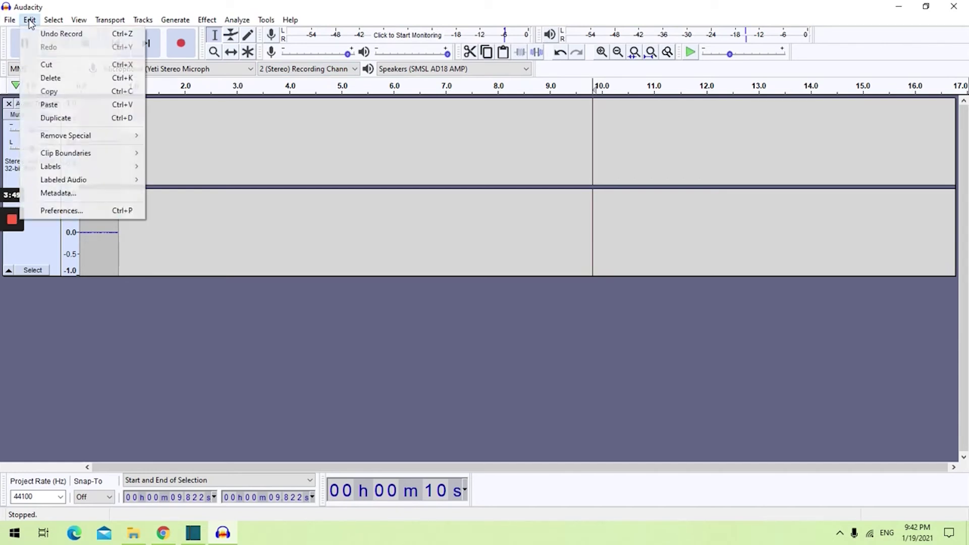
left_click(72, 212)
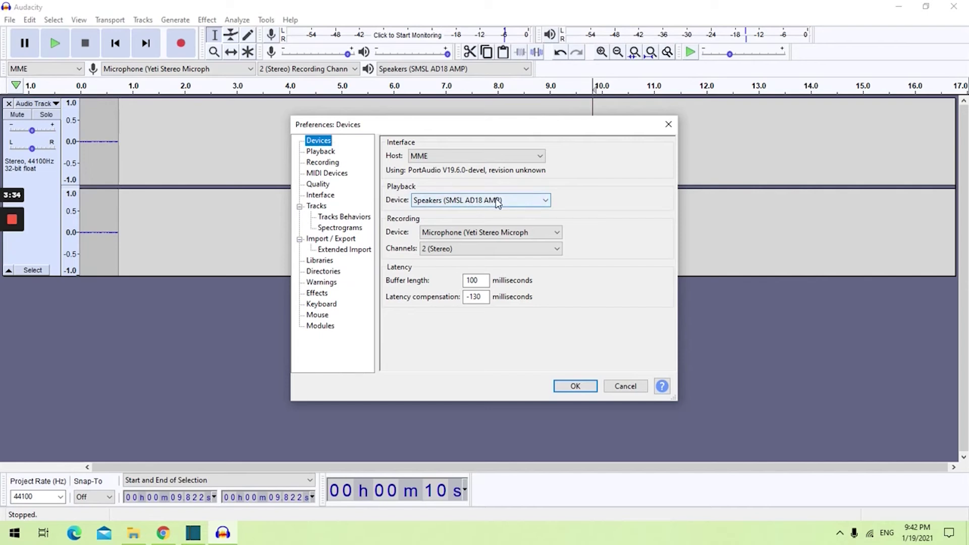
left_click(489, 237)
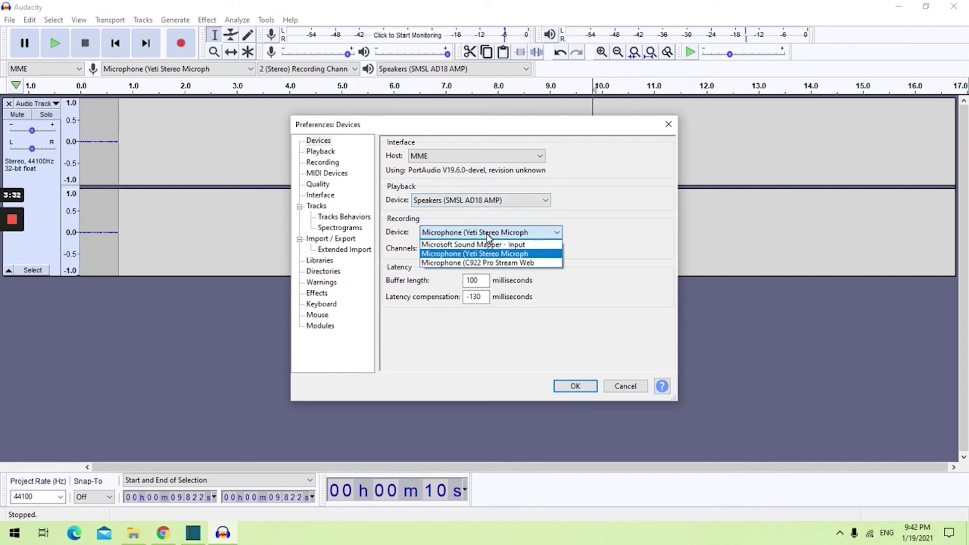
left_click(629, 241)
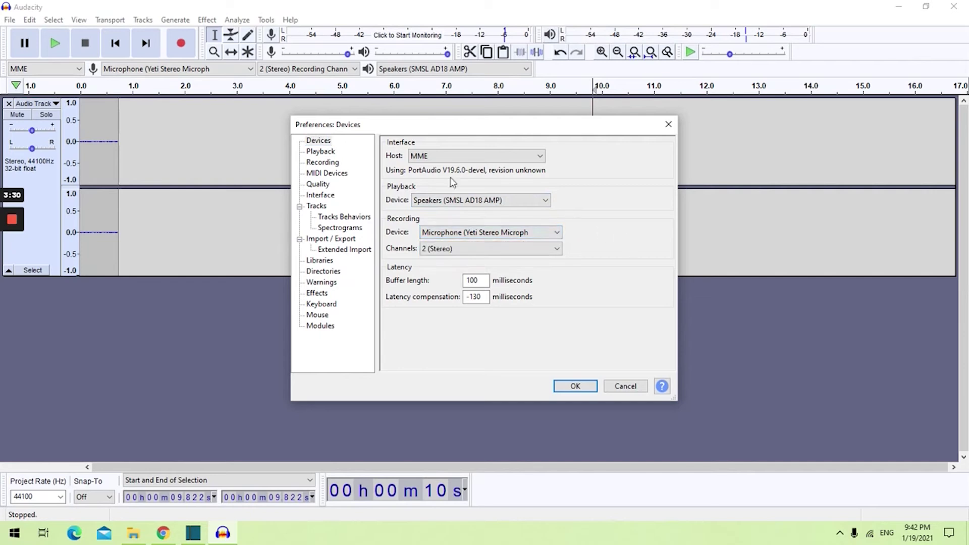
left_click(577, 386)
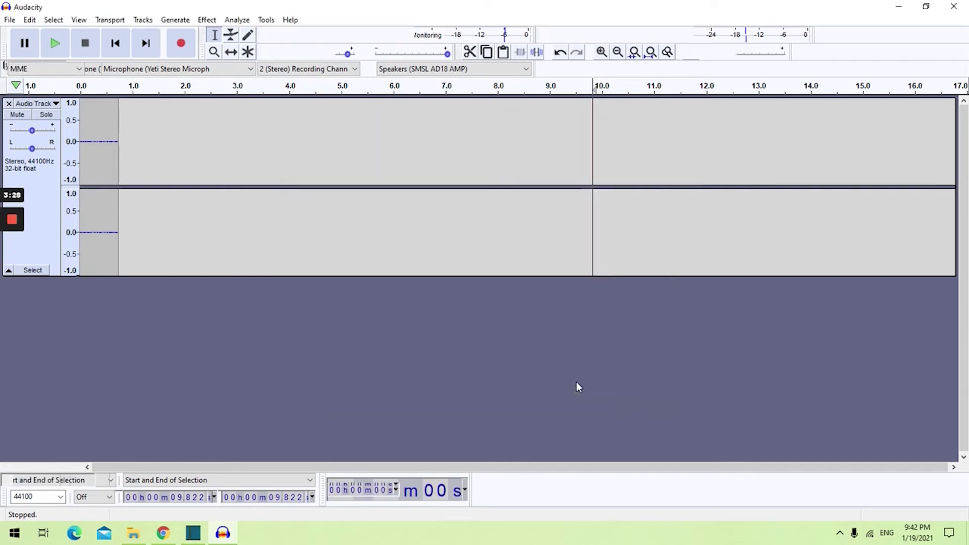
Start a new recording in the existing stereo track and reduce the recording volume to 0.19.
mouse_move(12, 220)
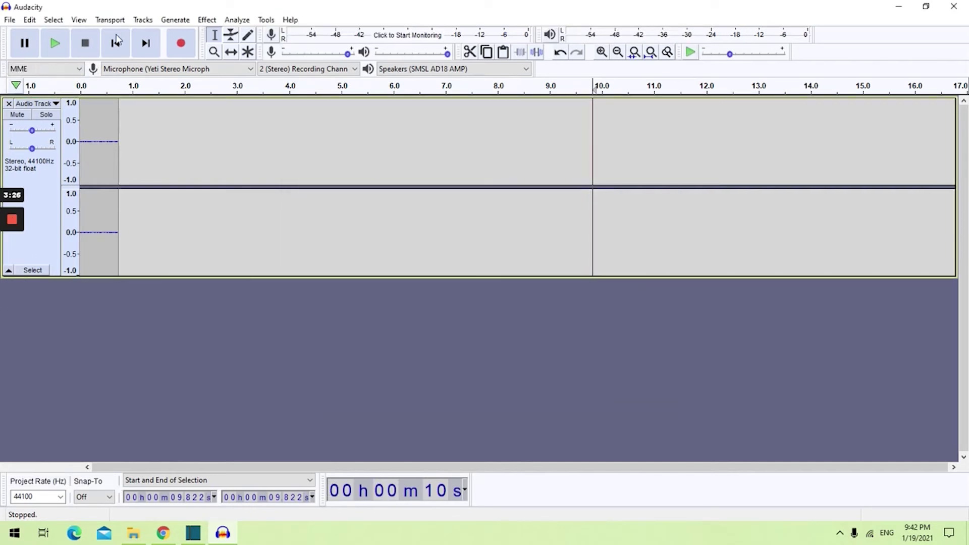
left_click(182, 45)
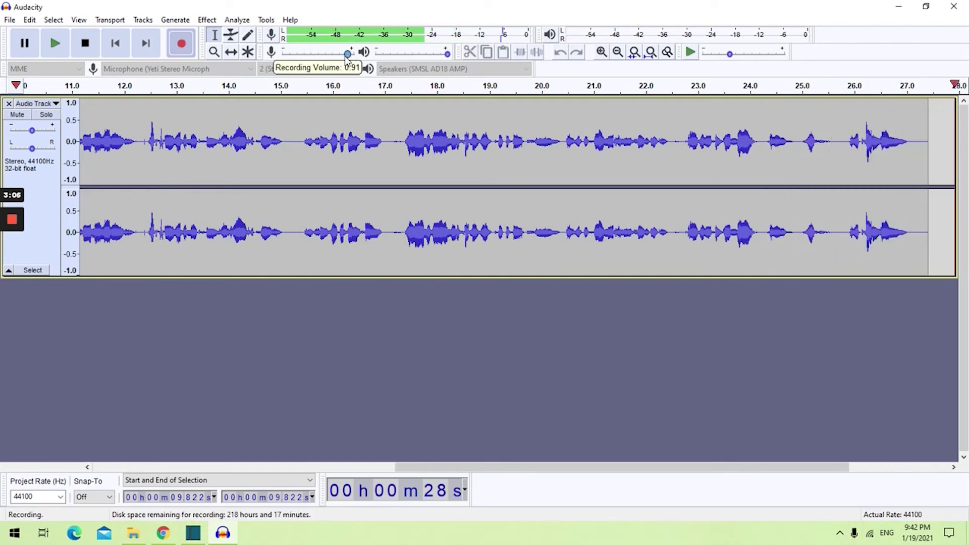
left_click_drag(338, 59, 292, 58)
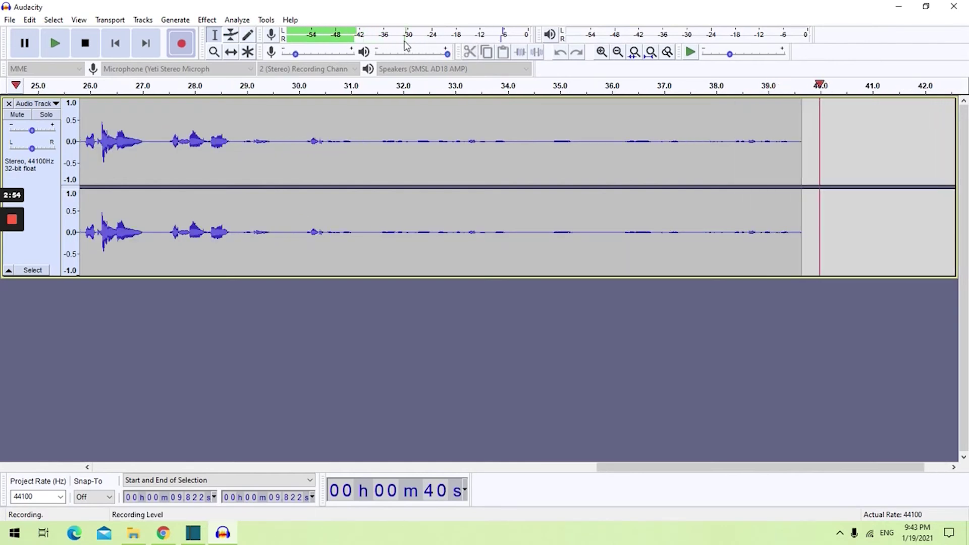
Set the recording volume to 1.00 after trying 0.69, try a lower playback volume, and stop recording.
left_click_drag(297, 54, 373, 53)
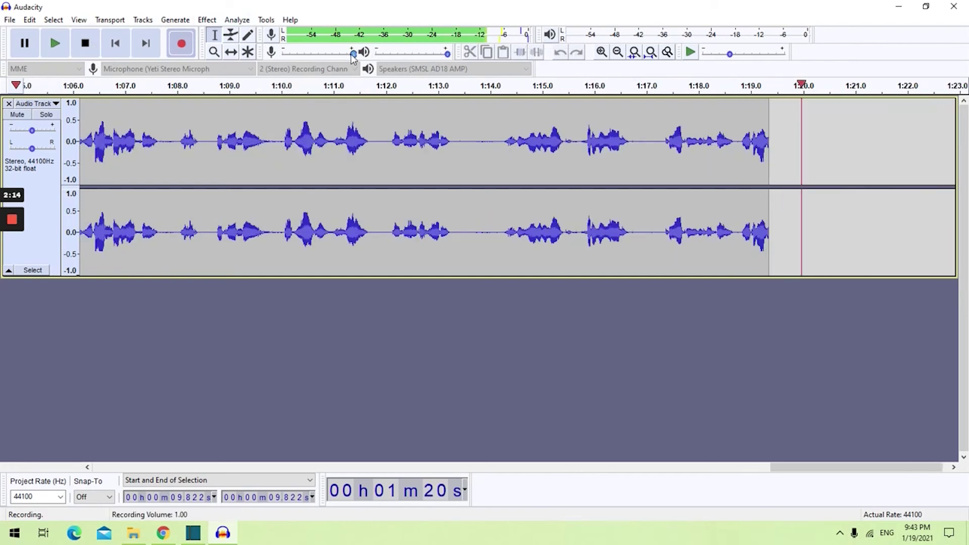
left_click_drag(355, 54, 314, 58)
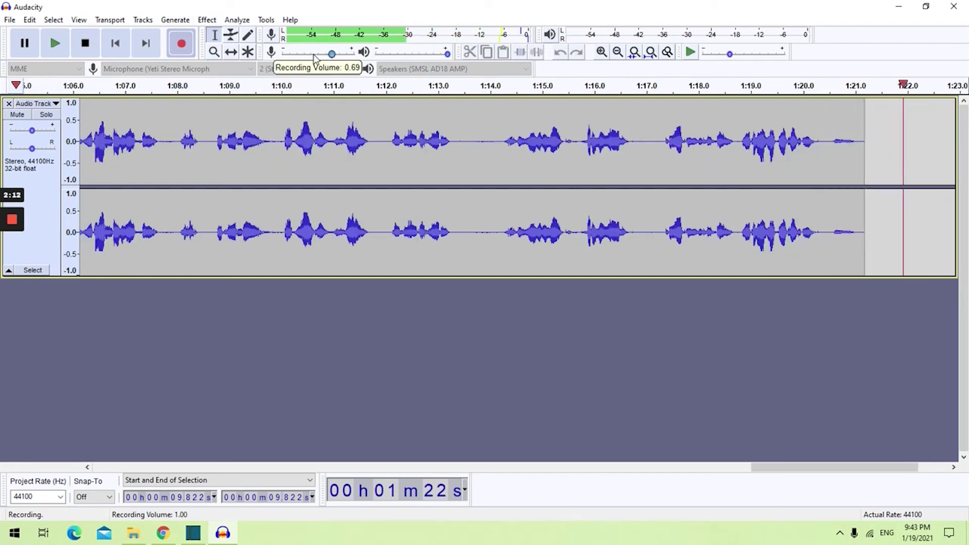
left_click_drag(334, 53, 352, 53)
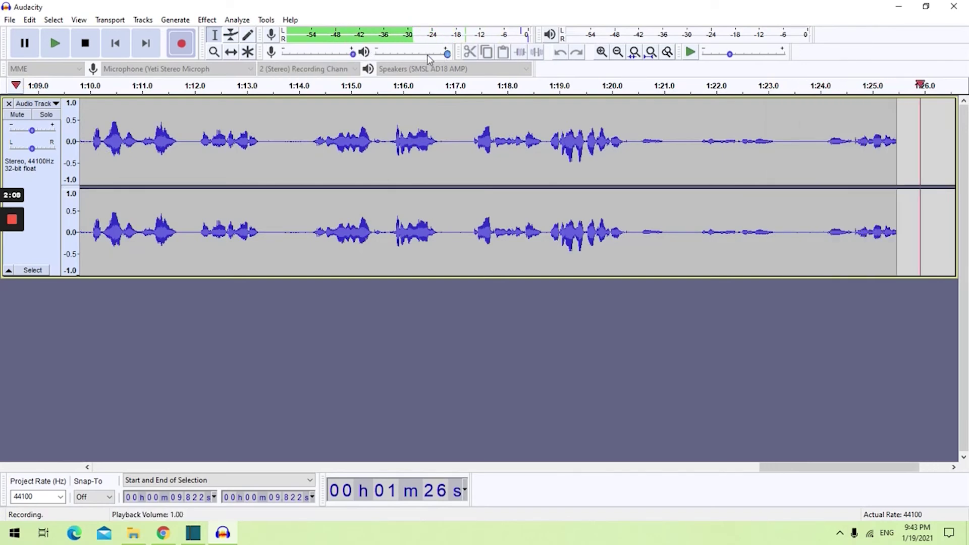
left_click_drag(447, 53, 429, 55)
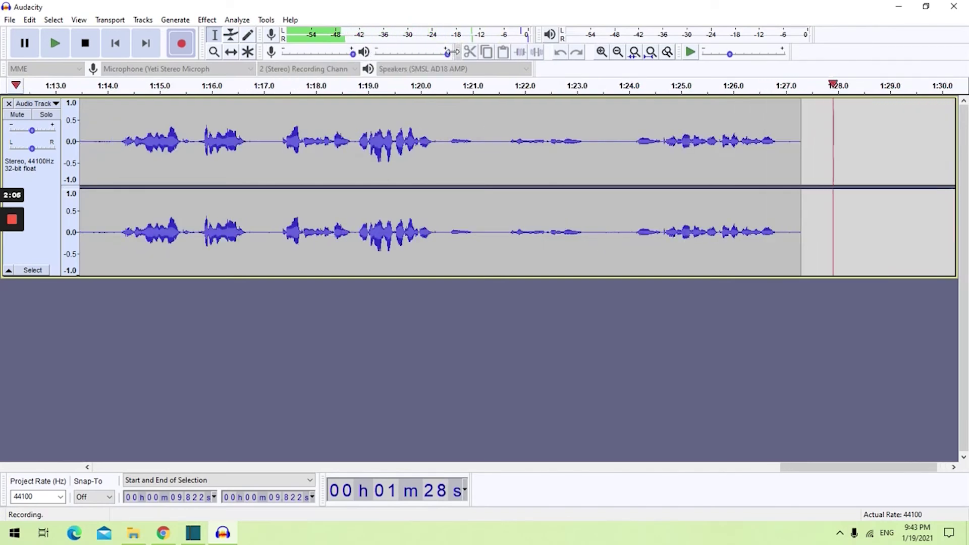
left_click(85, 43)
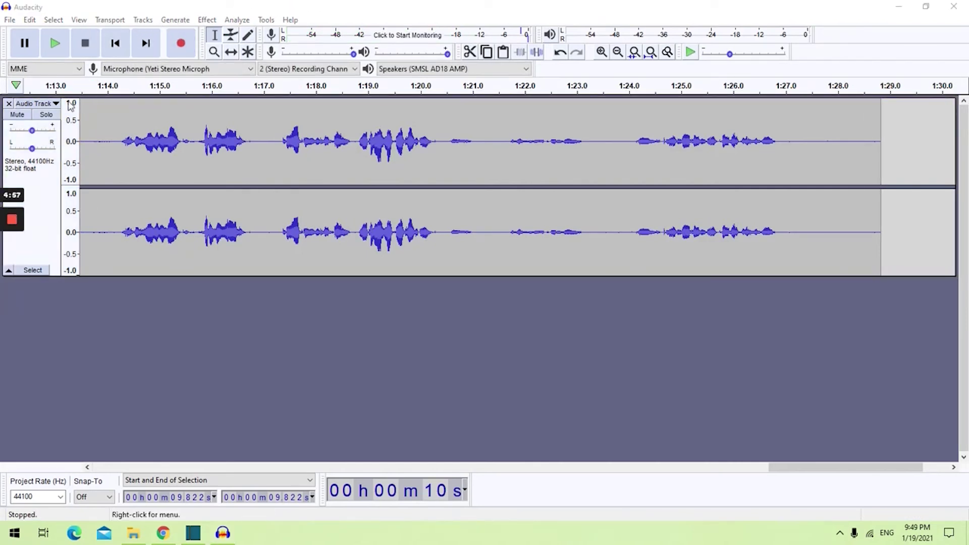
Mute the existing audio track and add a new stereo track below it.
left_click(25, 116)
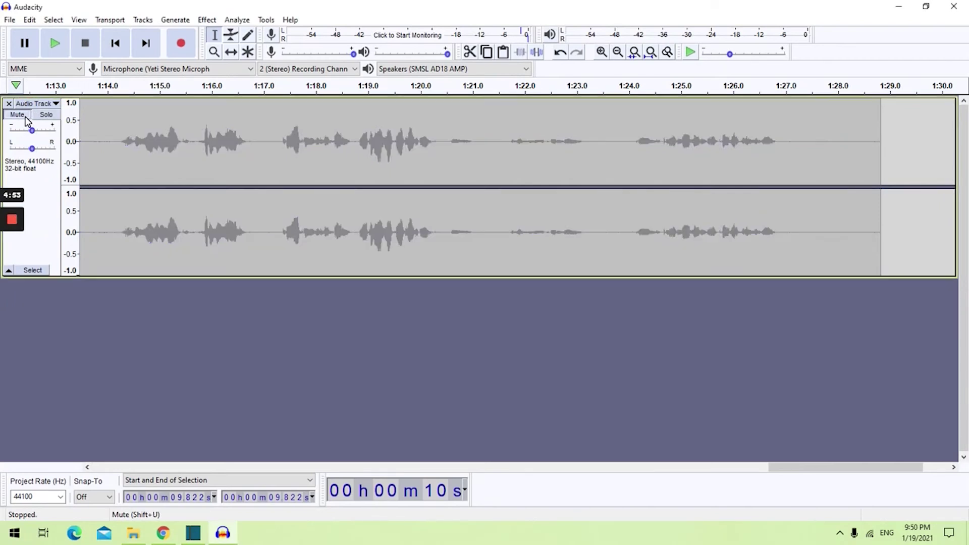
left_click(143, 19)
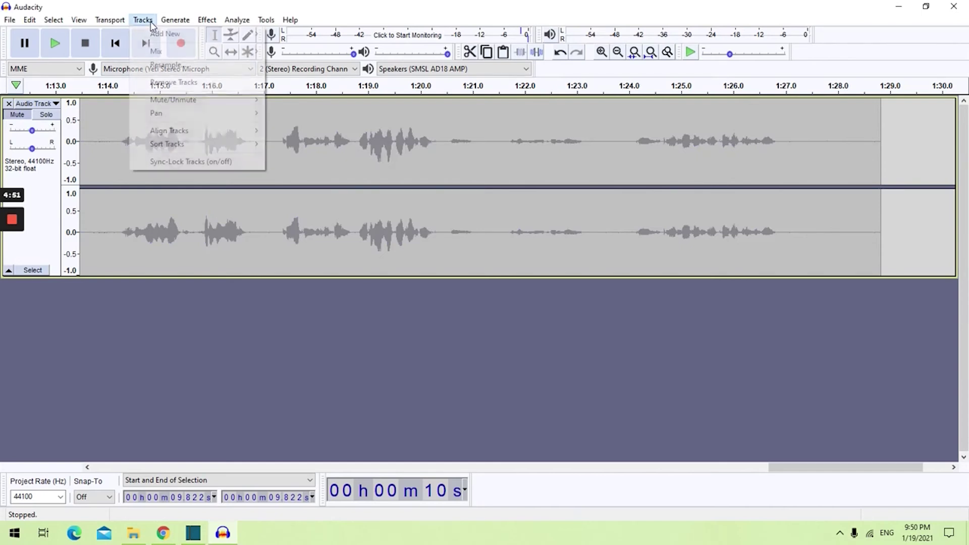
mouse_move(156, 34)
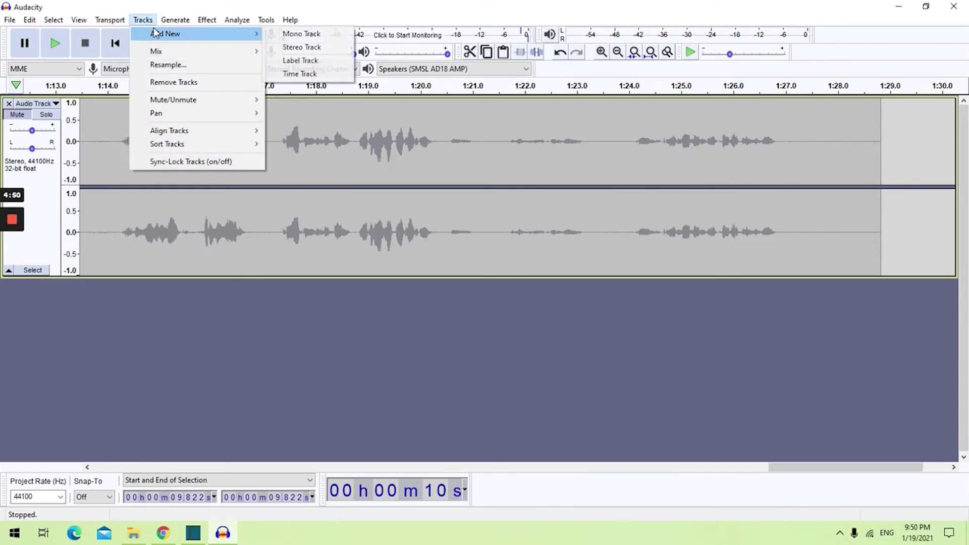
left_click(298, 48)
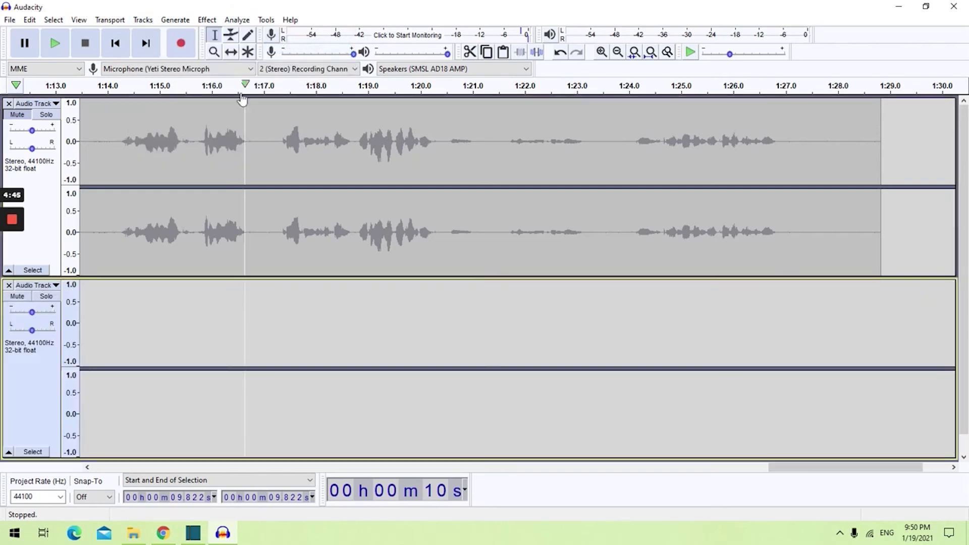
Record a few seconds of speech into the new stereo track, stop, and play the recording back.
left_click(191, 43)
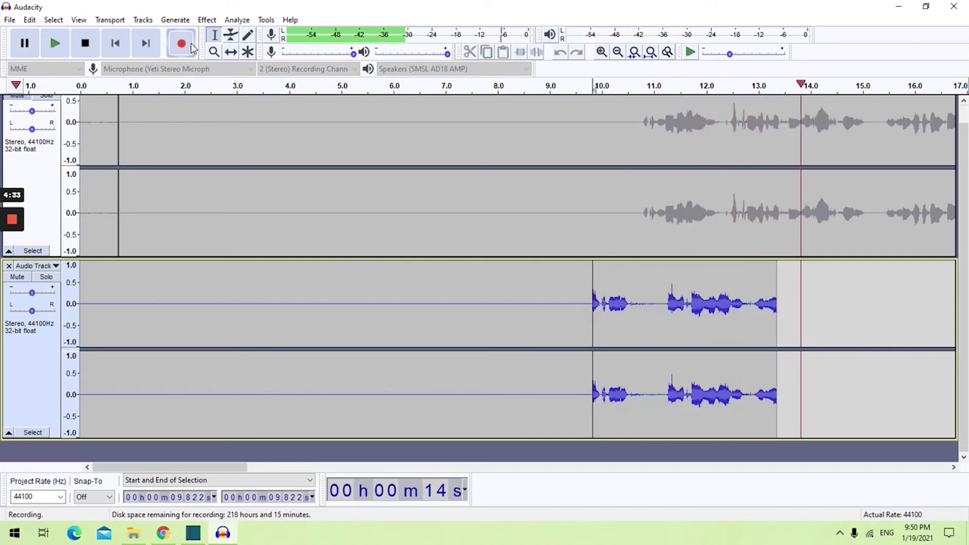
left_click(85, 44)
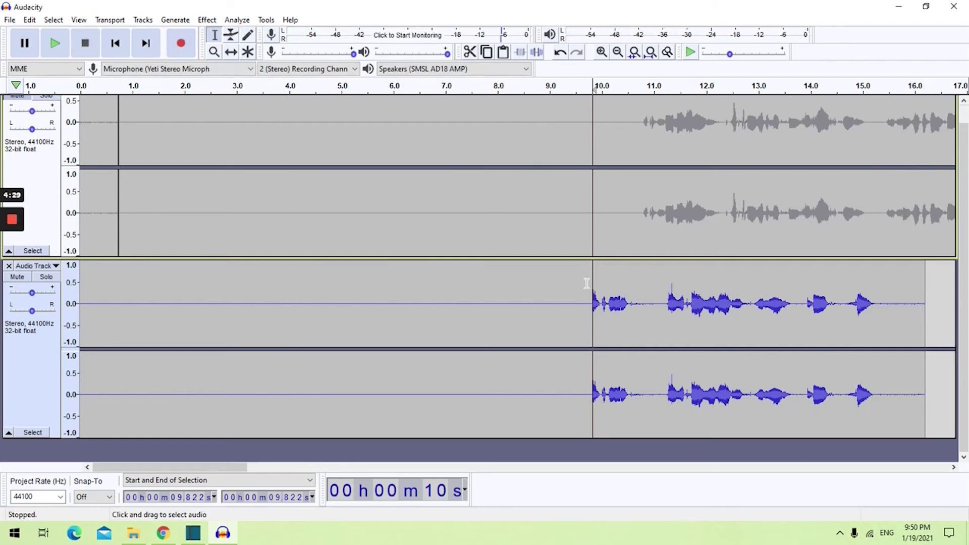
key("space")
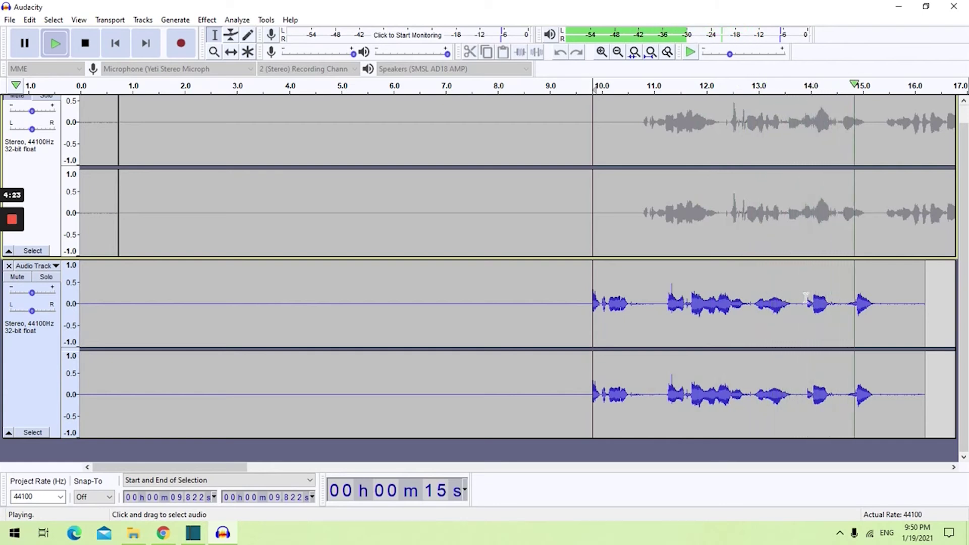
key("space")
Cut the silence before the speech in the second track, from its start to 9.671 s.
left_click_drag(585, 303, 60, 304)
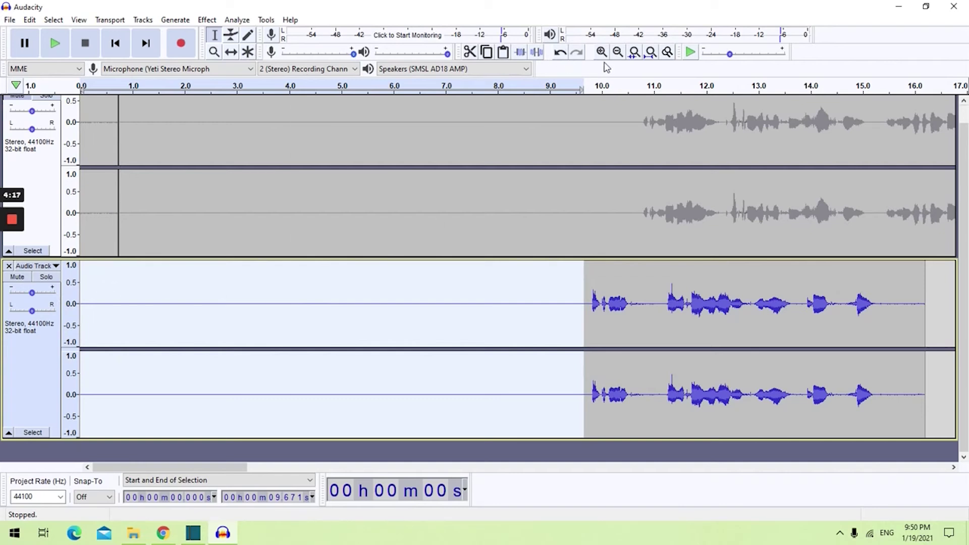
left_click(469, 52)
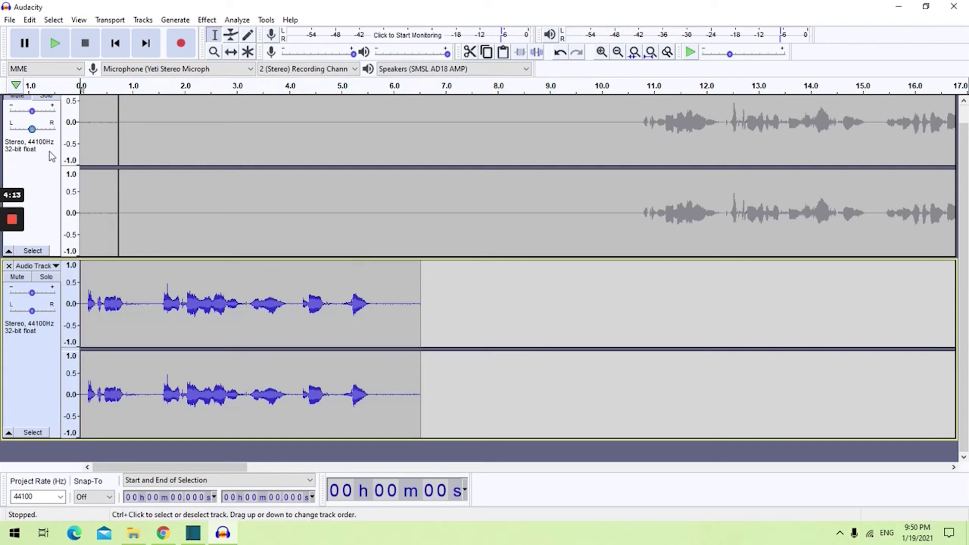
Unmute the first track and delete about 6.8 s of near-silent audio from its start.
scroll(46, 151, "up", 1)
left_click(19, 116)
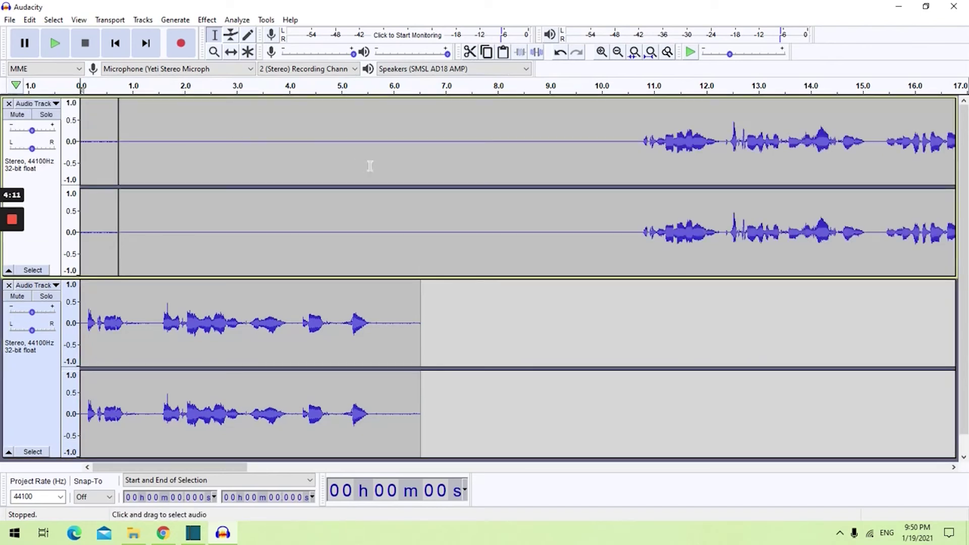
left_click_drag(516, 146, 3, 154)
key("Delete")
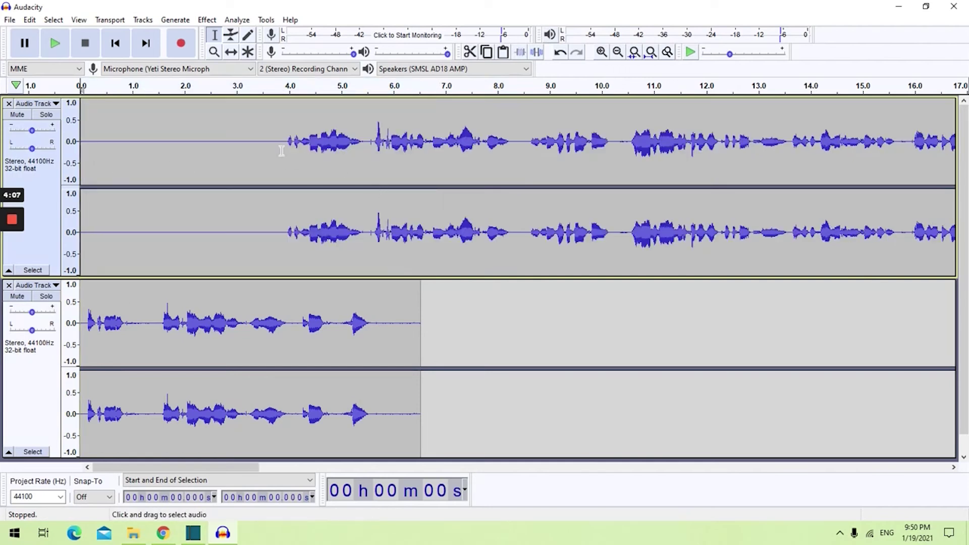
Play both tracks together from the start for a few seconds, including the speech in each, and stop playback.
left_click(66, 46)
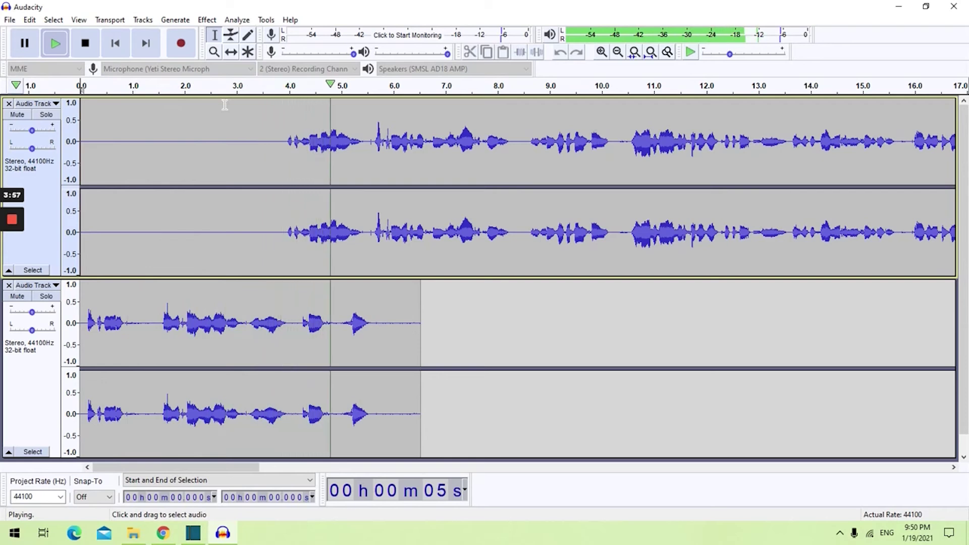
left_click(88, 44)
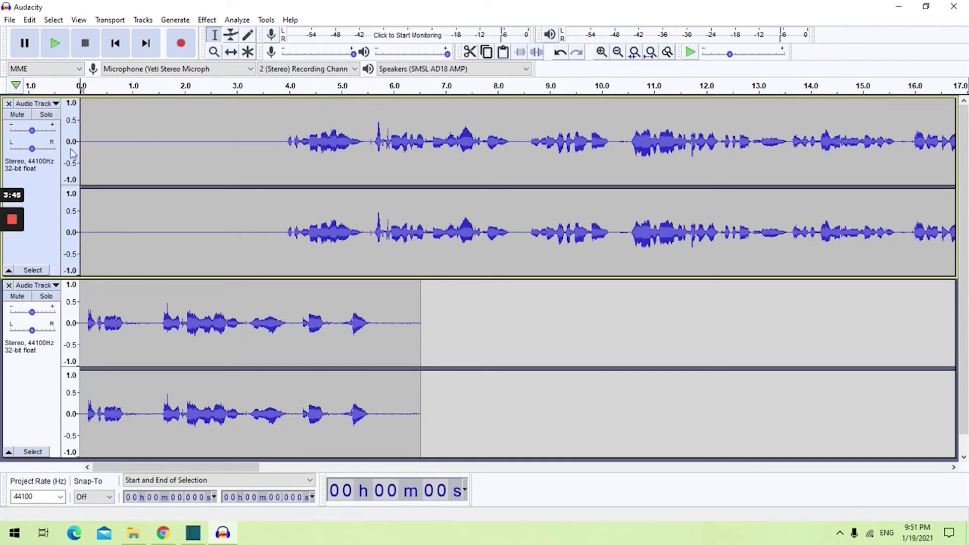
Move the first track with the Time Shift tool so it starts at about 1.8 s, and play both tracks back.
key("ctrl+z")
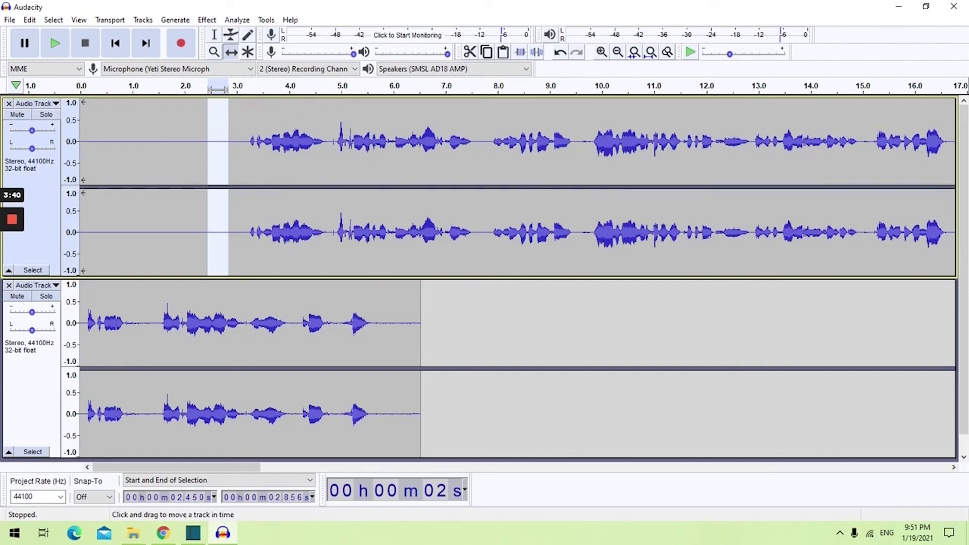
left_click(231, 52)
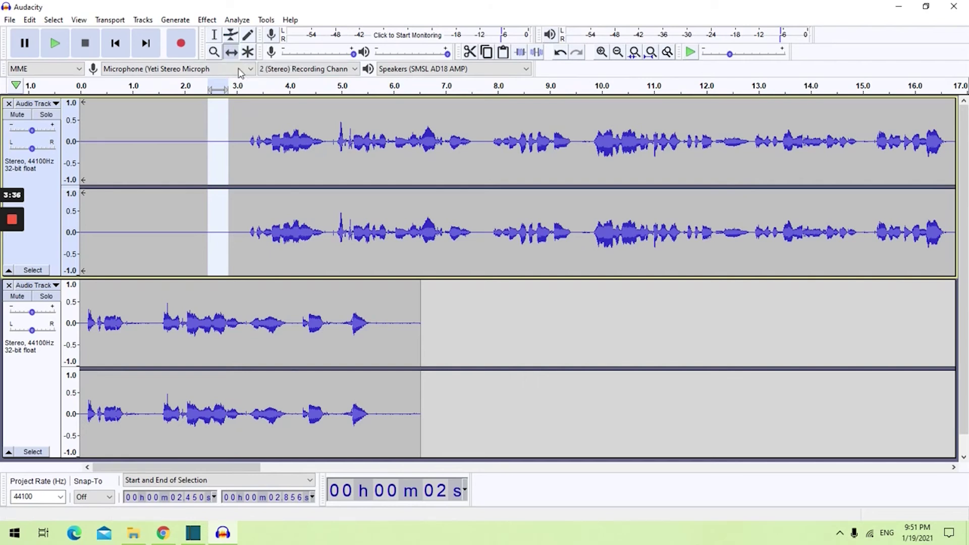
left_click_drag(249, 132, 387, 137)
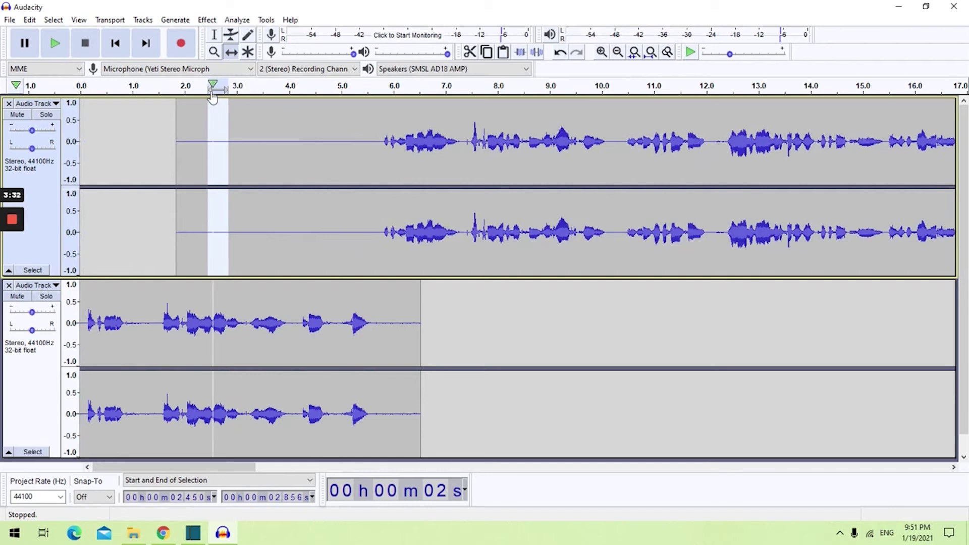
left_click(306, 92)
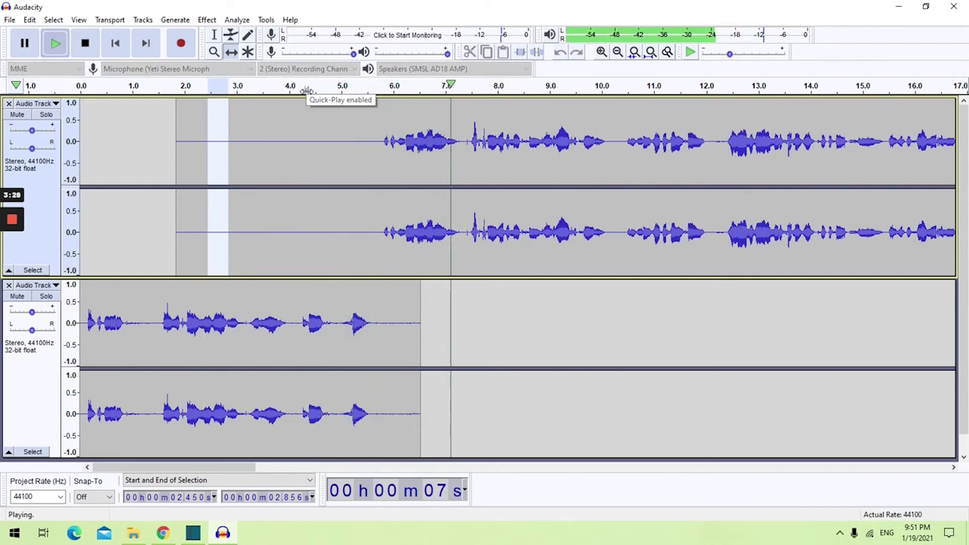
key("space")
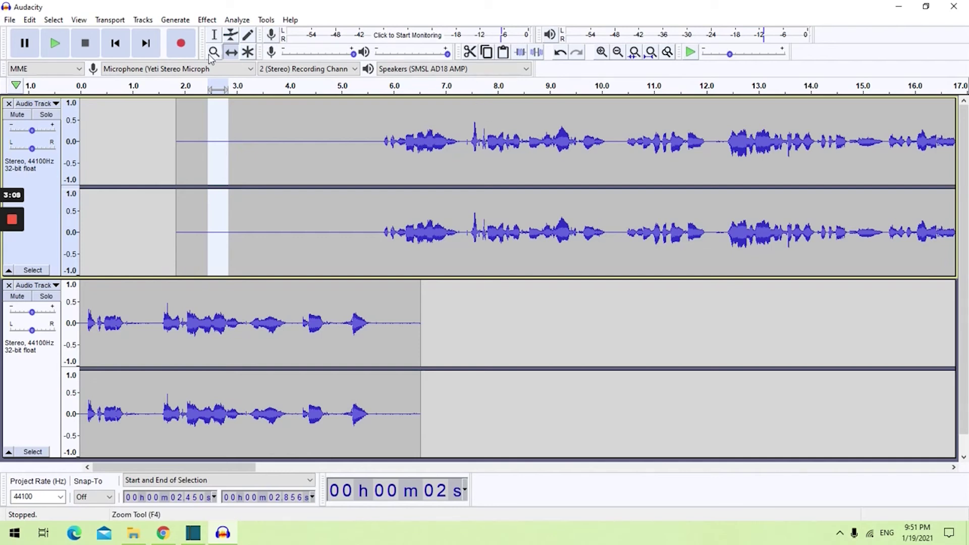
Start saving the tracks as an Audacity project and accept the warning about project files.
left_click(9, 20)
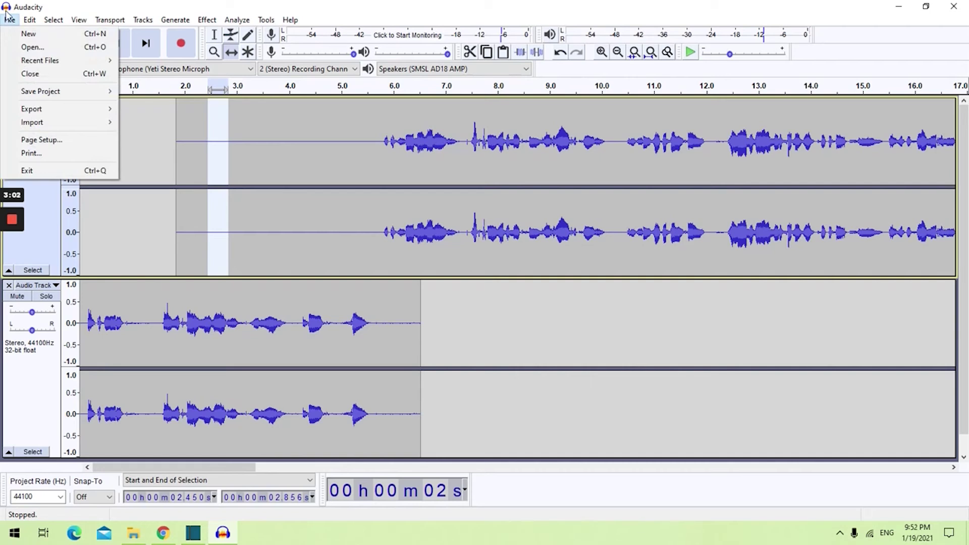
mouse_move(34, 96)
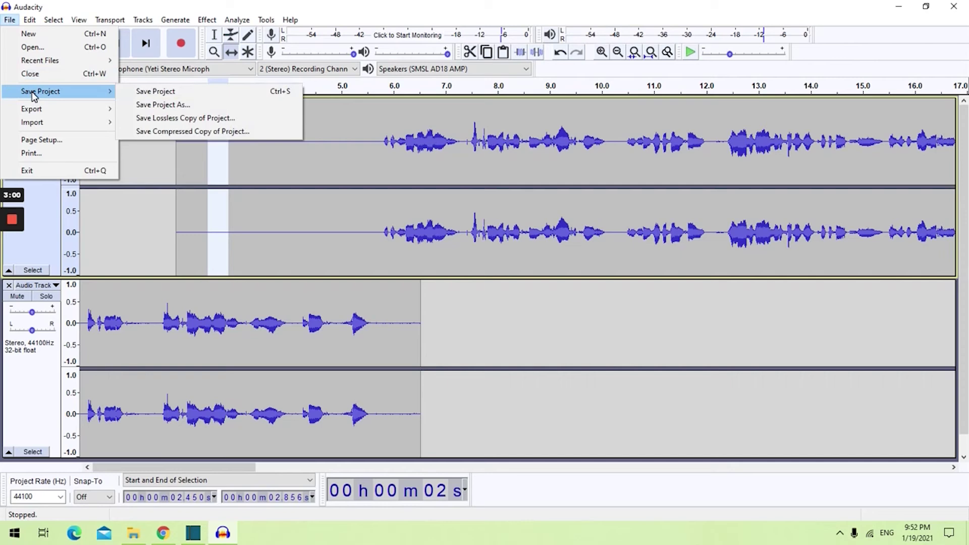
left_click(181, 93)
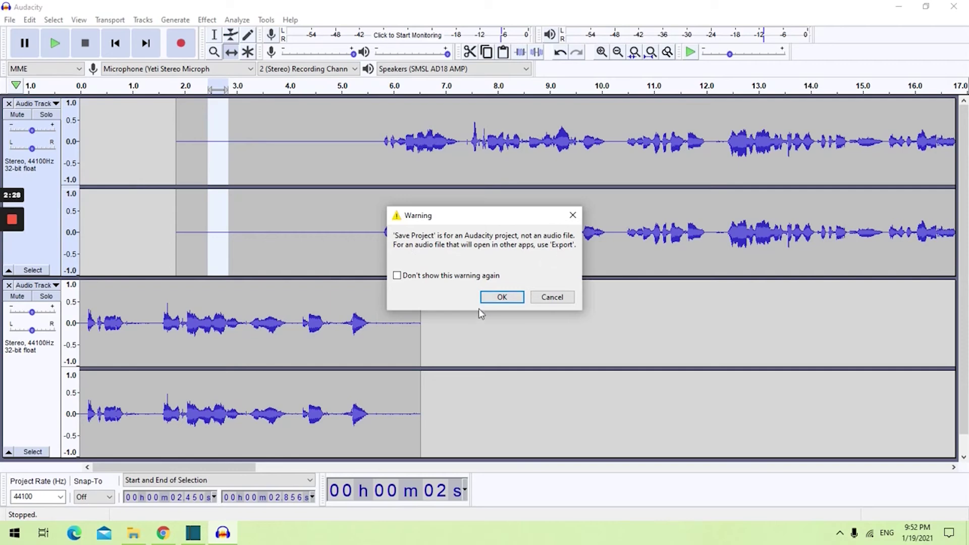
left_click(498, 298)
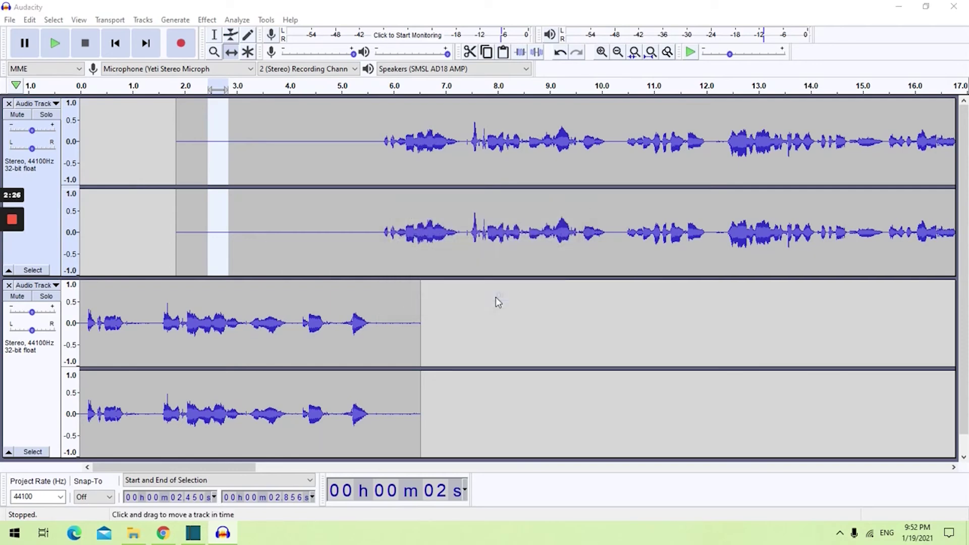
left_click_drag(139, 41, 380, 82)
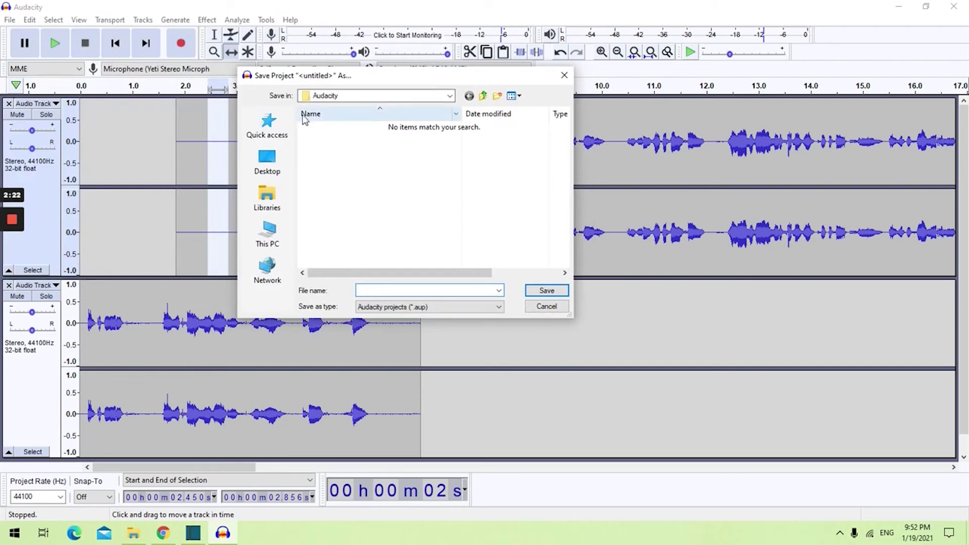
Create a new folder named Audacity Project on the Desktop from within the save dialog.
left_click(268, 159)
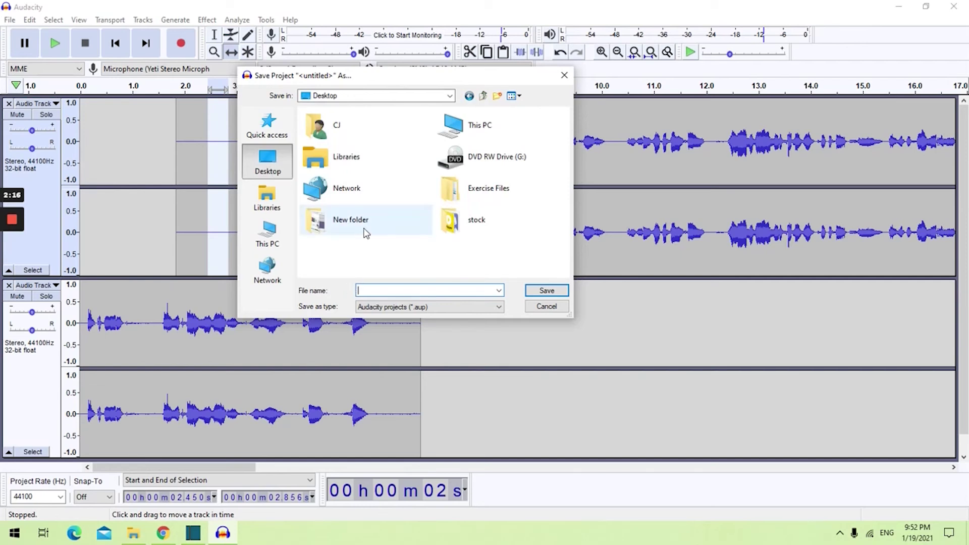
left_click(272, 171)
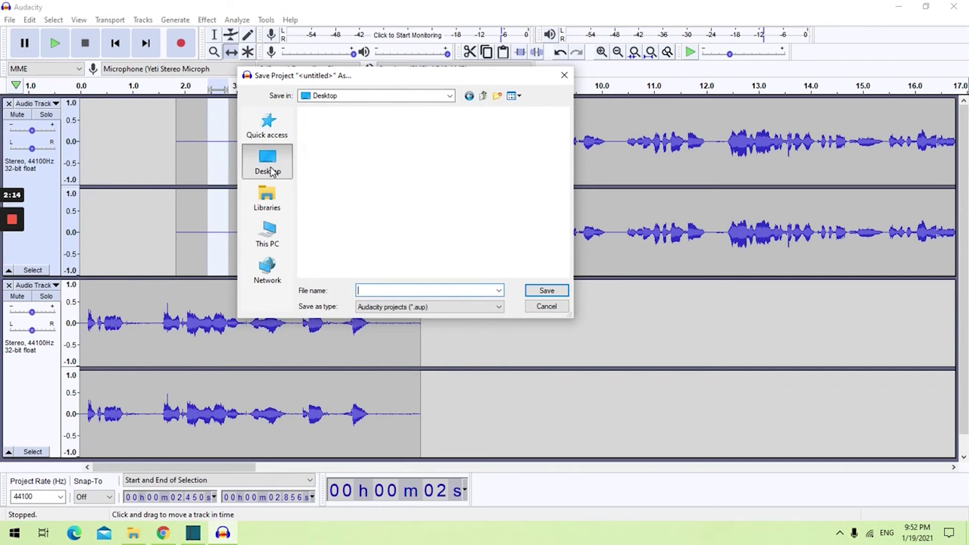
double_click(365, 223)
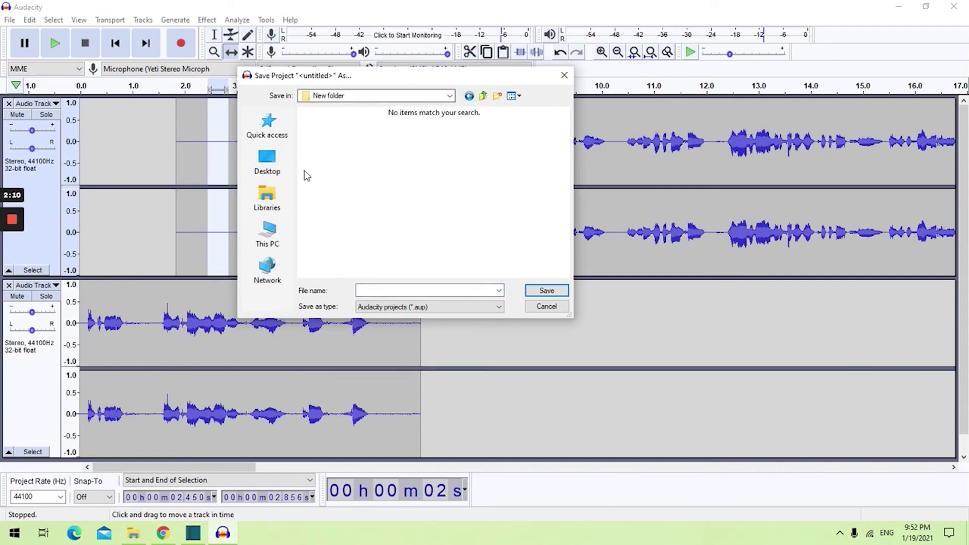
left_click(267, 196)
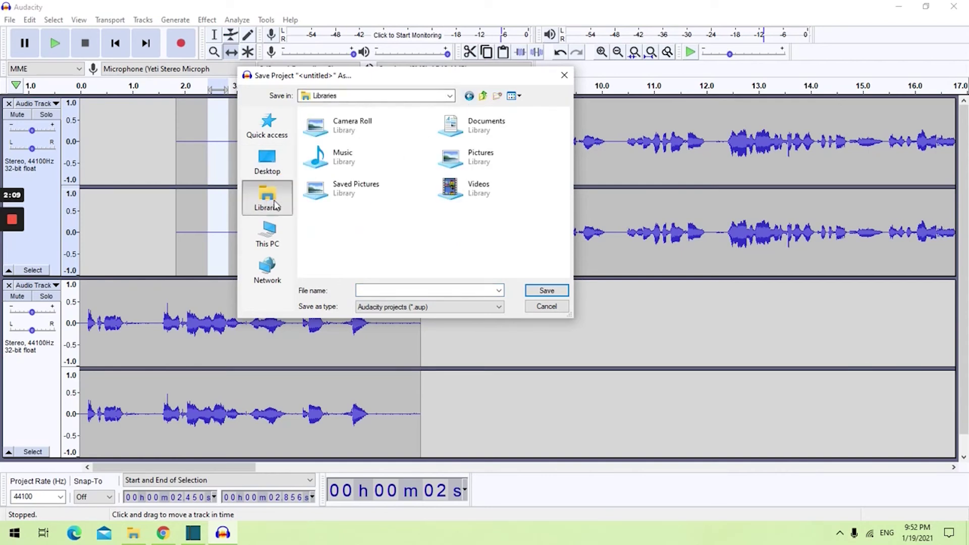
left_click(275, 165)
right_click(412, 255)
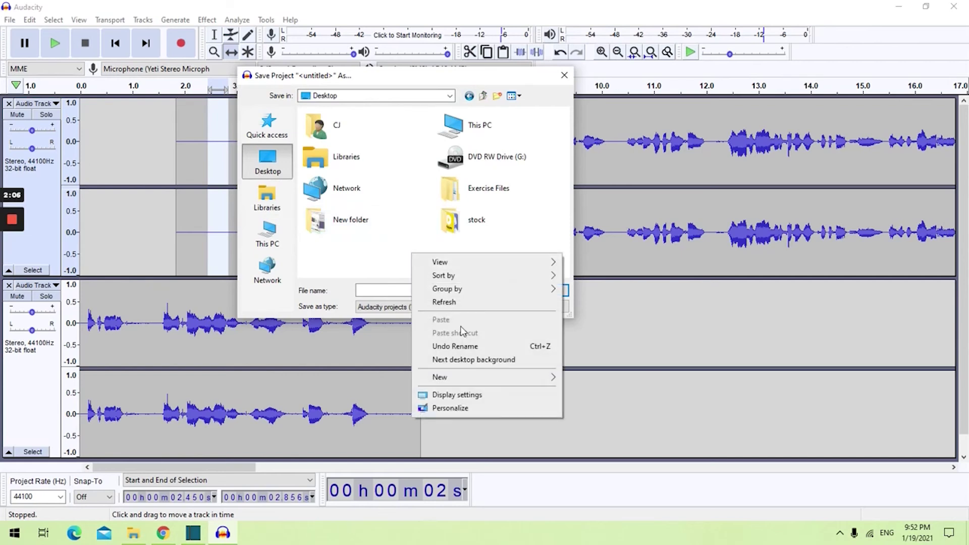
mouse_move(464, 377)
left_click(609, 379)
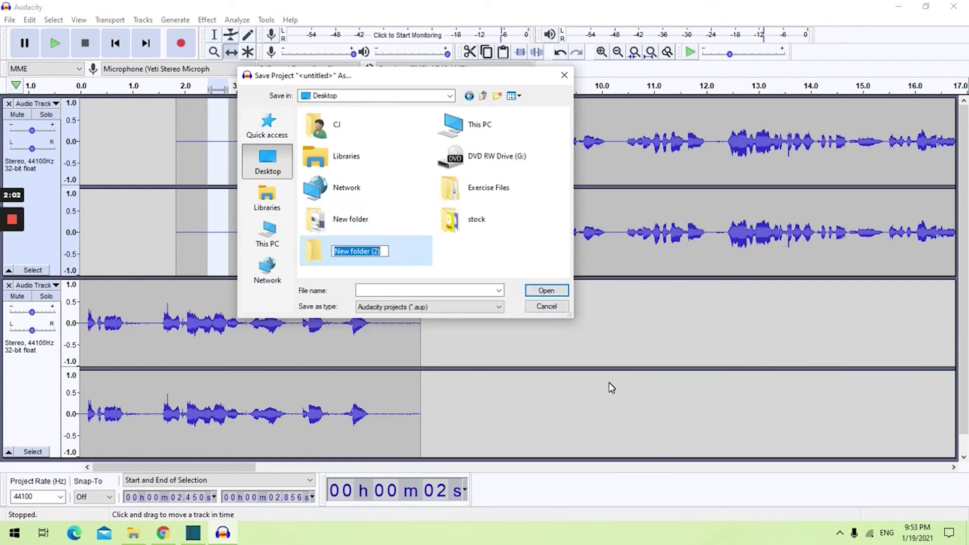
type("Audac")
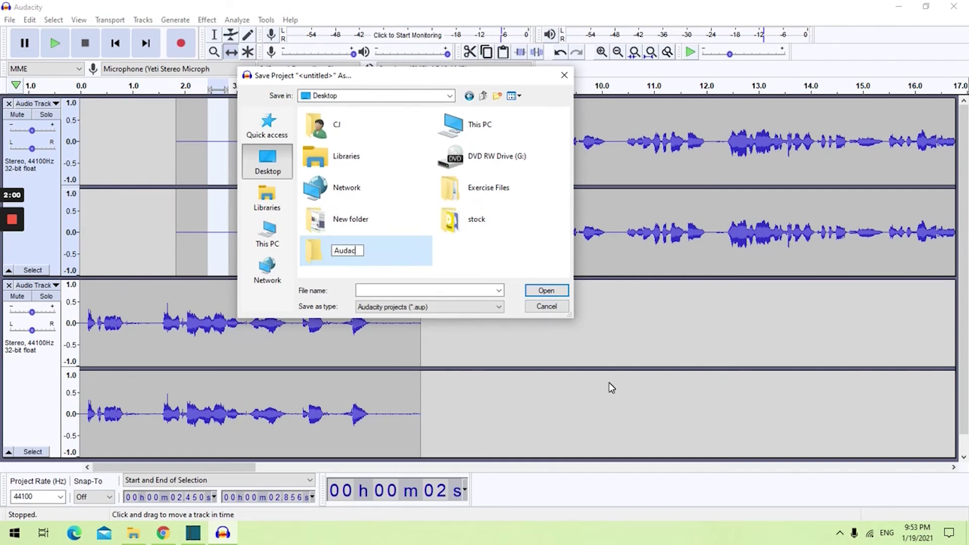
type("ity Project")
key("Return")
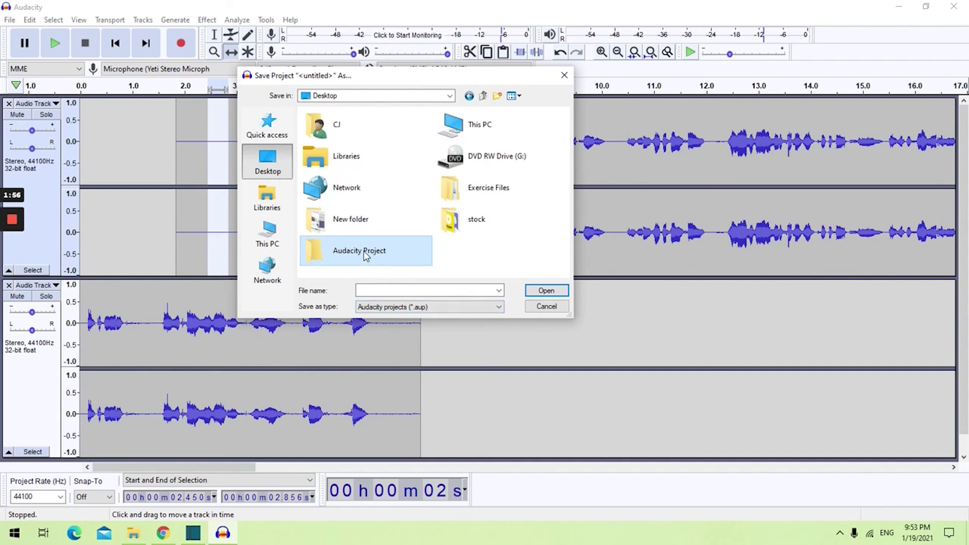
Save the project as "audacity project" inside the Audacity Project folder.
double_click(367, 264)
left_click(414, 291)
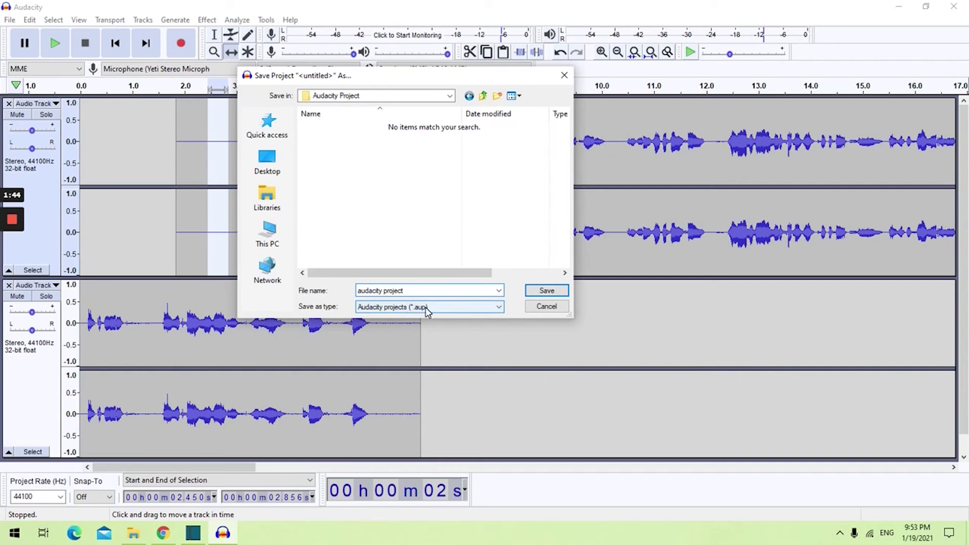
left_click(539, 293)
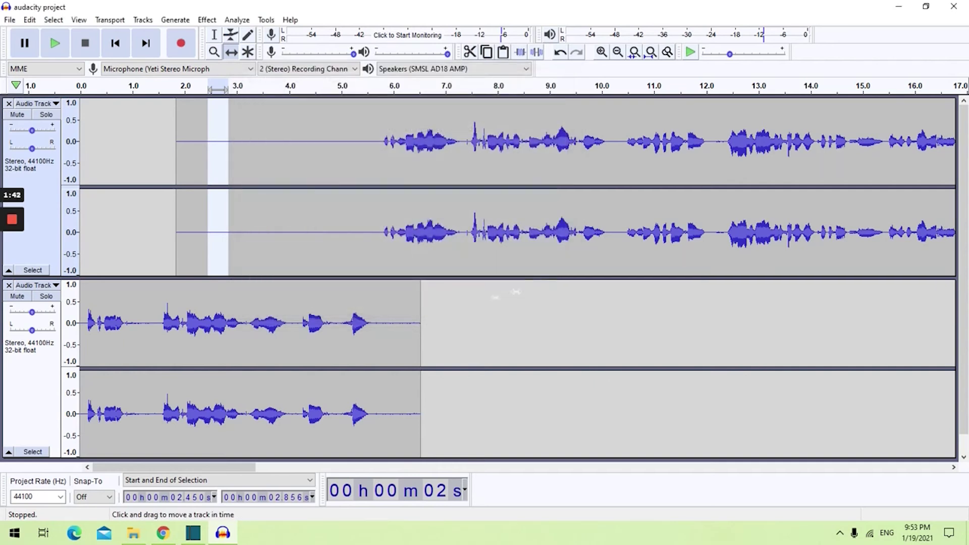
Minimize the Audacity, Shotcut and other open windows to show the desktop.
left_click(898, 6)
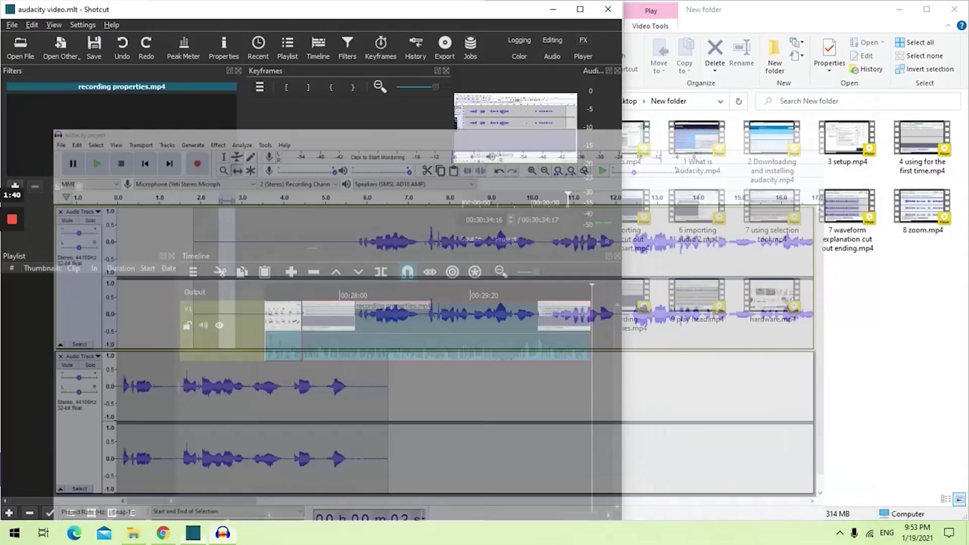
left_click(556, 7)
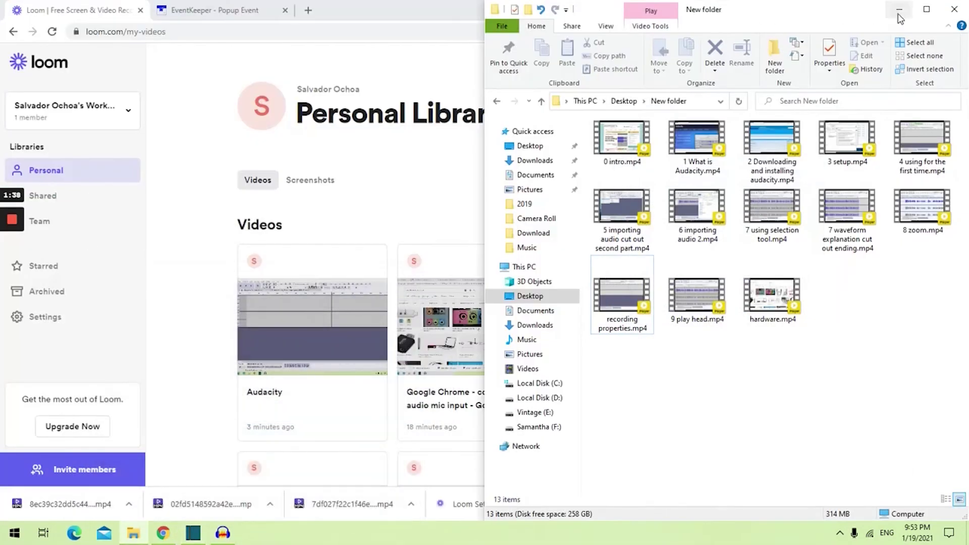
left_click(899, 9)
left_click(900, 8)
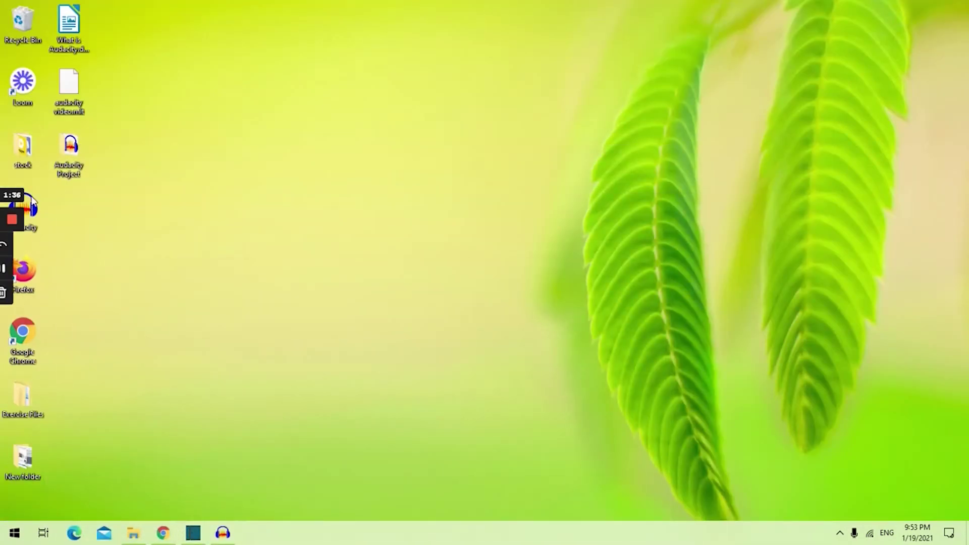
right_click(390, 171)
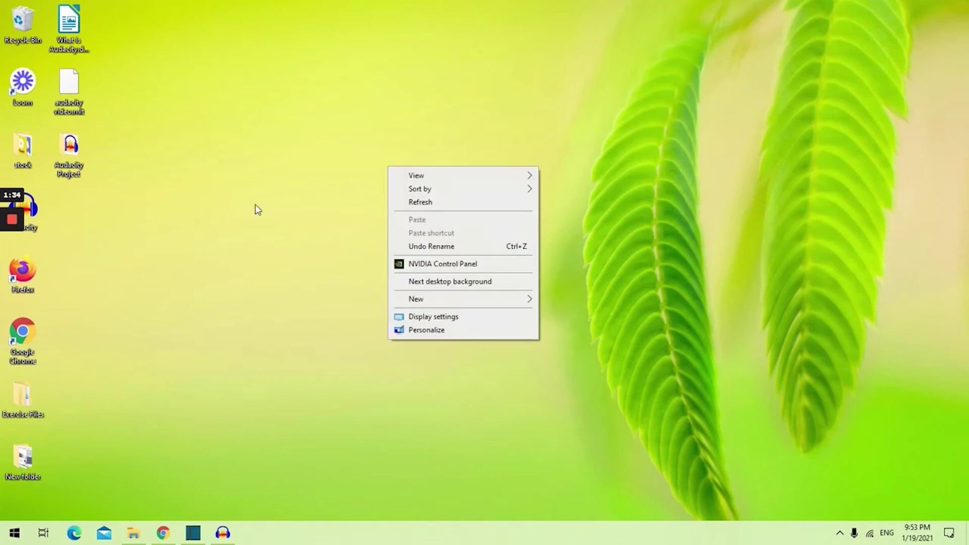
left_click(70, 430)
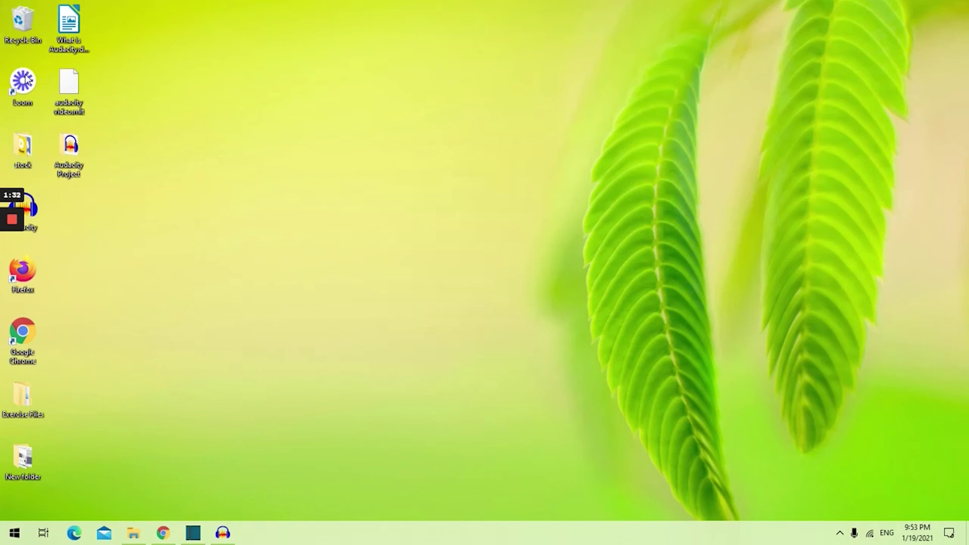
right_click(150, 267)
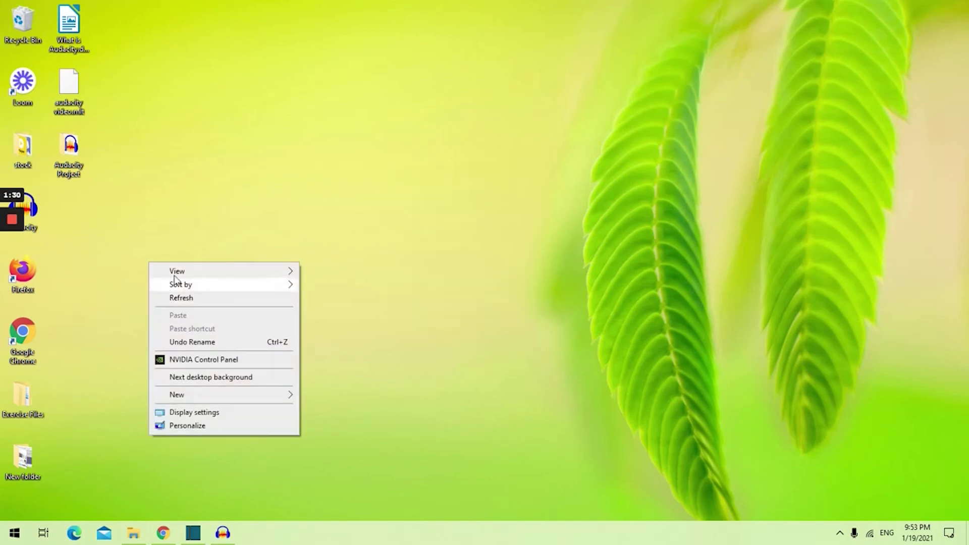
Open the Audacity Project folder from the desktop and move its window lower on the screen.
left_click(79, 151)
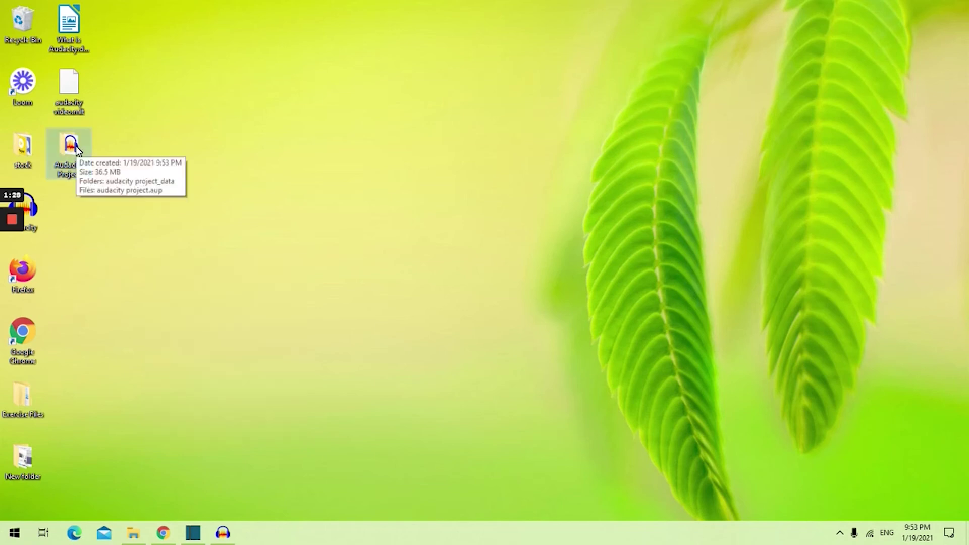
double_click(76, 146)
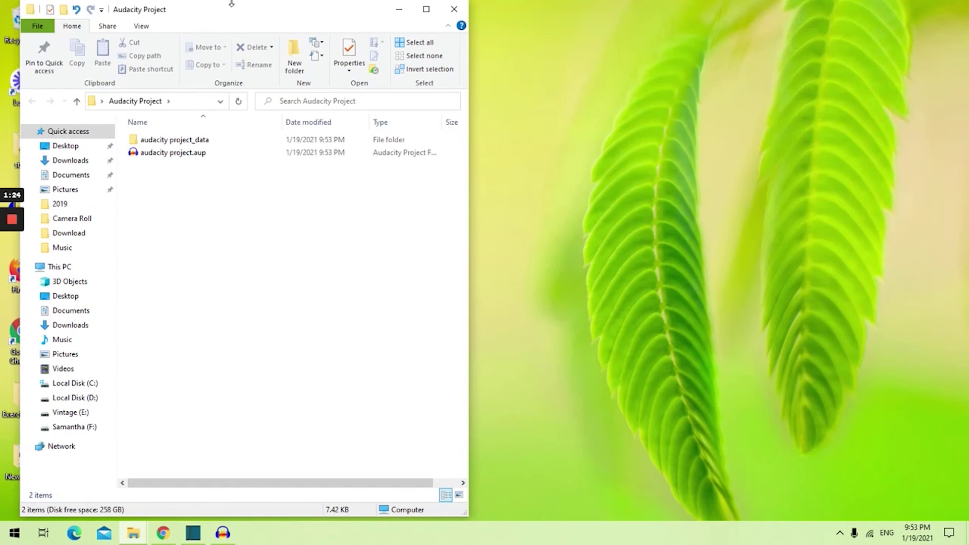
left_click_drag(231, 3, 230, 87)
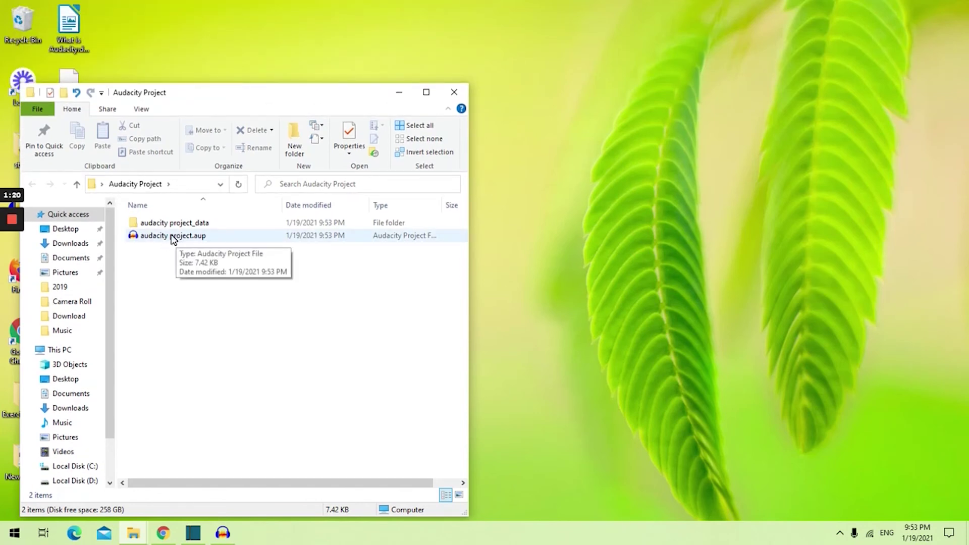
Bring the audacity project window back to the front and close it.
double_click(201, 243)
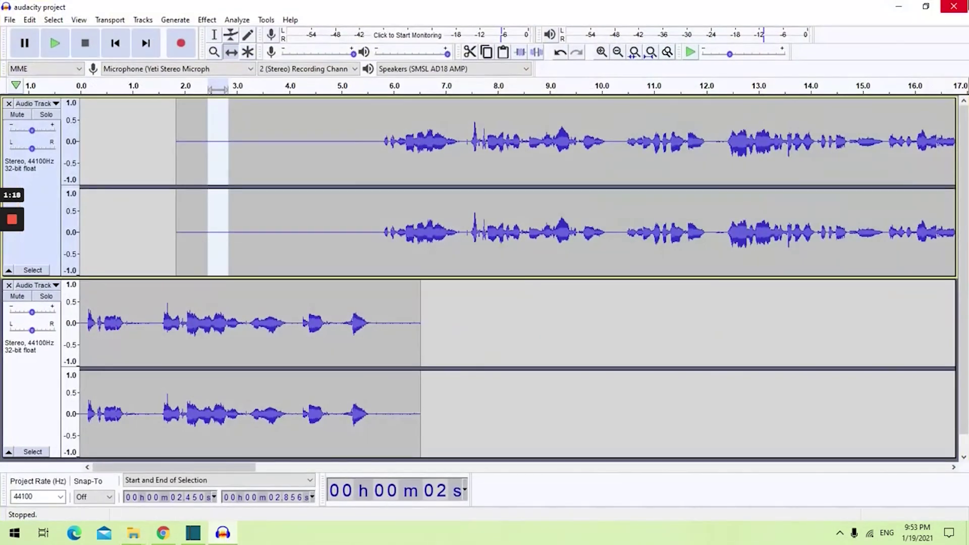
left_click(954, 7)
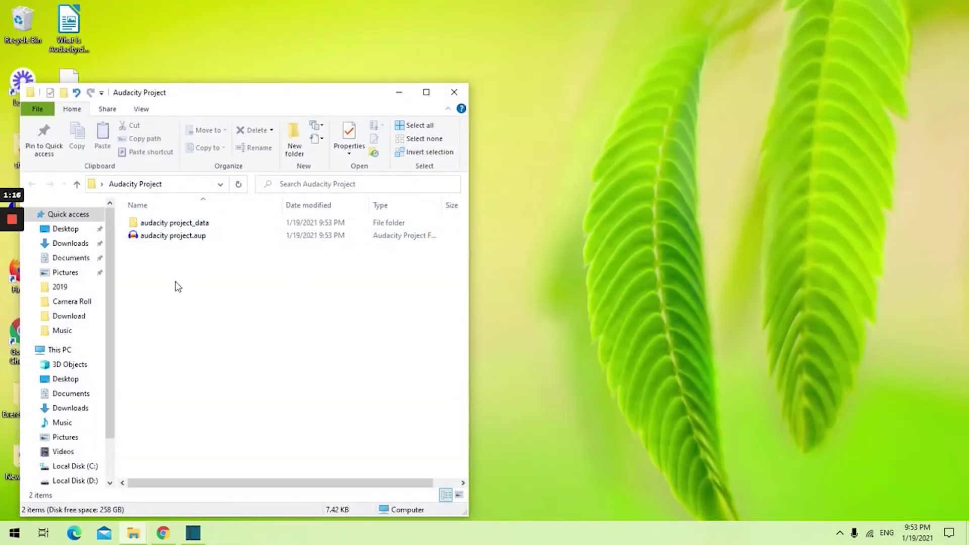
Open audacity project.aup from the Audacity Project folder and dismiss the welcome message so it no longer shows at start up.
double_click(184, 237)
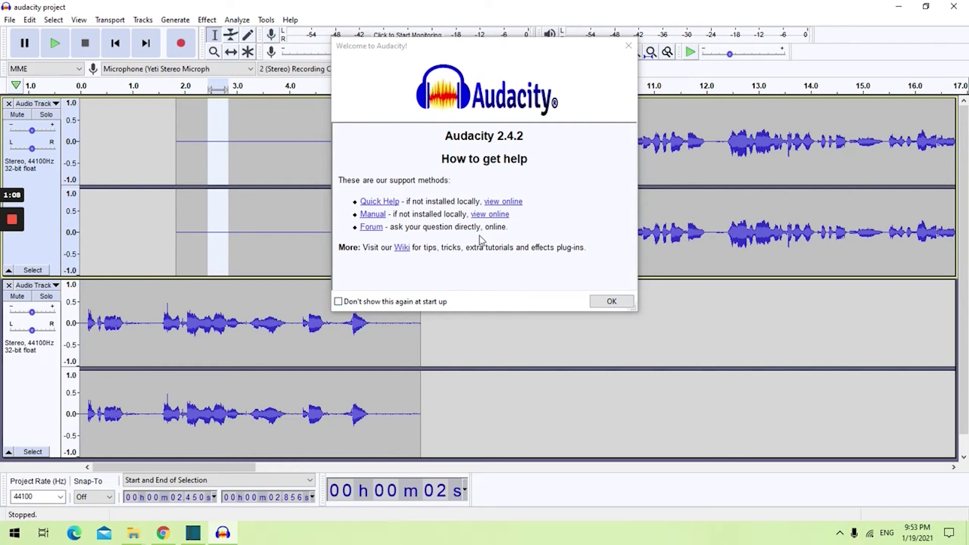
left_click(338, 302)
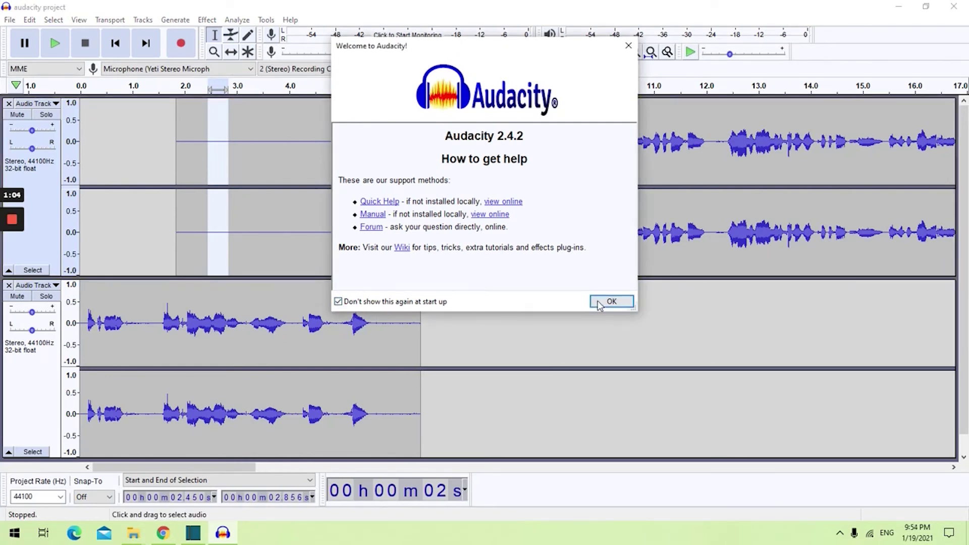
left_click(344, 305)
left_click(611, 302)
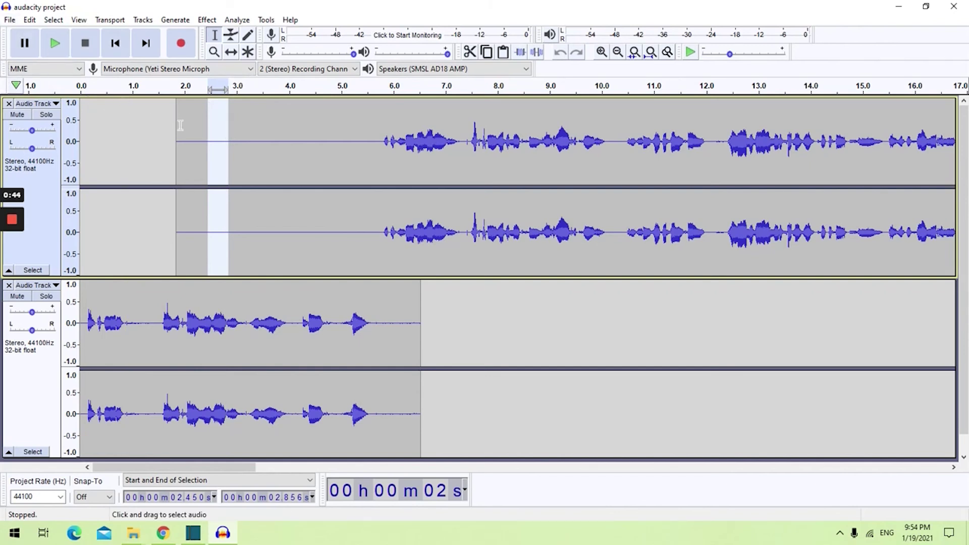
Export the project in WAV format as "audacity project.wav" into the Audacity Project folder on the desktop.
left_click(9, 19)
mouse_move(49, 106)
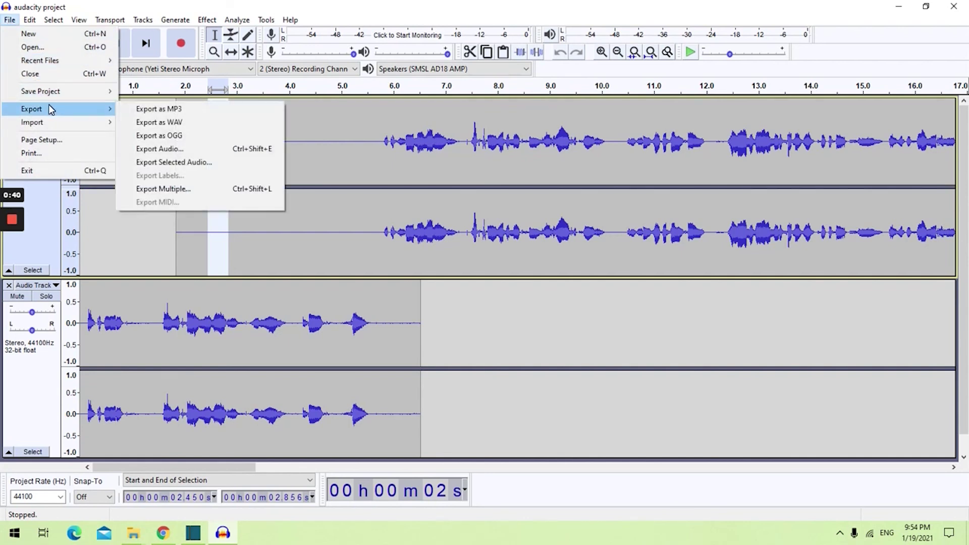
left_click(183, 124)
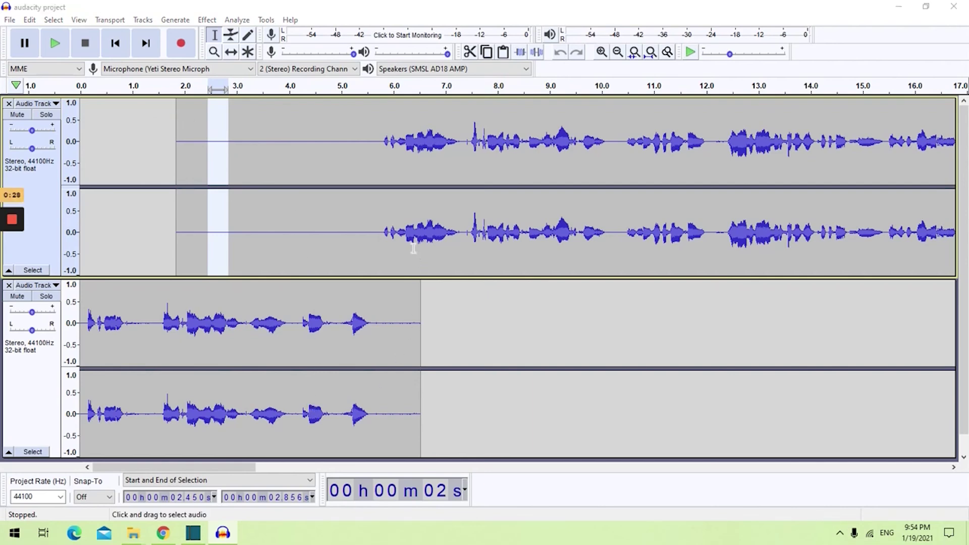
left_click(267, 160)
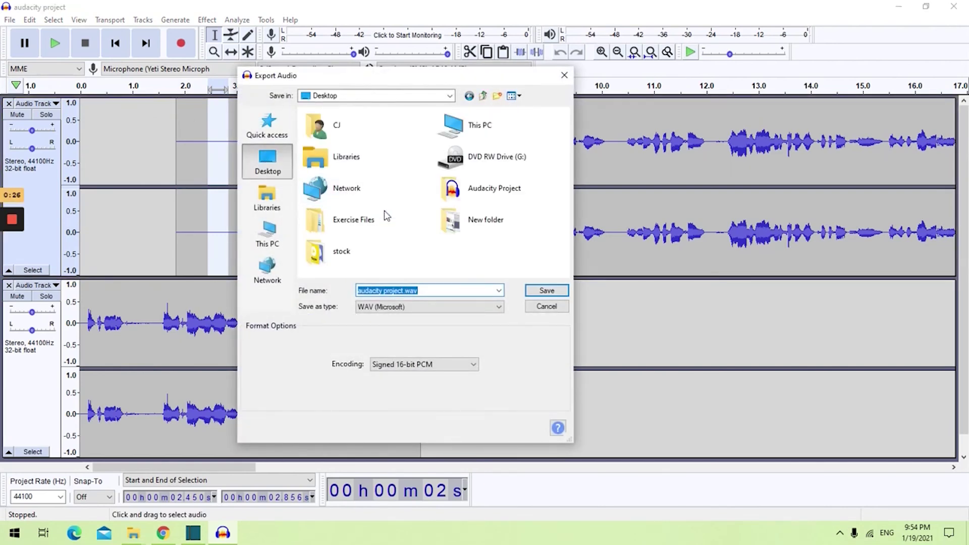
double_click(463, 190)
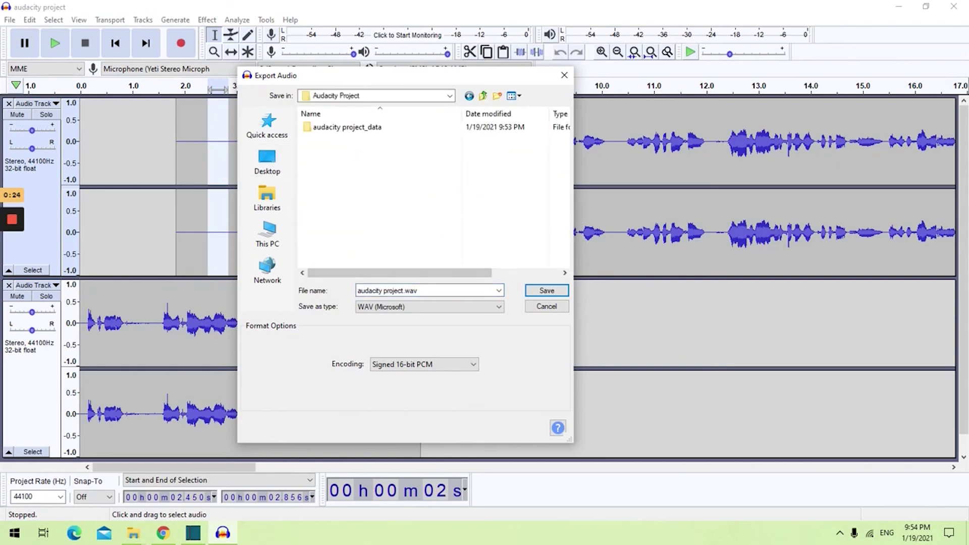
left_click(540, 290)
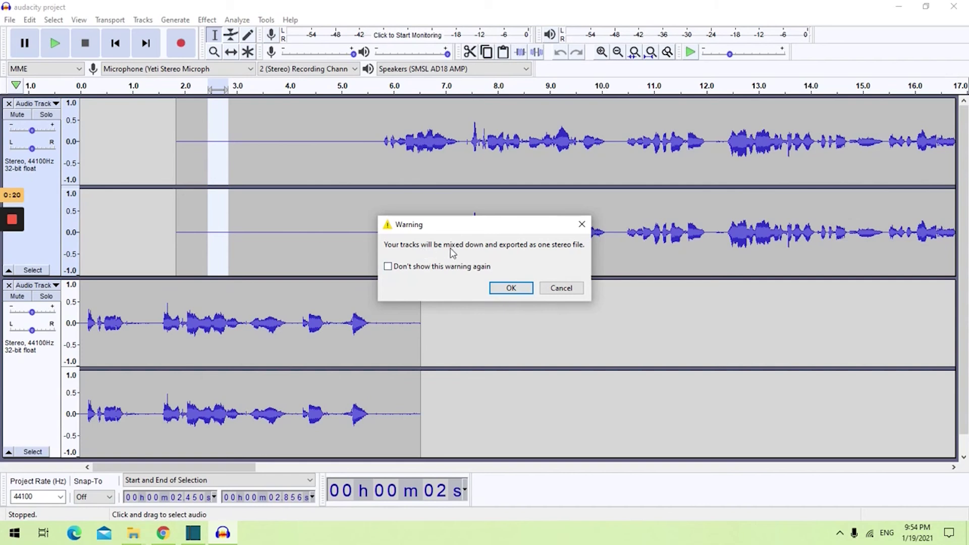
Accept the mixdown to one stereo file and finish the WAV export with the metadata tags left blank.
left_click(515, 288)
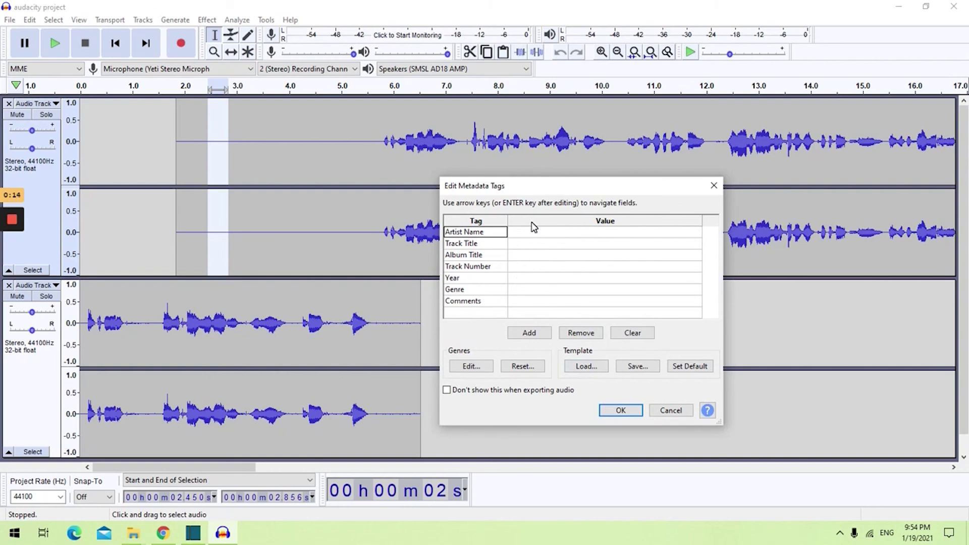
left_click(617, 414)
mouse_move(7, 212)
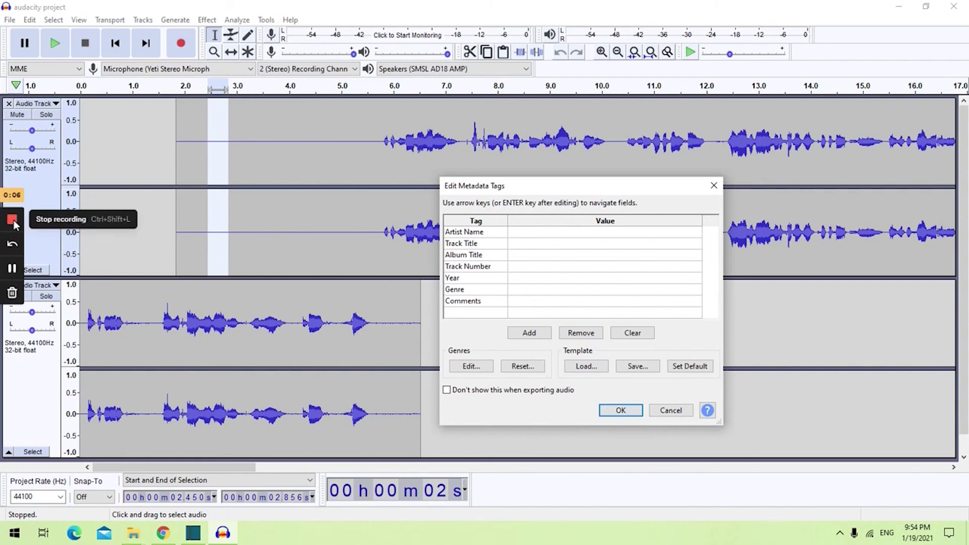
left_click(12, 220)
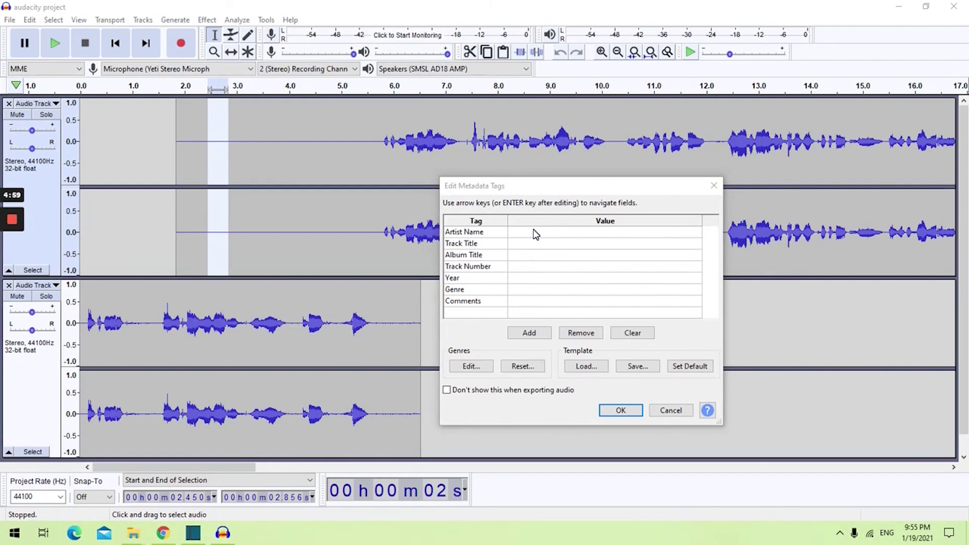
left_click(490, 232)
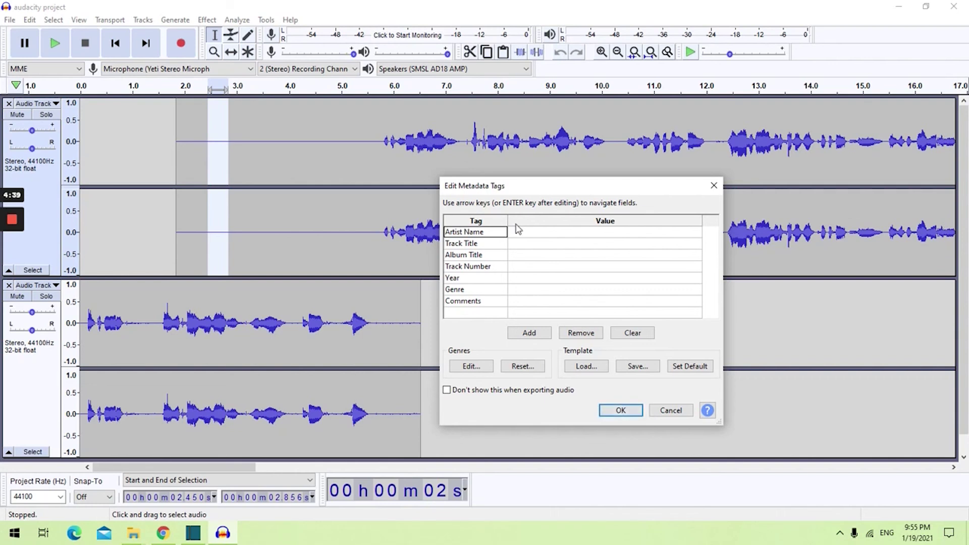
left_click(632, 410)
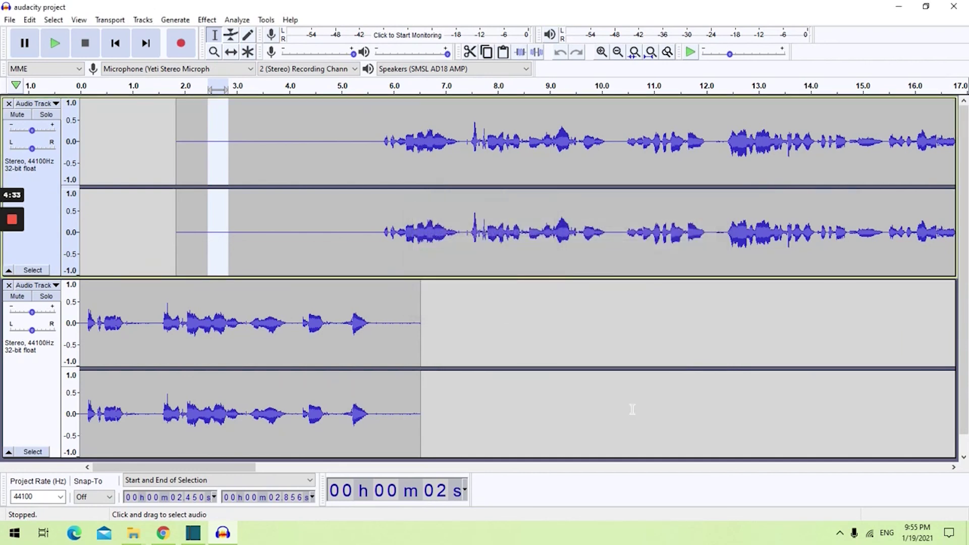
Minimize Audacity, play the exported audacity project.wav from the Audacity Project folder, and close the player.
left_click(900, 8)
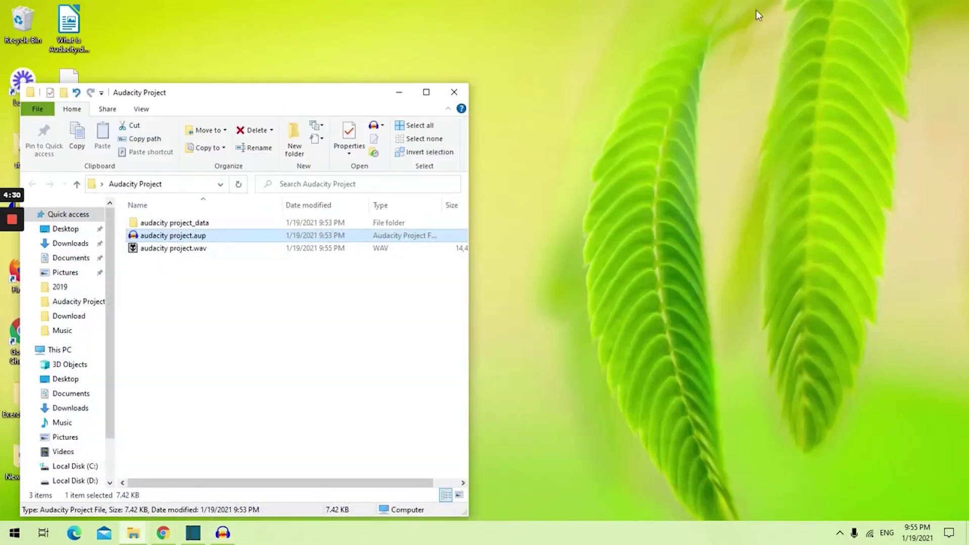
left_click(237, 296)
left_click_drag(220, 91, 470, 92)
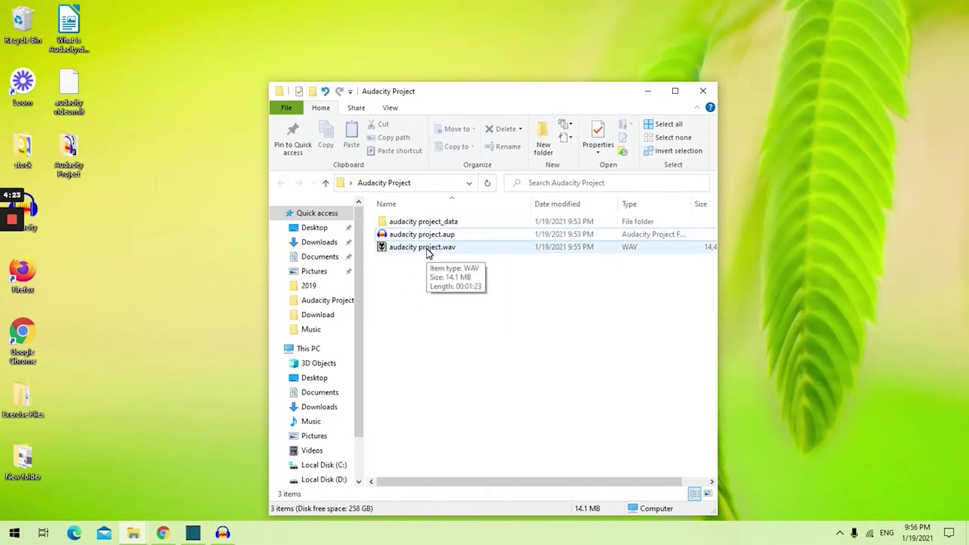
double_click(454, 249)
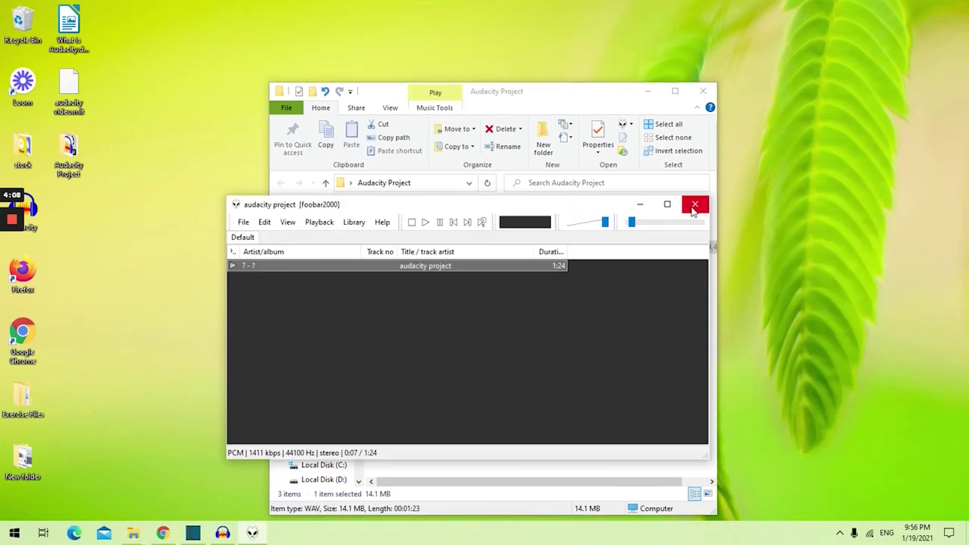
left_click(443, 223)
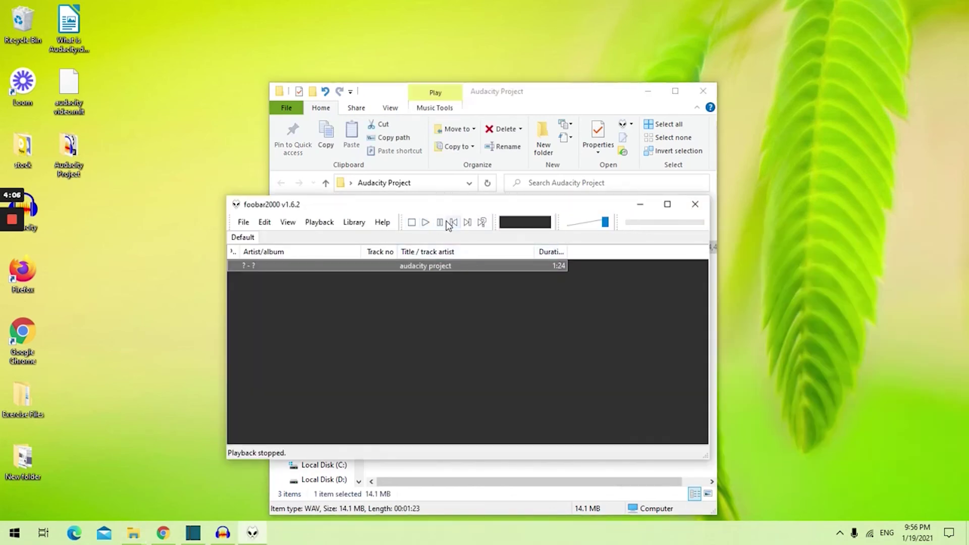
left_click(695, 205)
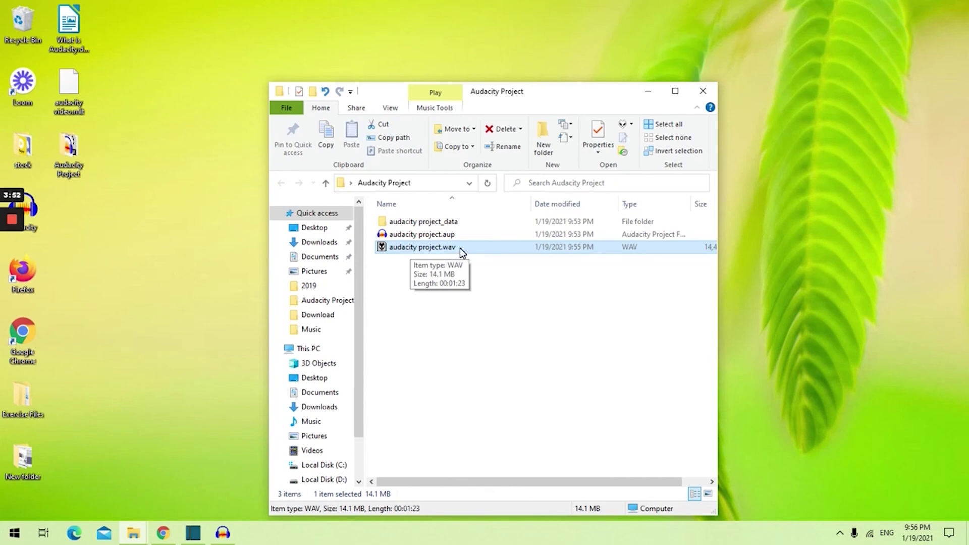
Set up an MP3 export of the project with the preset quality at Insane, 320 kbps.
left_click(222, 533)
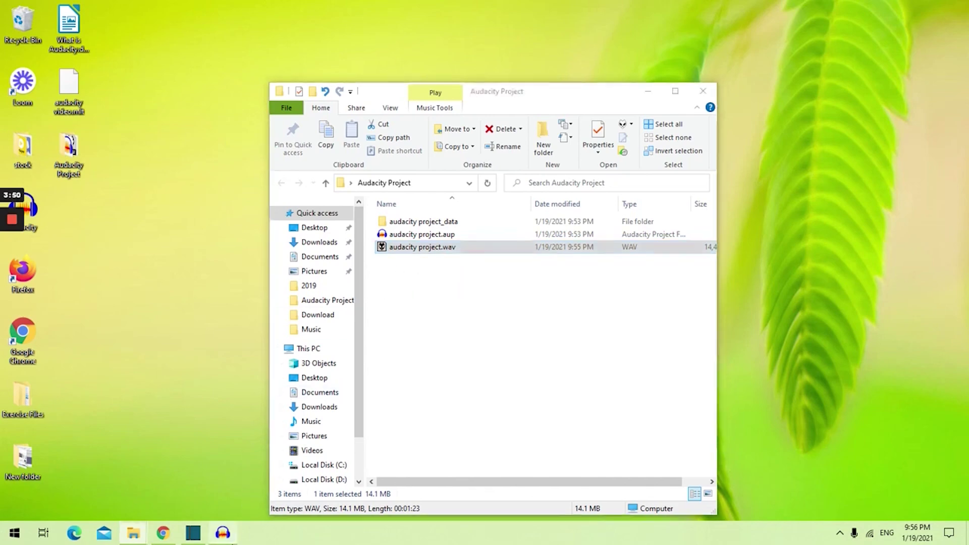
left_click(10, 20)
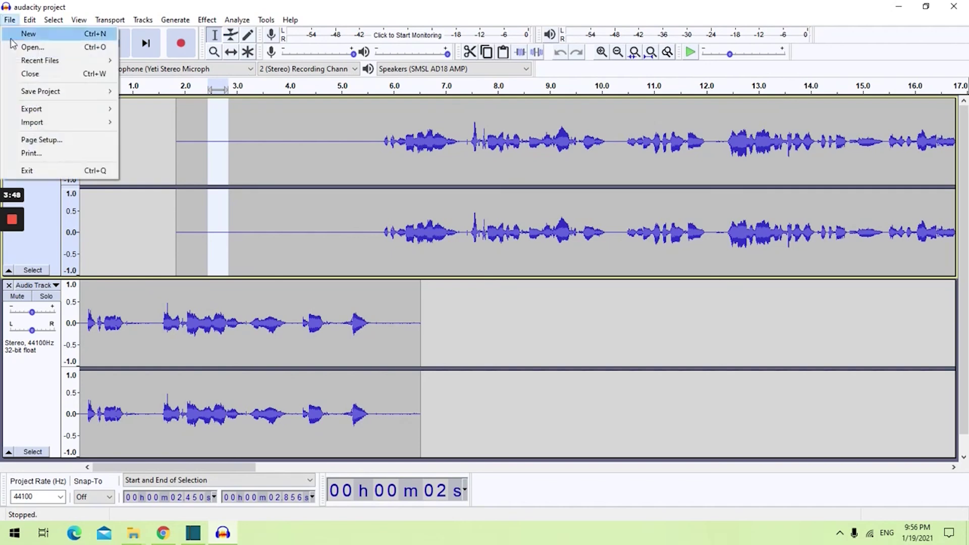
mouse_move(61, 109)
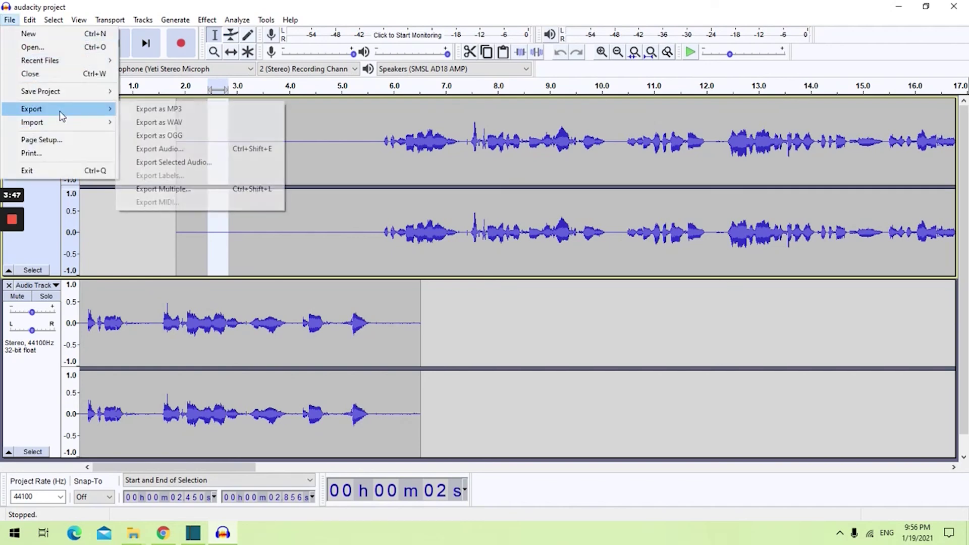
left_click(190, 109)
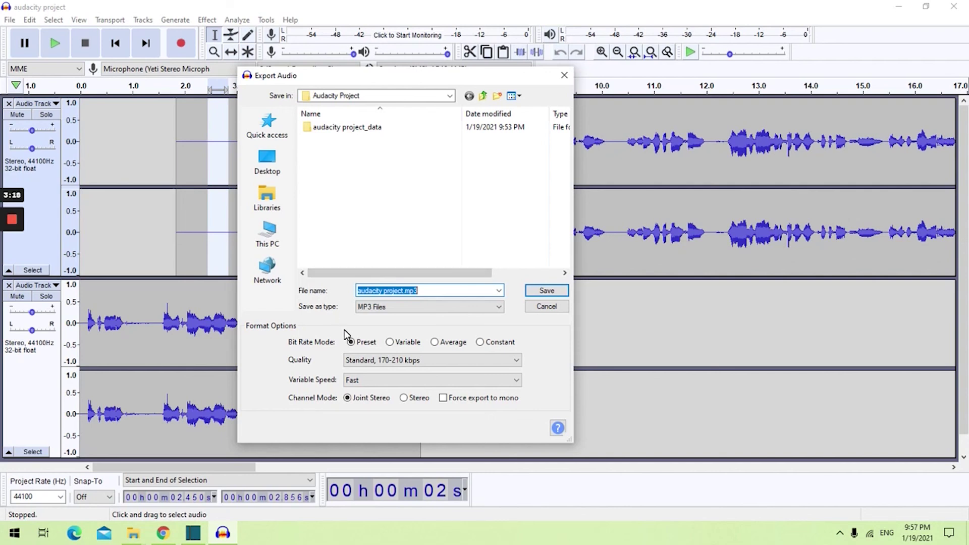
left_click(406, 362)
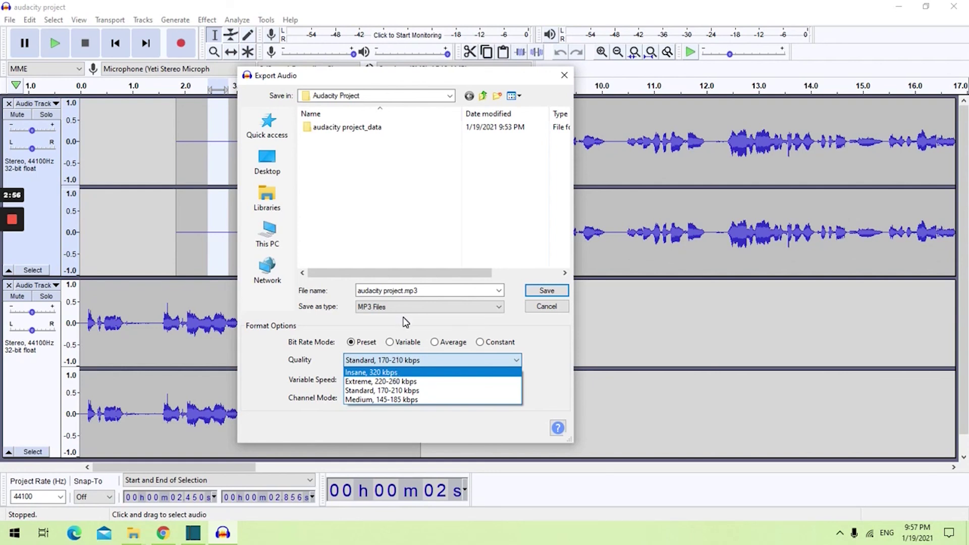
left_click(360, 321)
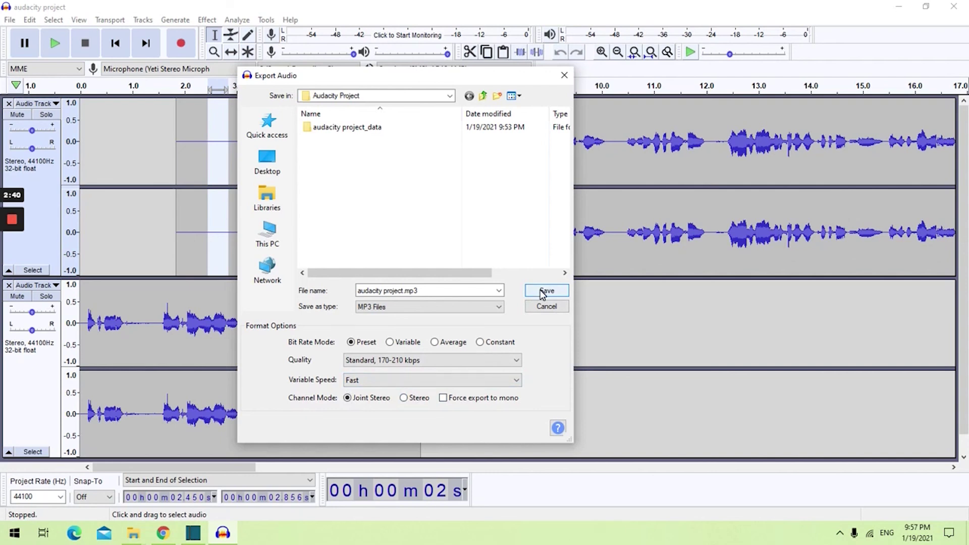
left_click(385, 360)
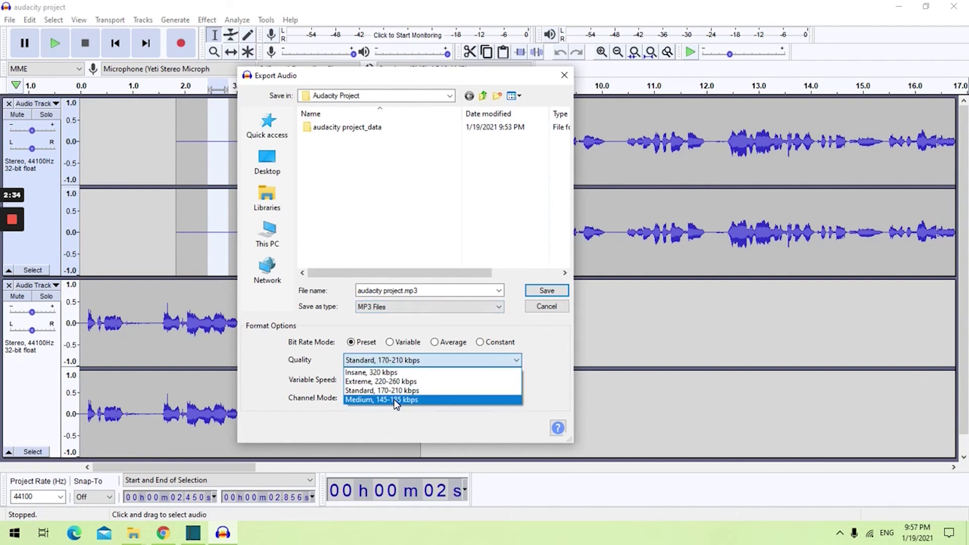
left_click(372, 373)
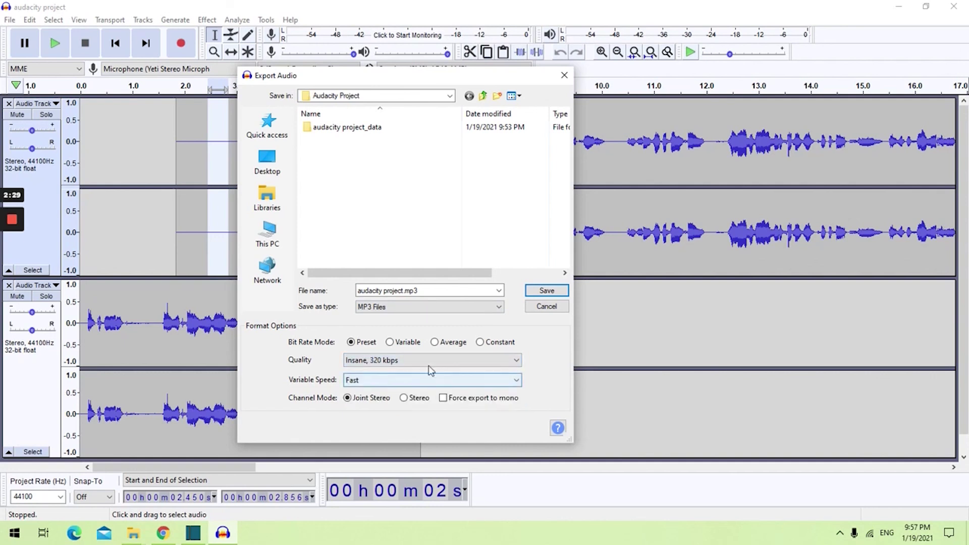
Save the export as "audacity project.mp3" in the Audacity Project folder, accepting the stereo mixdown and blank metadata tags.
left_click(546, 291)
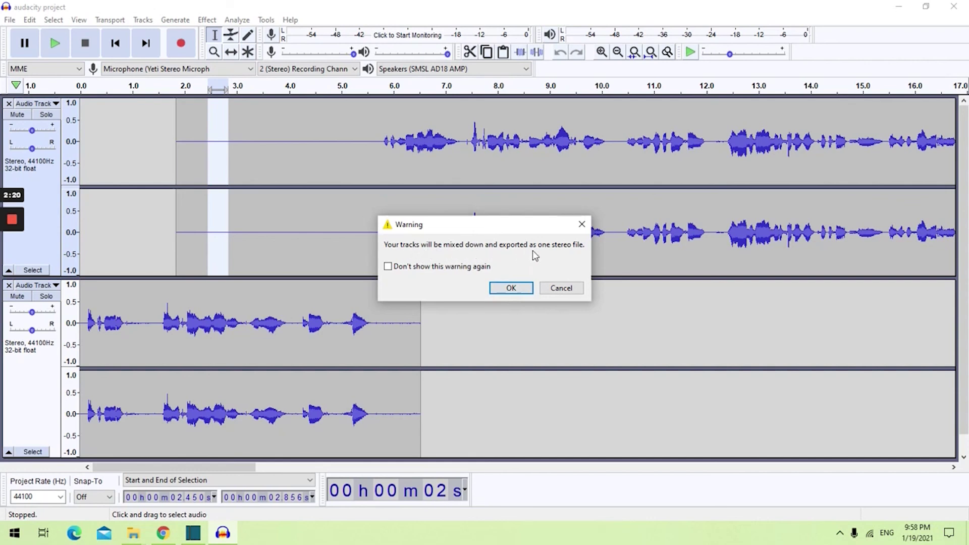
left_click(511, 289)
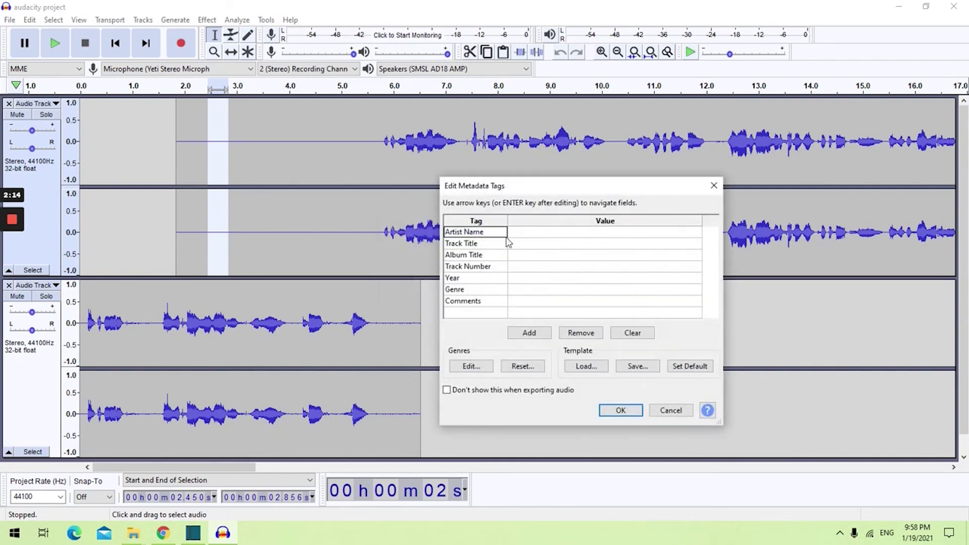
left_click(634, 410)
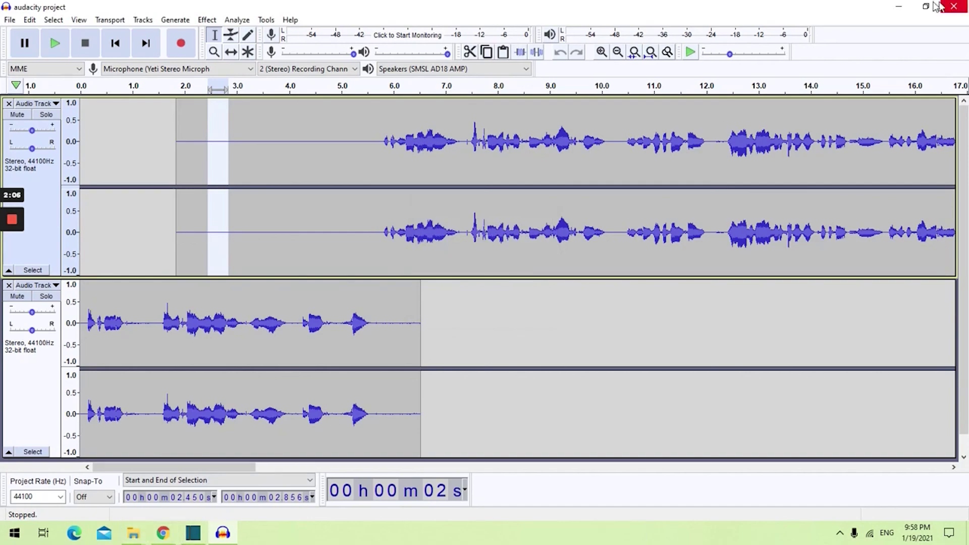
Minimize Audacity and check the exported audacity project.mp3 in the Audacity Project folder.
left_click(911, 7)
left_click(471, 364)
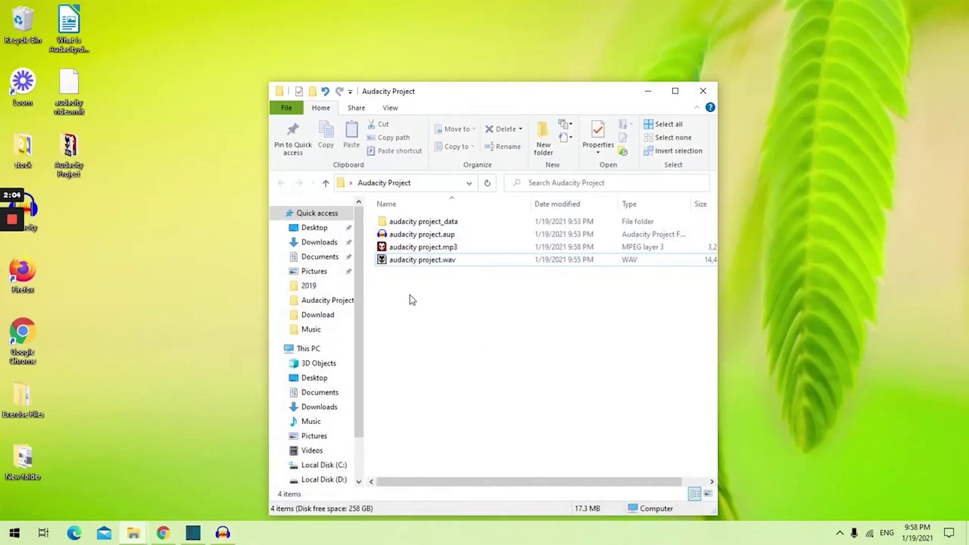
left_click(442, 248)
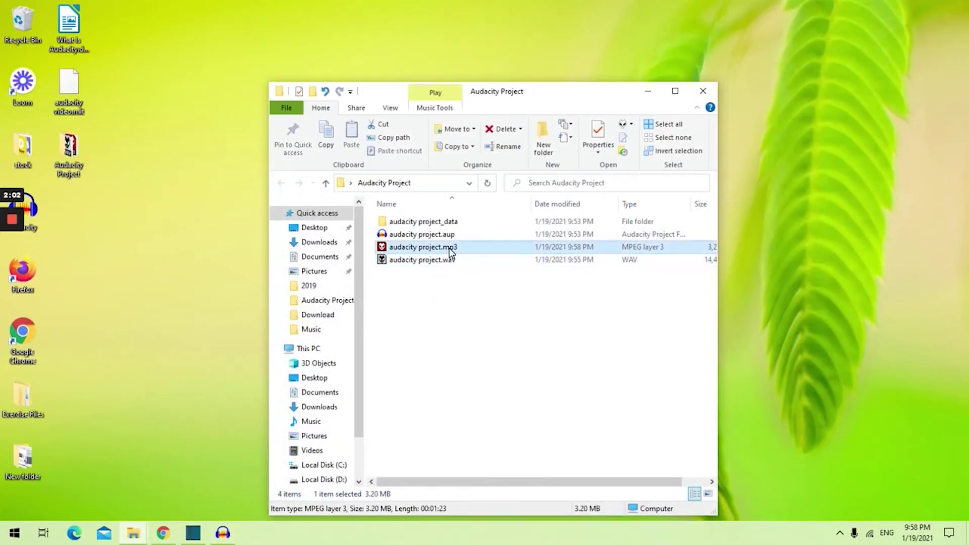
left_click(457, 248)
left_click(489, 241)
double_click(490, 242)
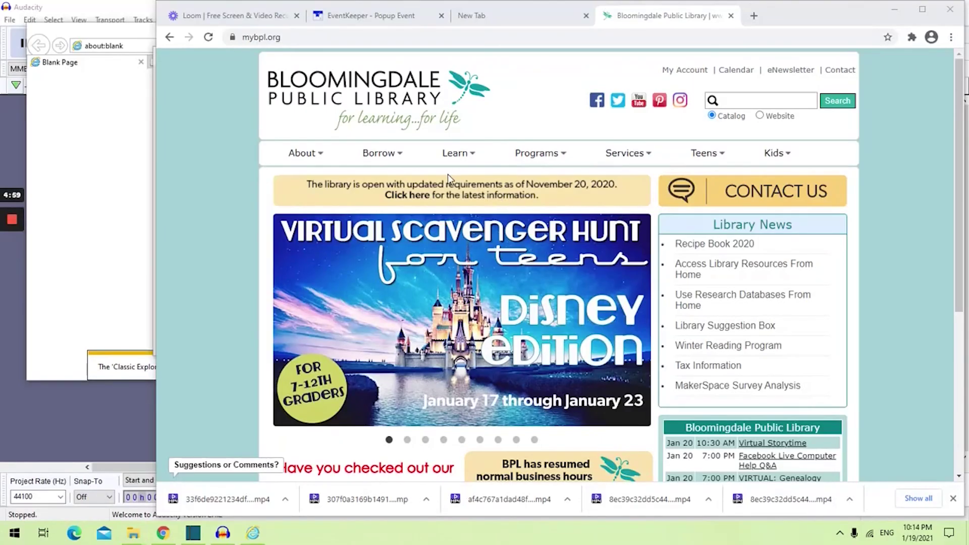
Switch to Chrome and open the Online Courses page of the mybpl.org library site to look over the listed learning resources.
left_click(11, 407)
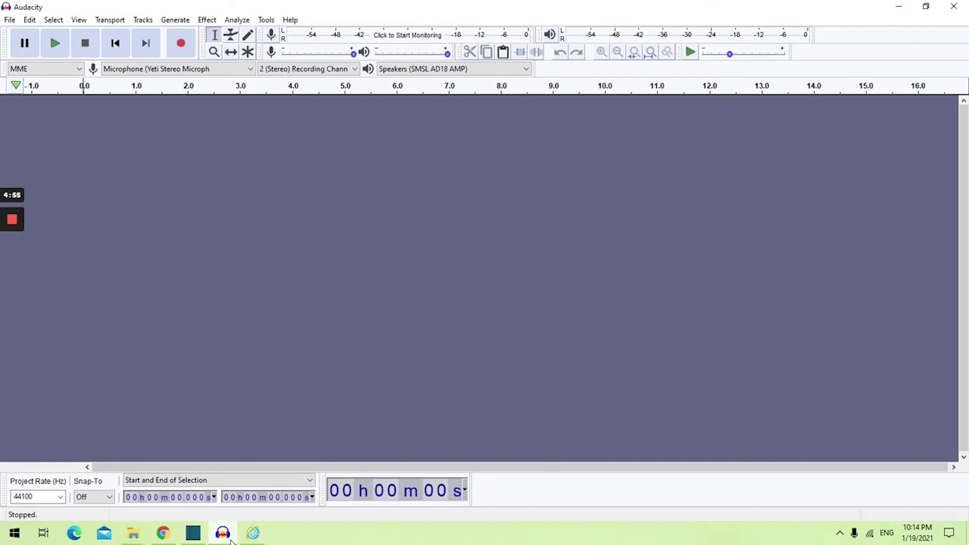
mouse_move(231, 541)
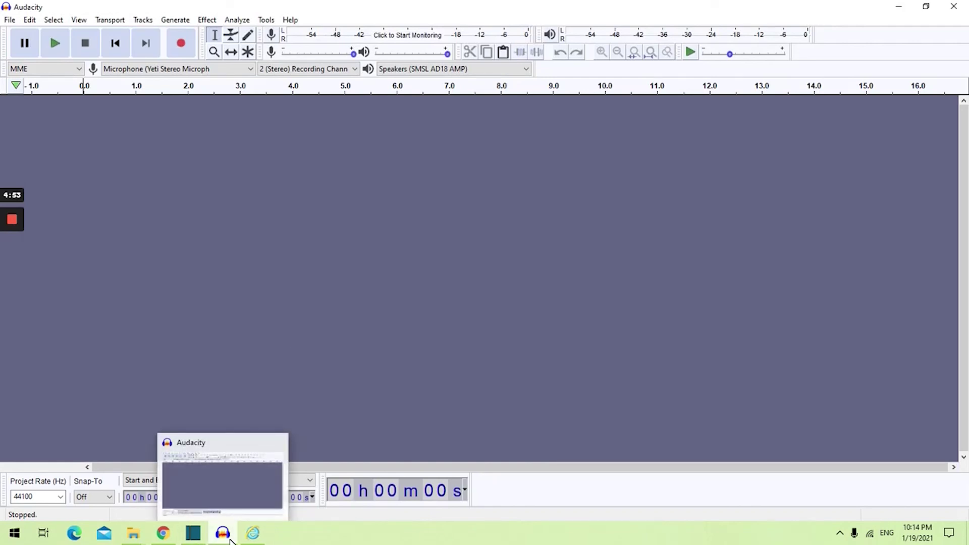
left_click(163, 538)
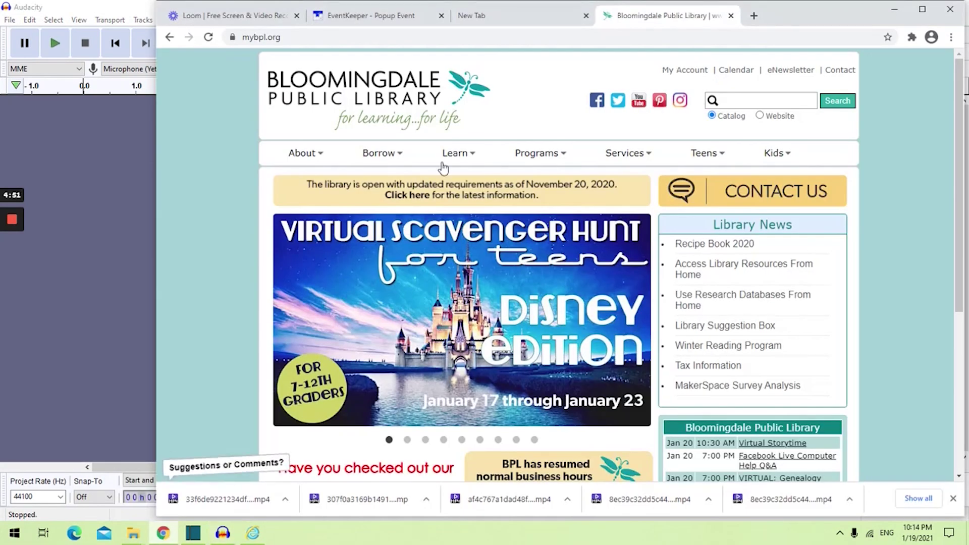
mouse_move(455, 157)
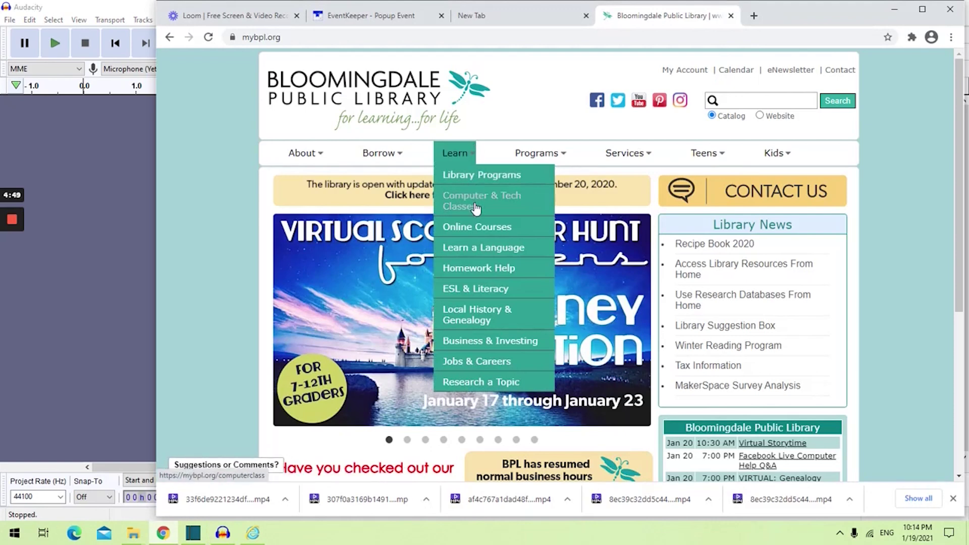
left_click(238, 39)
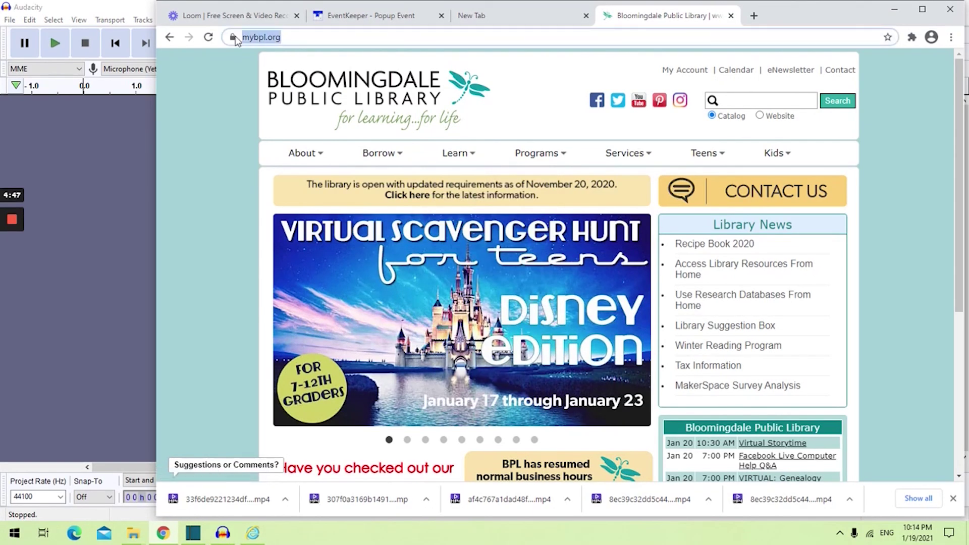
mouse_move(438, 157)
left_click(453, 227)
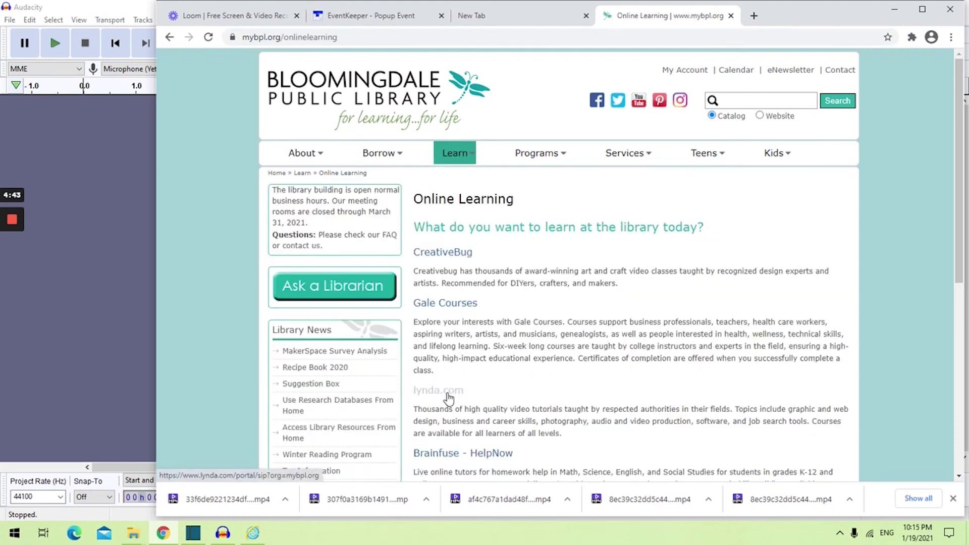
scroll(449, 399, "down", 1)
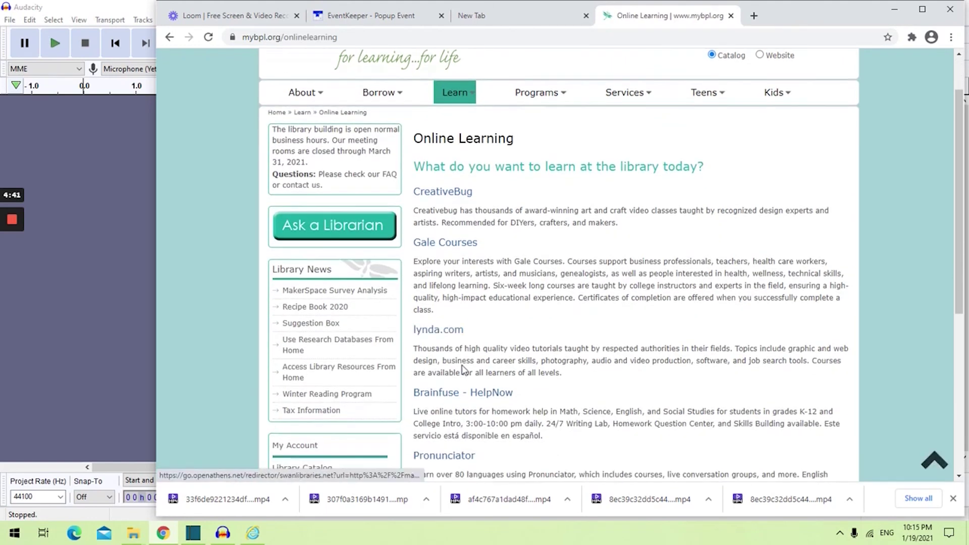